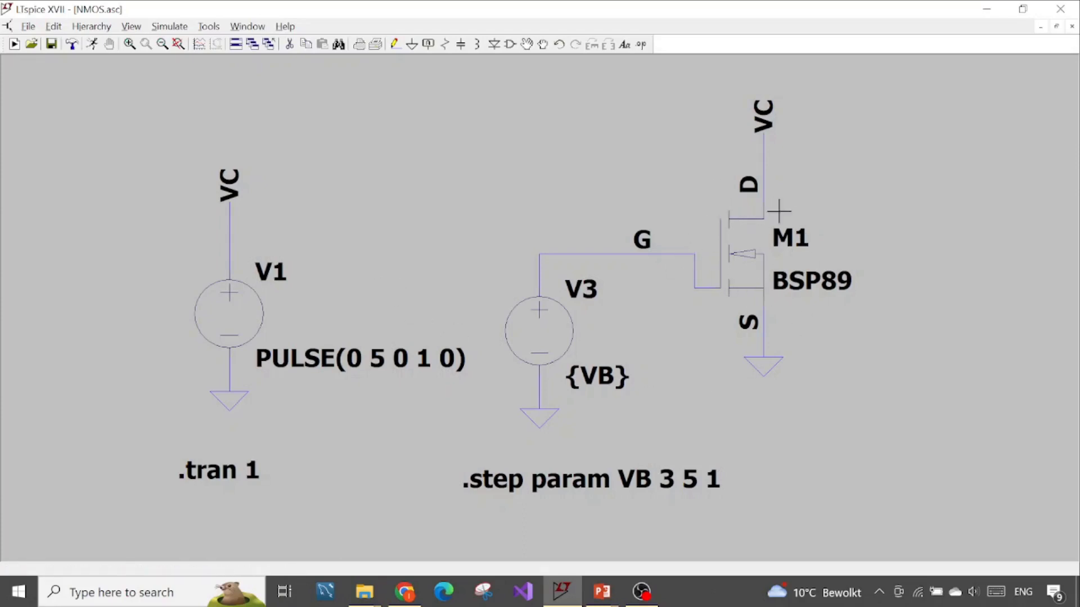
Place an nmos component on the schematic in the free area between the V1 and V3 sources
{"action": "right_click", "coordinate": [364, 133]}
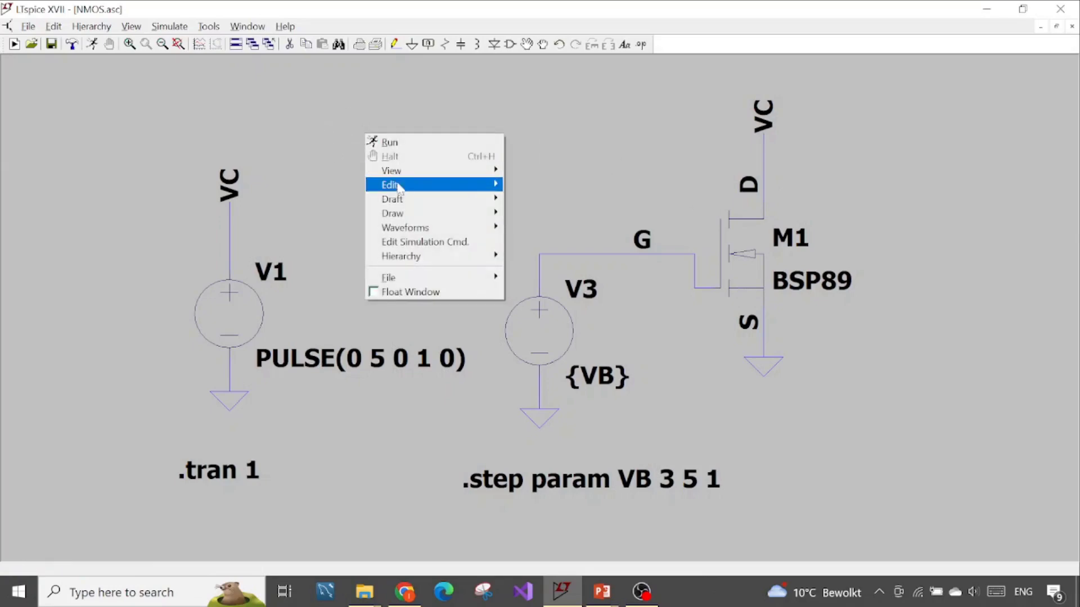
{"action": "mouse_move", "coordinate": [405, 199]}
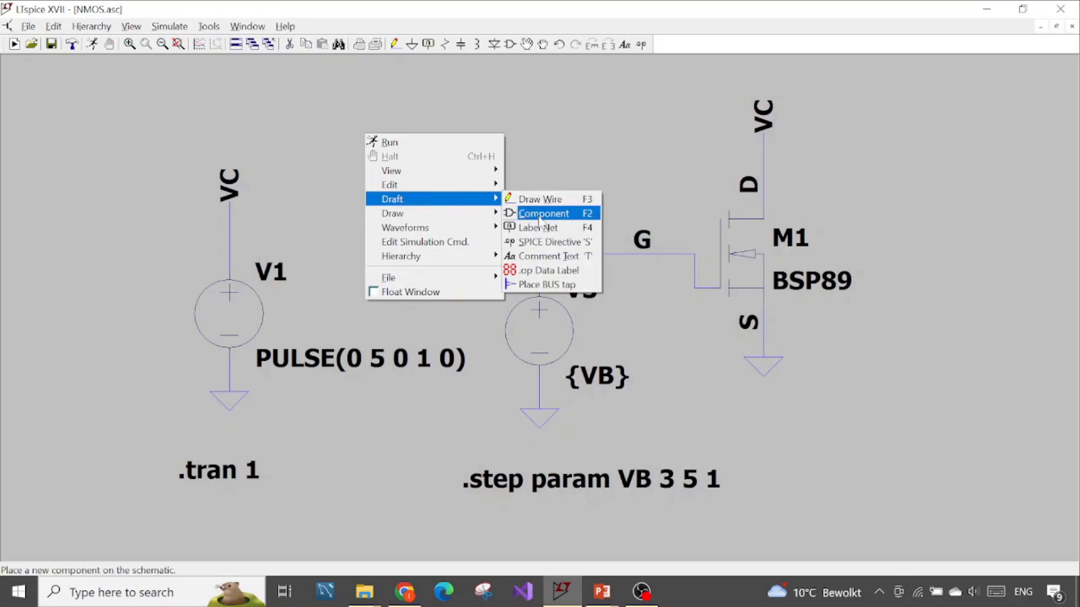
{"action": "left_click", "coordinate": [532, 161]}
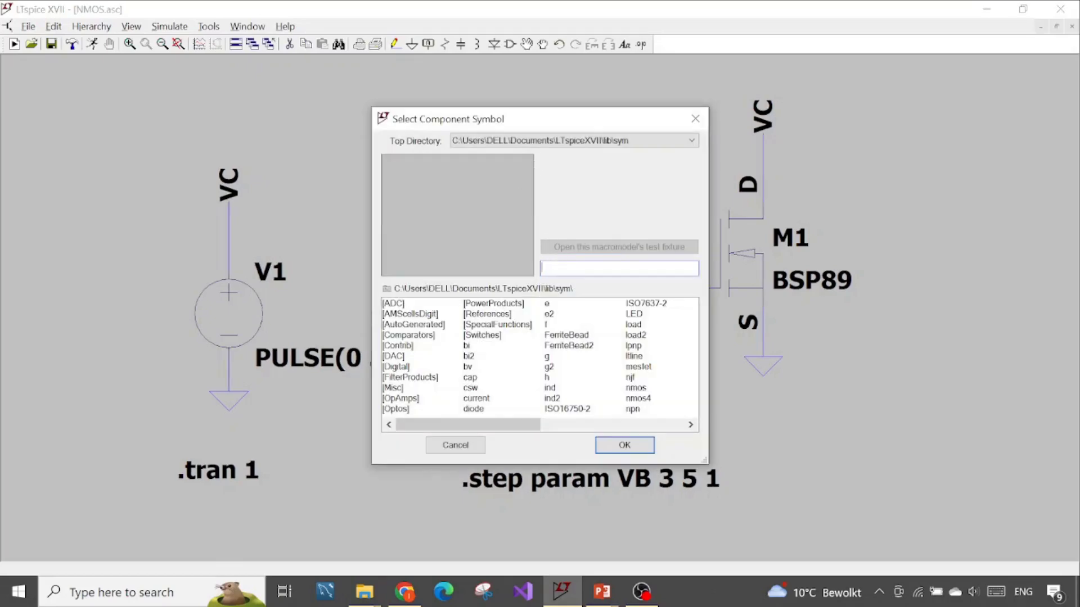
{"action": "type", "text": "nmos"}
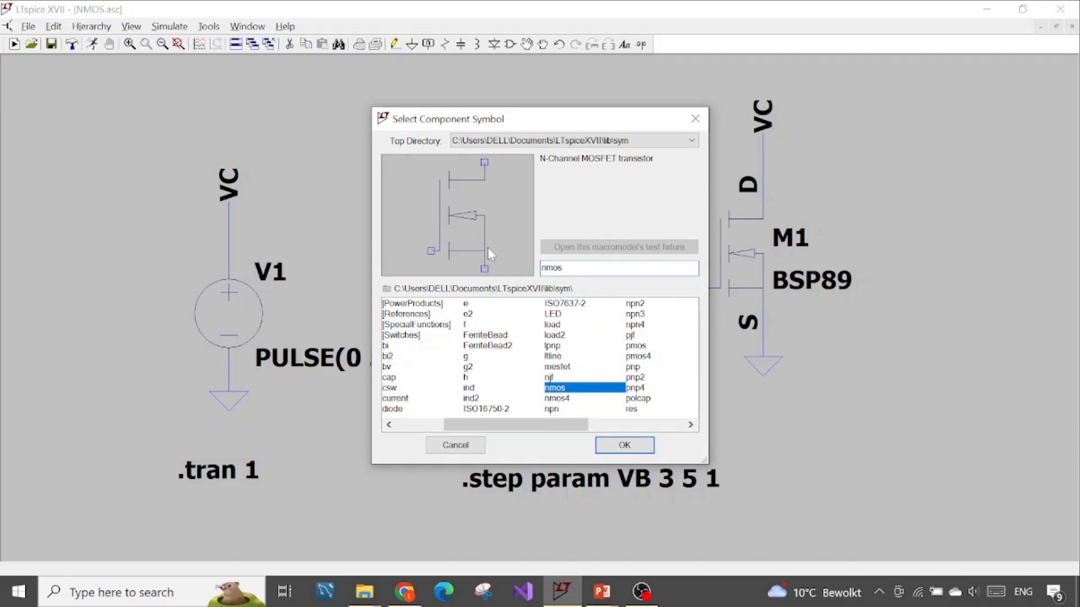
{"action": "left_click_drag", "start_coordinate": [551, 129], "coordinate": [446, 148]}
{"action": "left_click", "coordinate": [534, 468]}
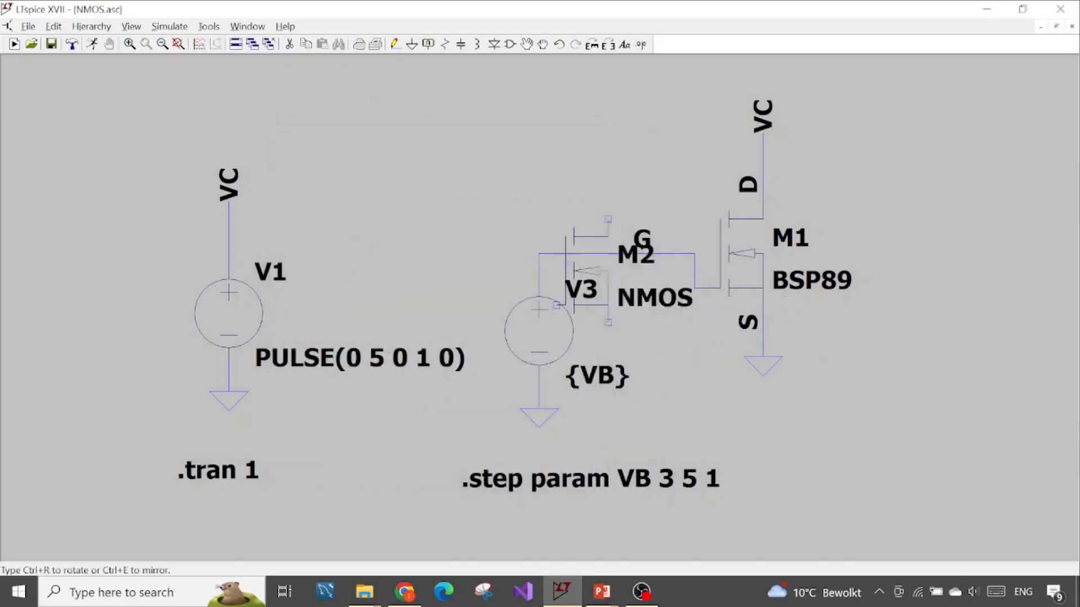
{"action": "left_click", "coordinate": [376, 194]}
{"action": "key", "text": "Escape"}
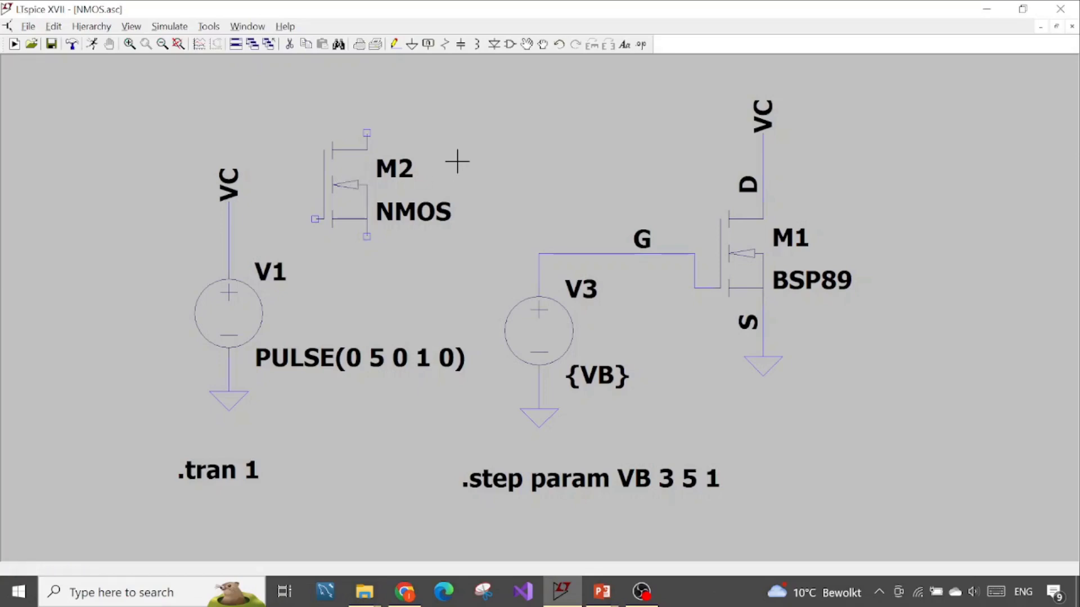
Browse the selectable MOSFET models for the new NMOS transistor, highlight BSP89, and leave its properties without applying a model
{"action": "right_click", "coordinate": [344, 188]}
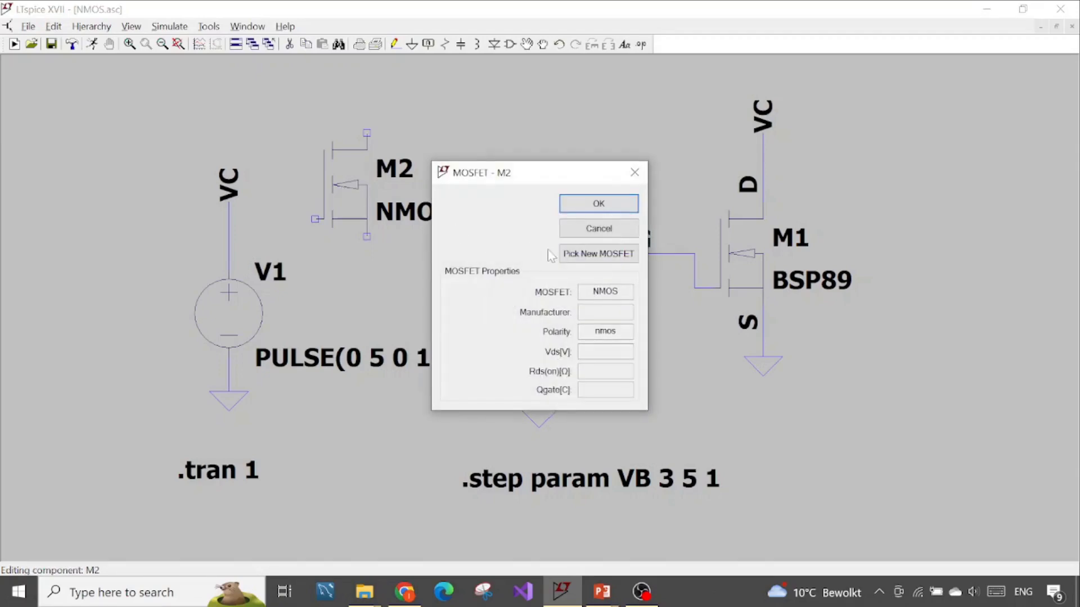
{"action": "left_click", "coordinate": [582, 258]}
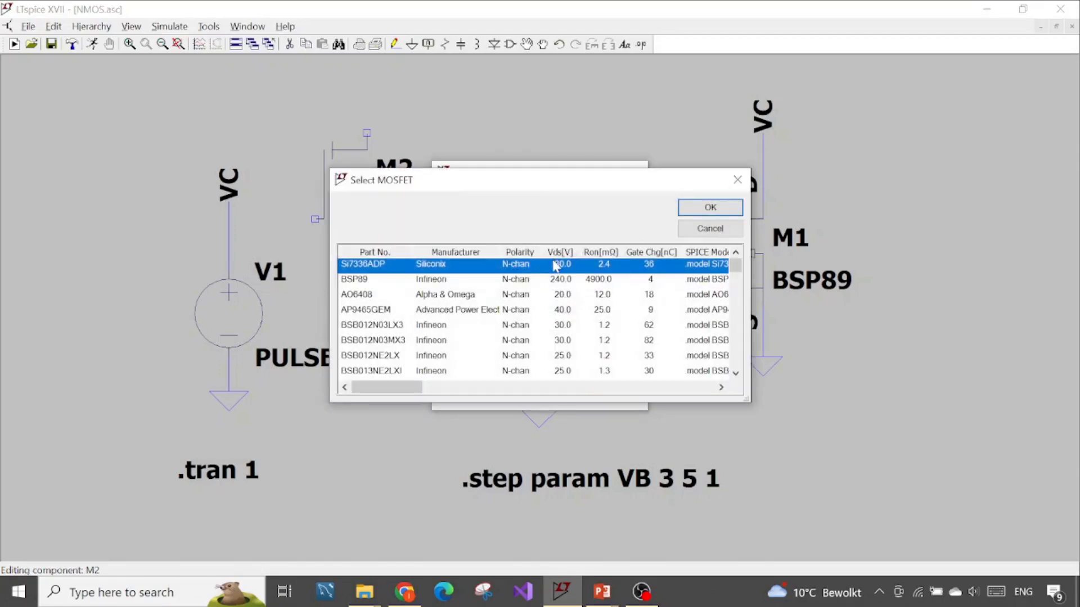
{"action": "left_click_drag", "start_coordinate": [569, 186], "coordinate": [478, 193]}
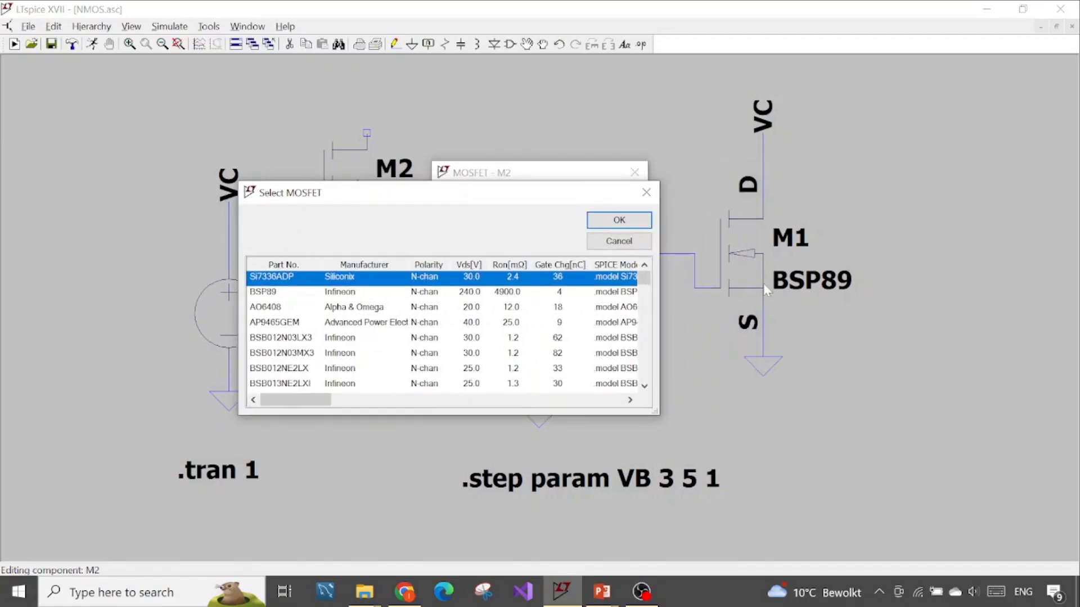
{"action": "scroll", "coordinate": [314, 351], "scroll_direction": "down", "scroll_amount": 6}
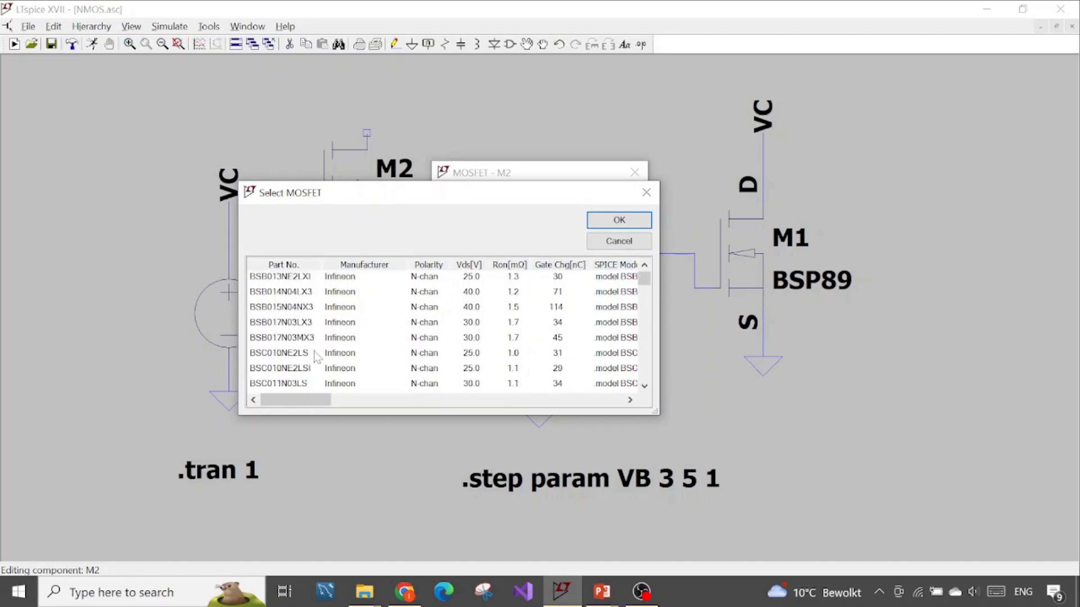
{"action": "scroll", "coordinate": [314, 351], "scroll_direction": "up", "scroll_amount": 4}
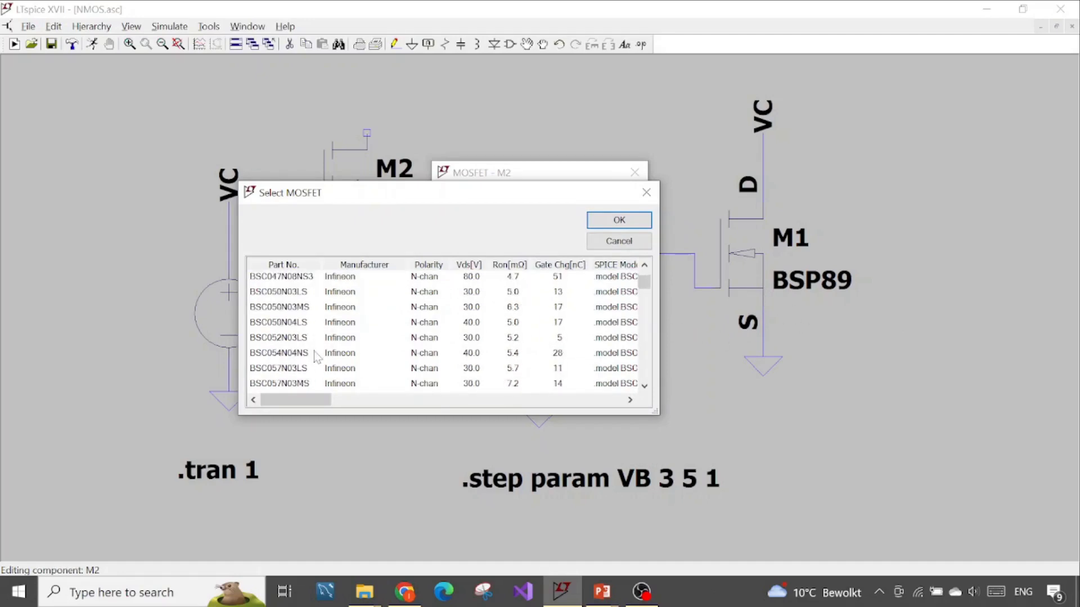
{"action": "key", "text": "Home"}
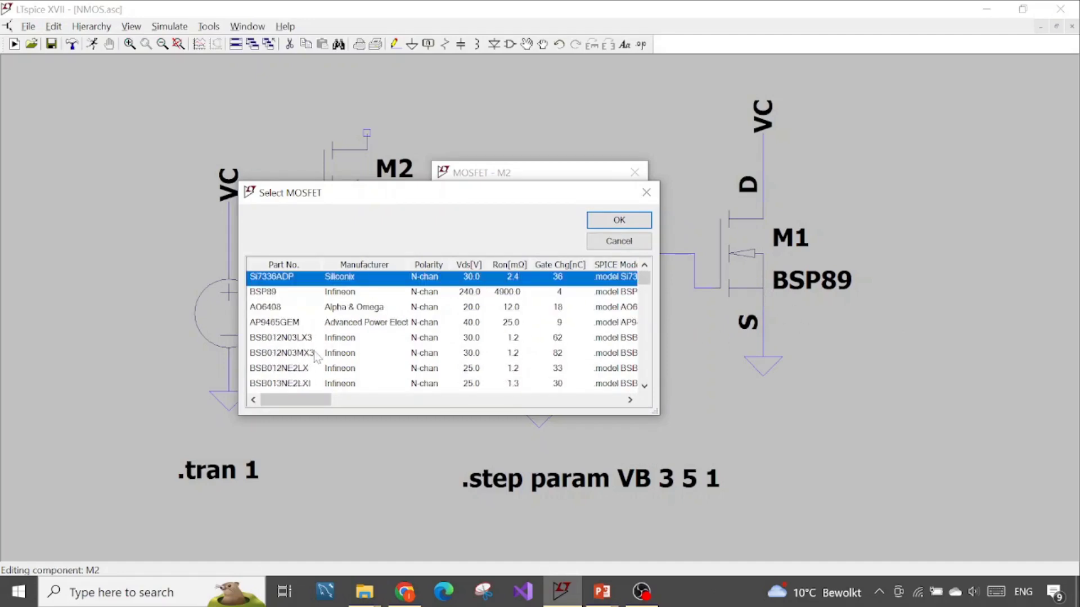
{"action": "left_click", "coordinate": [293, 294]}
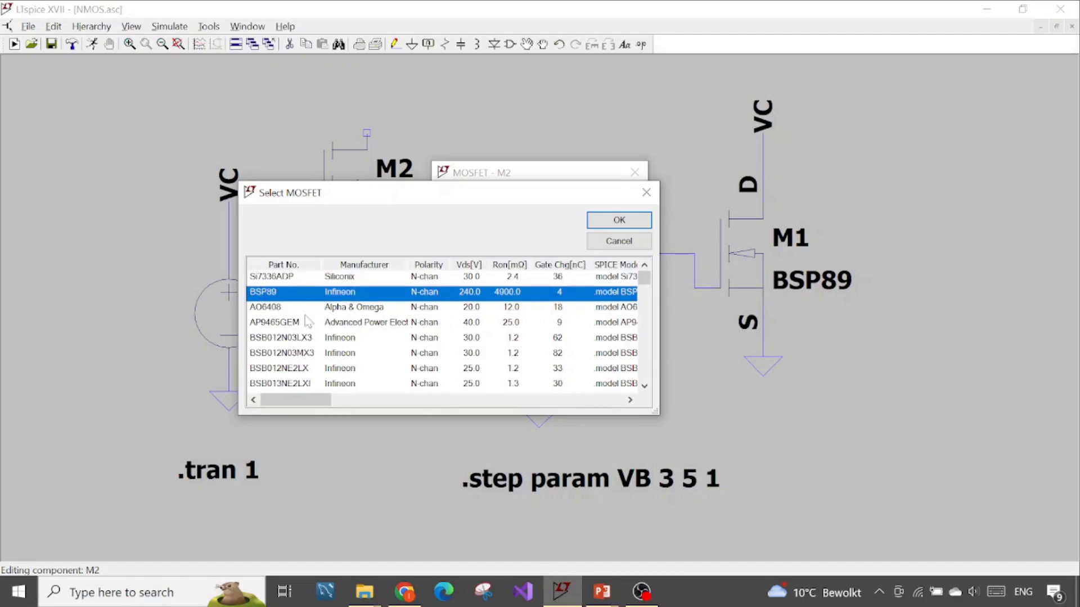
{"action": "scroll", "coordinate": [318, 325], "scroll_direction": "down", "scroll_amount": 2}
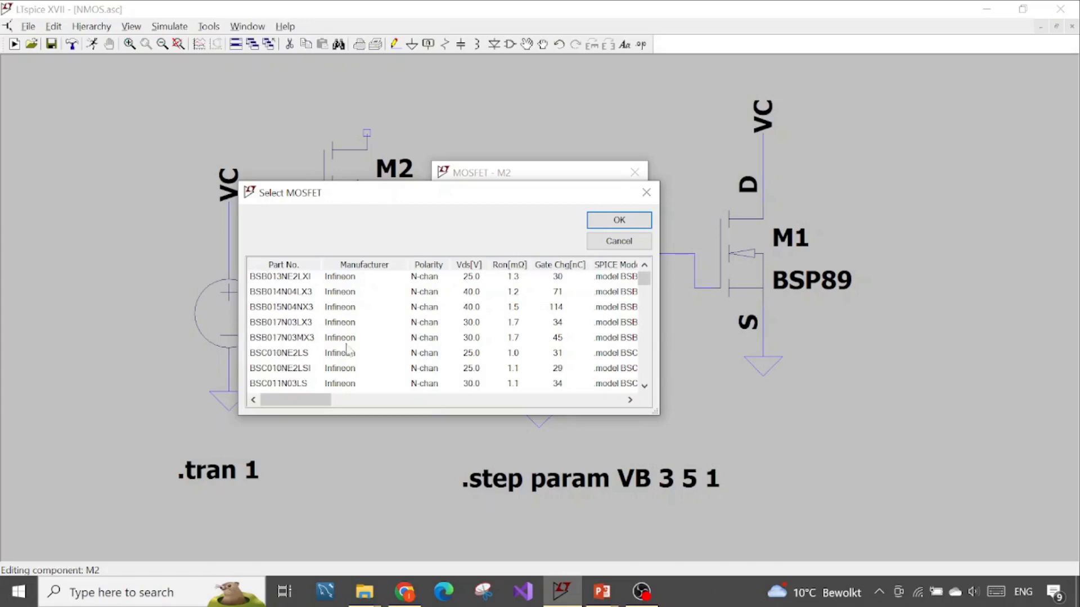
{"action": "scroll", "coordinate": [333, 306], "scroll_direction": "up", "scroll_amount": 2}
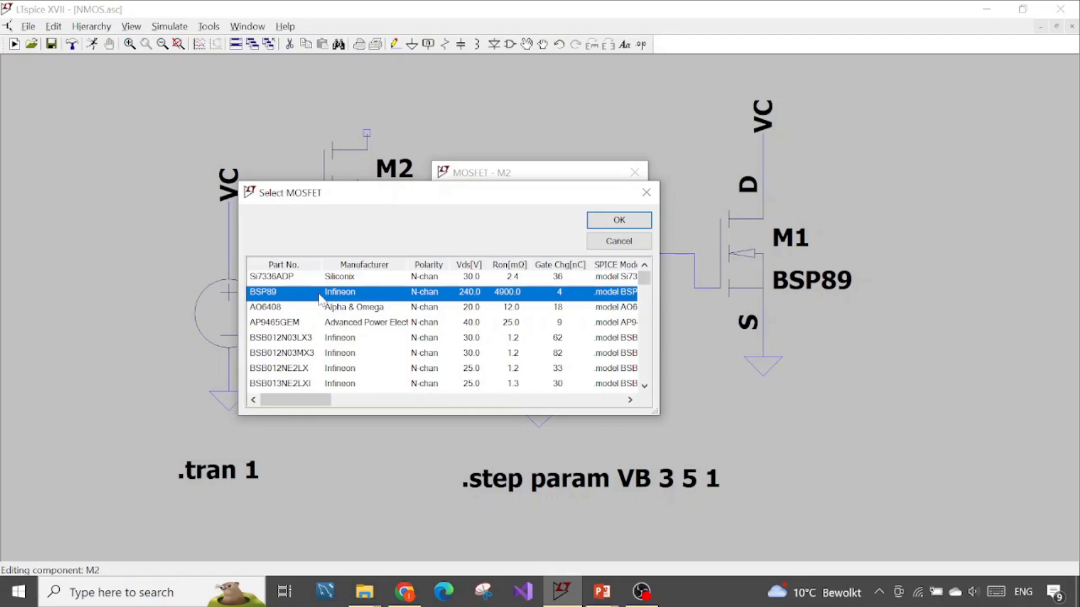
{"action": "left_click", "coordinate": [641, 202]}
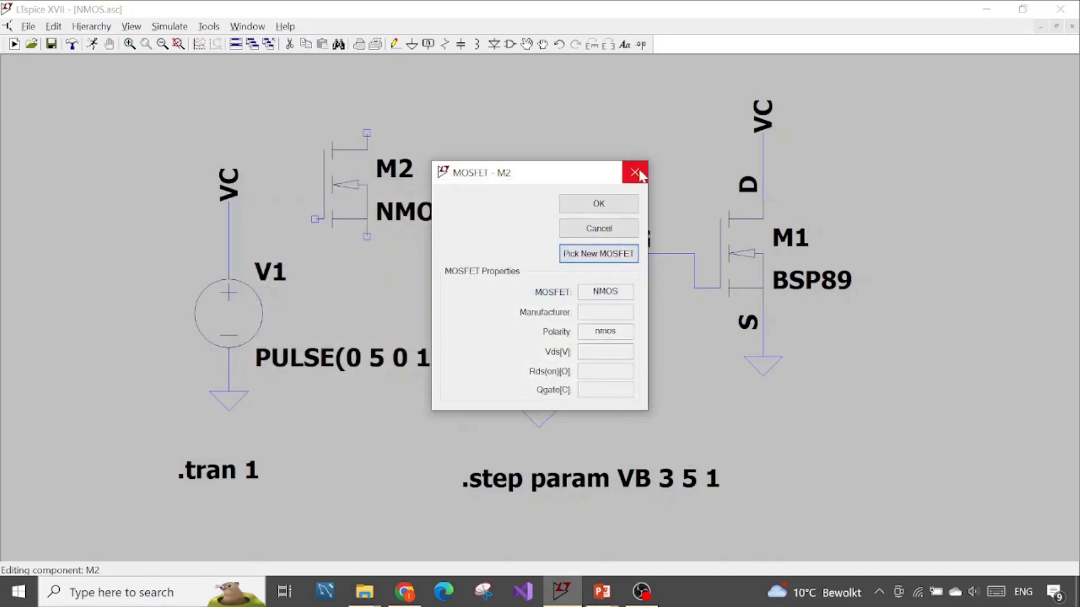
{"action": "left_click", "coordinate": [635, 172]}
Delete the newly placed NMOS transistor M2 from the schematic
{"action": "left_click", "coordinate": [289, 44]}
{"action": "left_click_drag", "start_coordinate": [493, 118], "coordinate": [305, 242]}
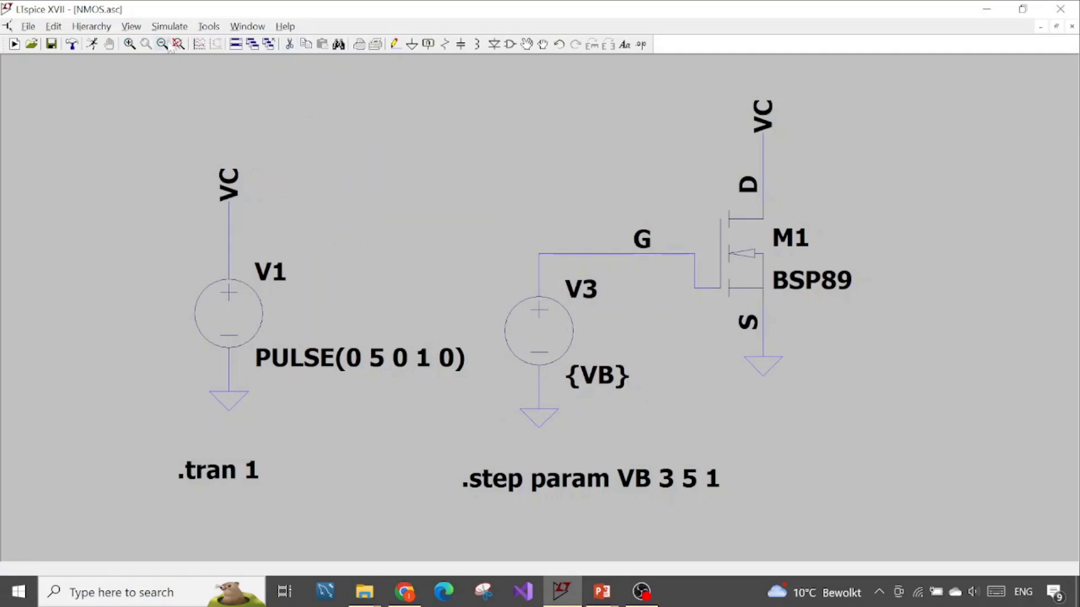
Run the simulation and plot the drain current of transistor M1
{"action": "left_click", "coordinate": [169, 26]}
{"action": "left_click", "coordinate": [166, 41]}
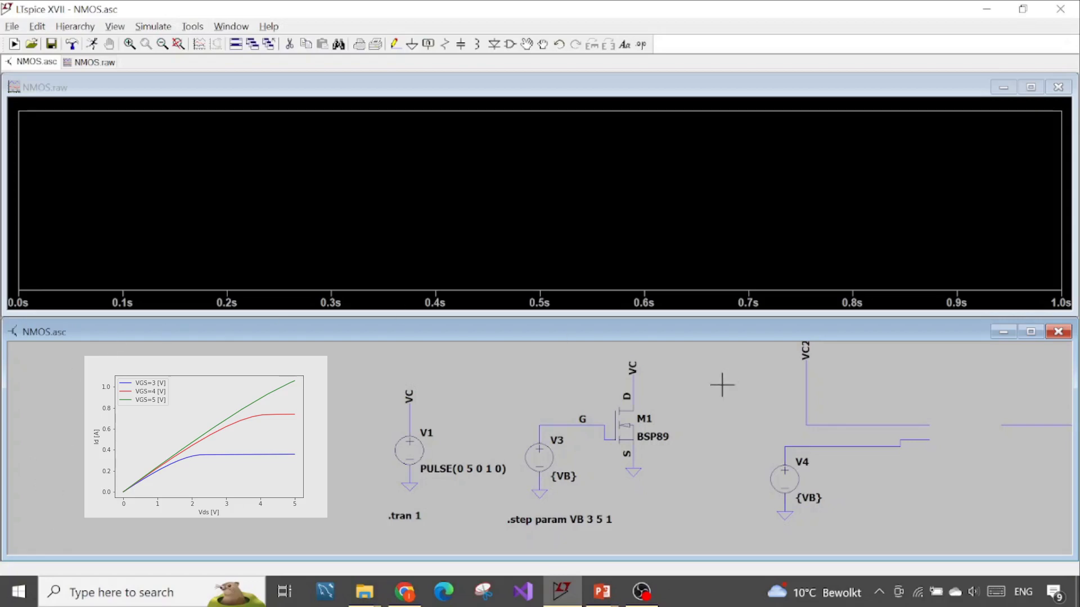
{"action": "left_click", "coordinate": [644, 392]}
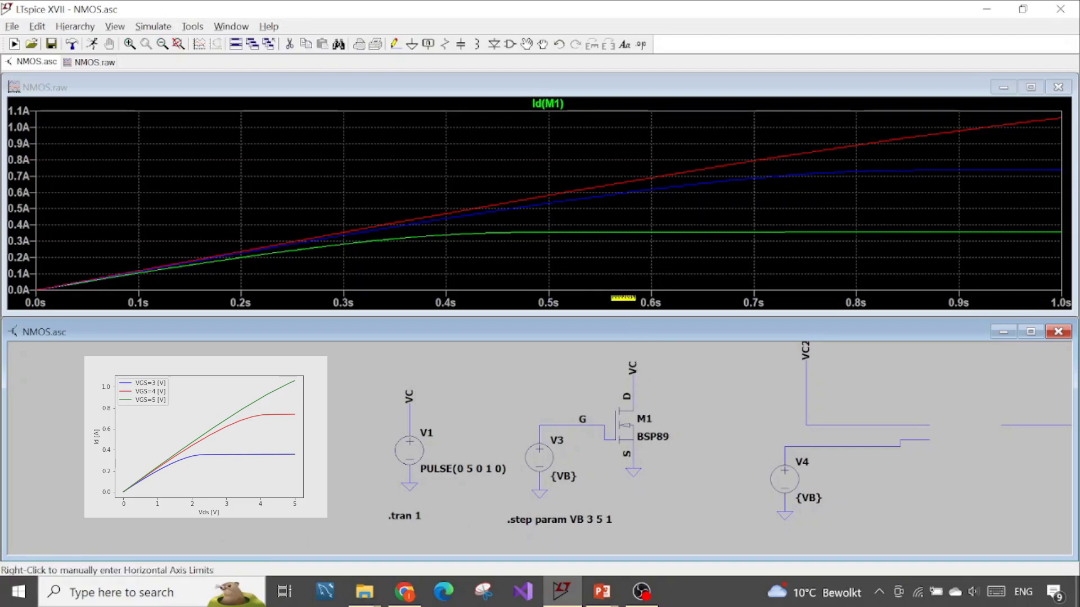
Plot the drain voltage V(d) in an additional pane above the Id(M1) plot, and delete that pane
{"action": "right_click", "coordinate": [597, 267]}
{"action": "left_click", "coordinate": [636, 330]}
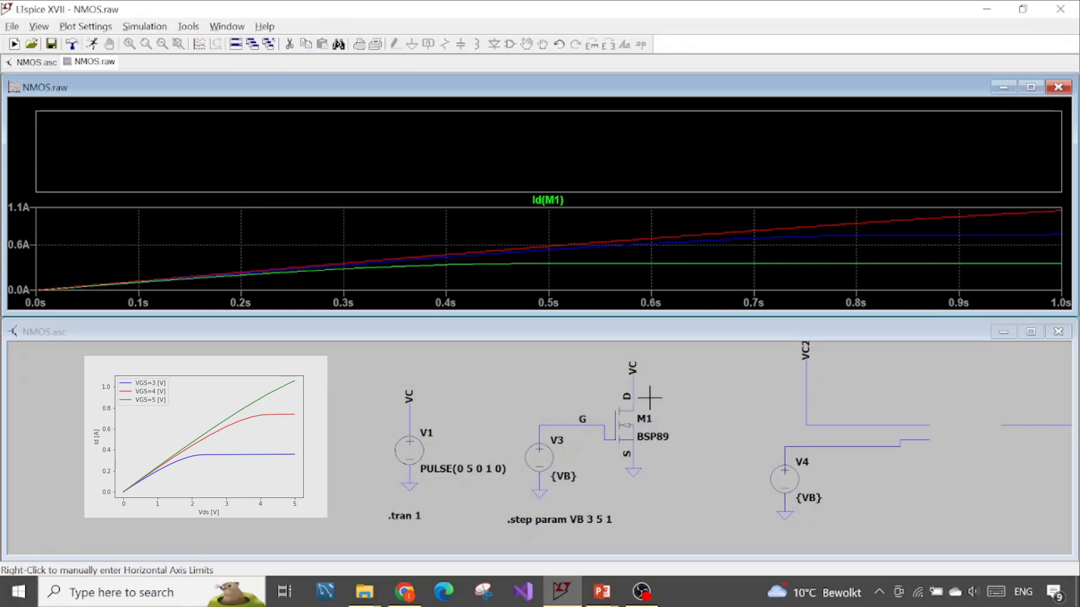
{"action": "left_click", "coordinate": [633, 393]}
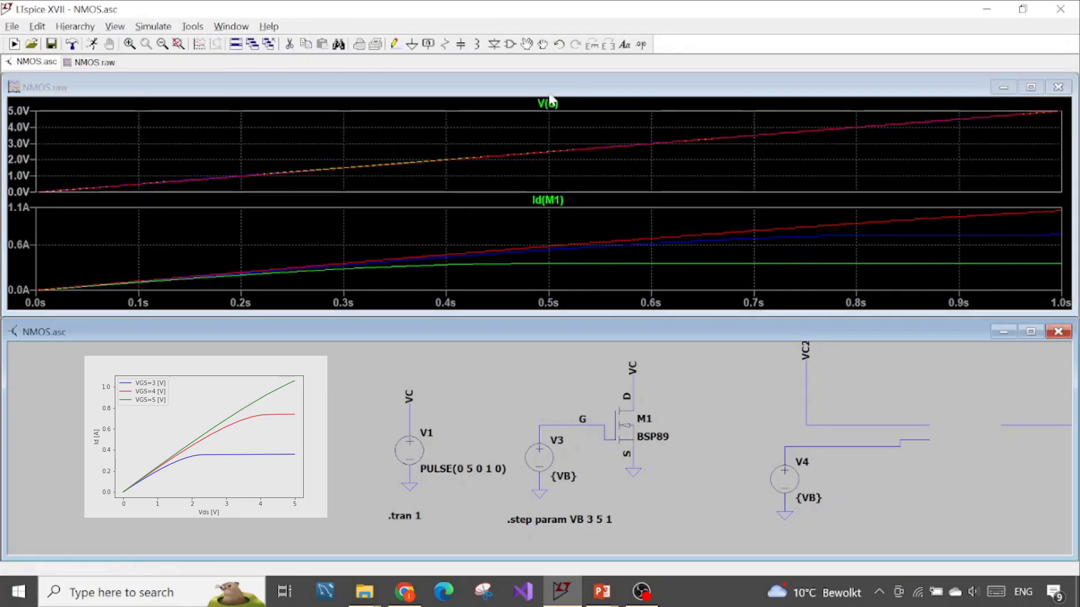
{"action": "right_click", "coordinate": [615, 163]}
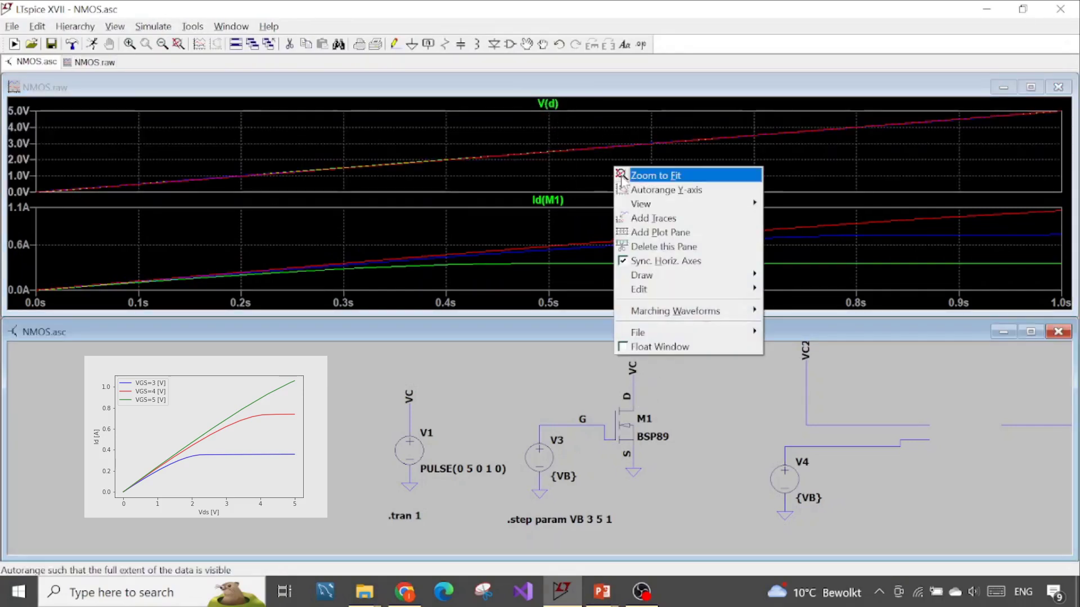
{"action": "left_click", "coordinate": [669, 250]}
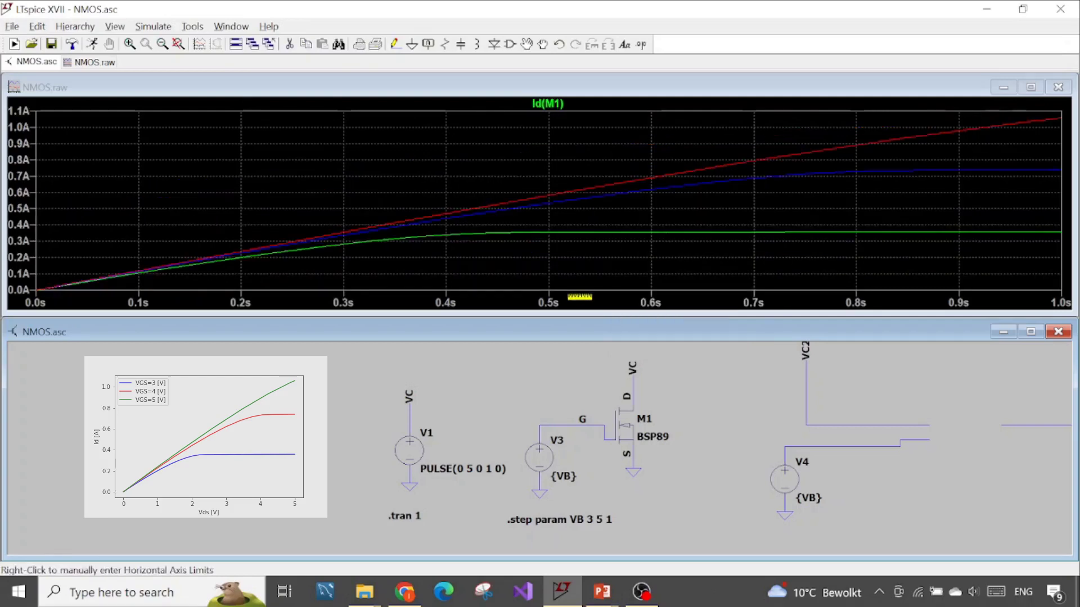
Set the quantity plotted on the waveform's horizontal axis to V(d)
{"action": "right_click", "coordinate": [578, 302]}
{"action": "type", "text": "V(d"}
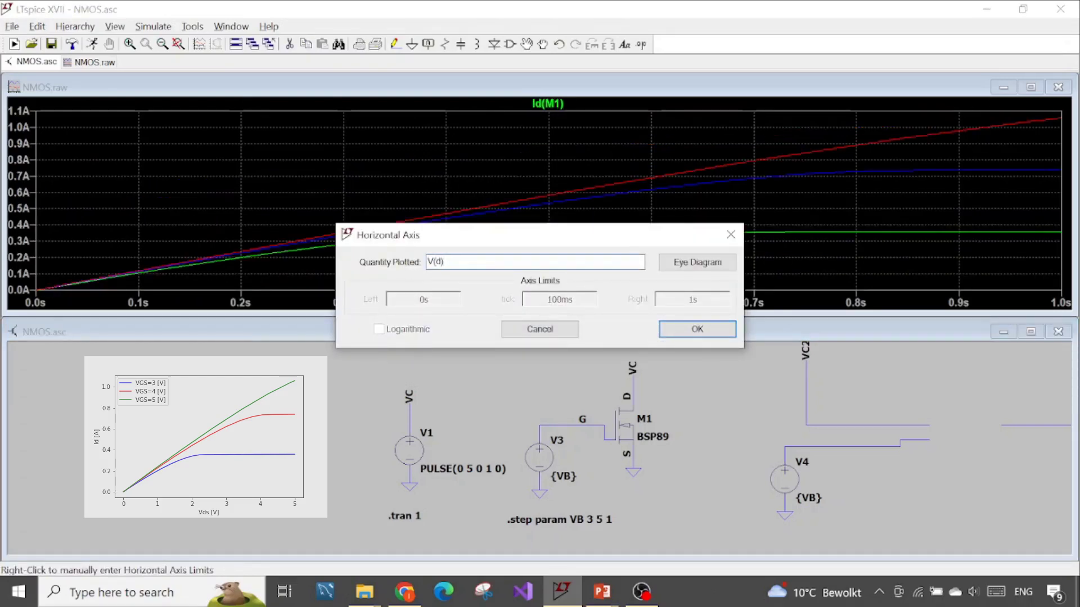
{"action": "key", "text": "Return"}
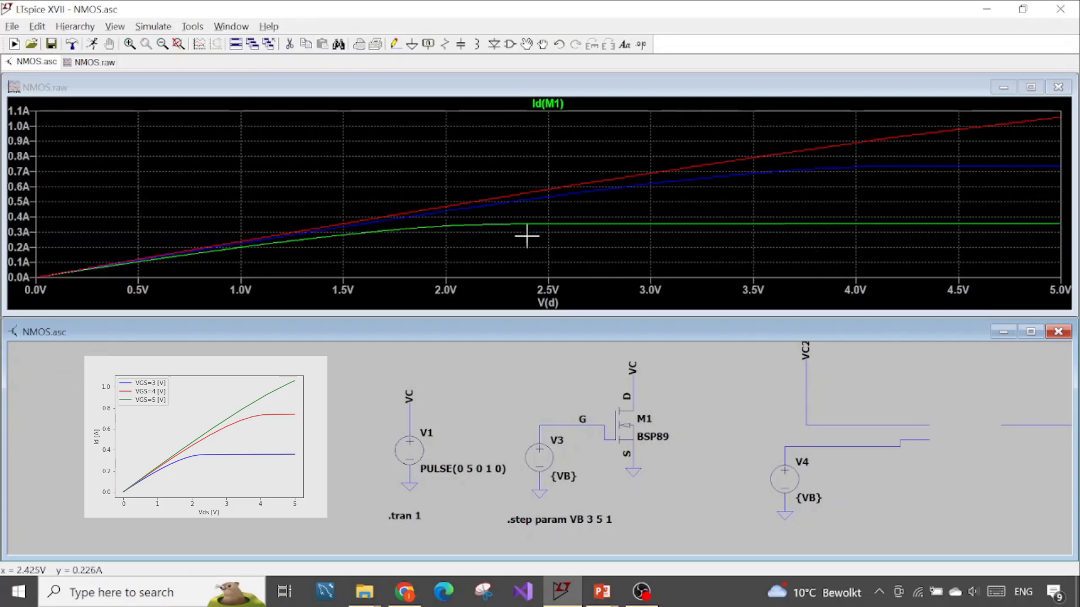
Limit the displayed simulation steps of the Id(M1) plot to step 1, VB = 3
{"action": "right_click", "coordinate": [423, 135]}
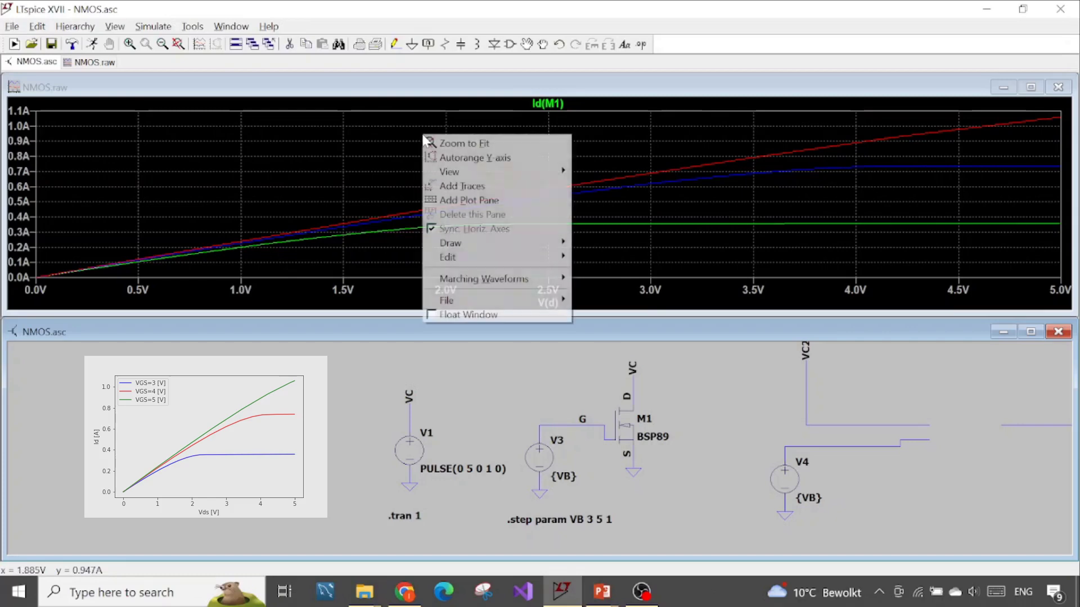
{"action": "left_click", "coordinate": [613, 152]}
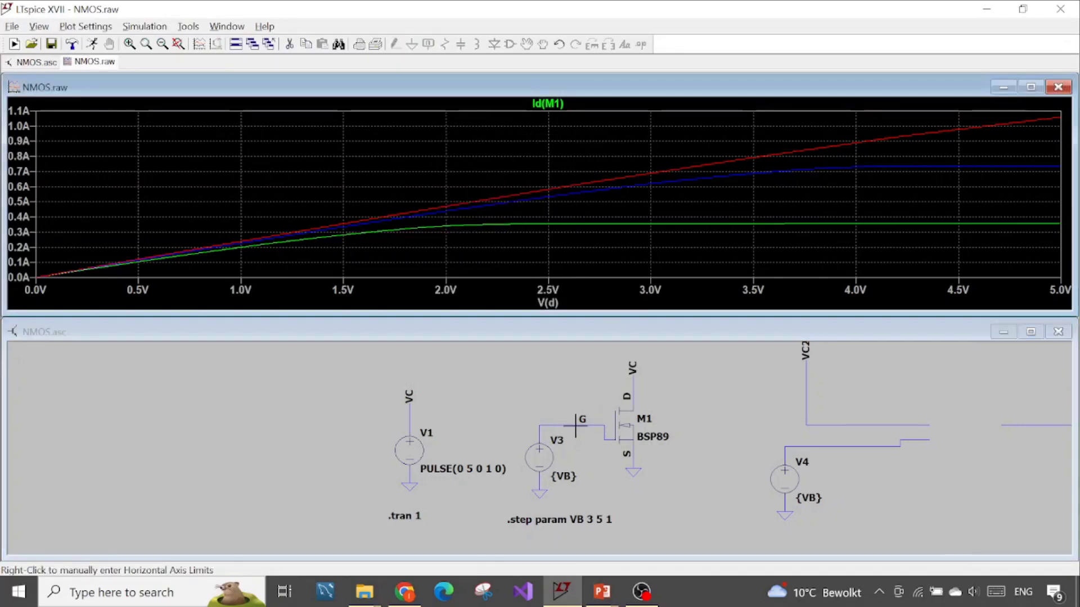
{"action": "right_click", "coordinate": [195, 157]}
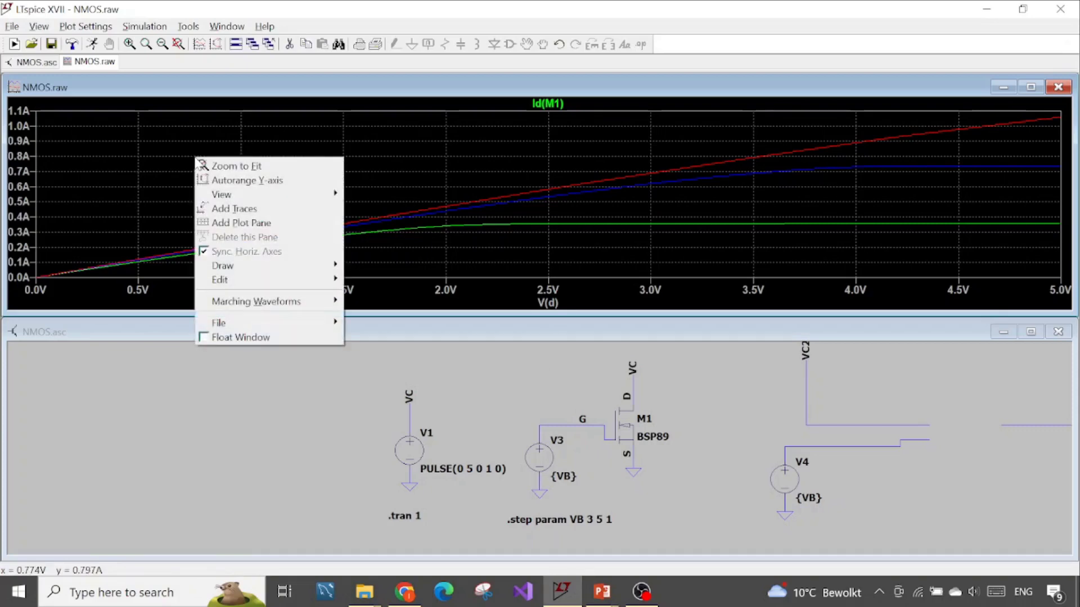
{"action": "right_click", "coordinate": [372, 156]}
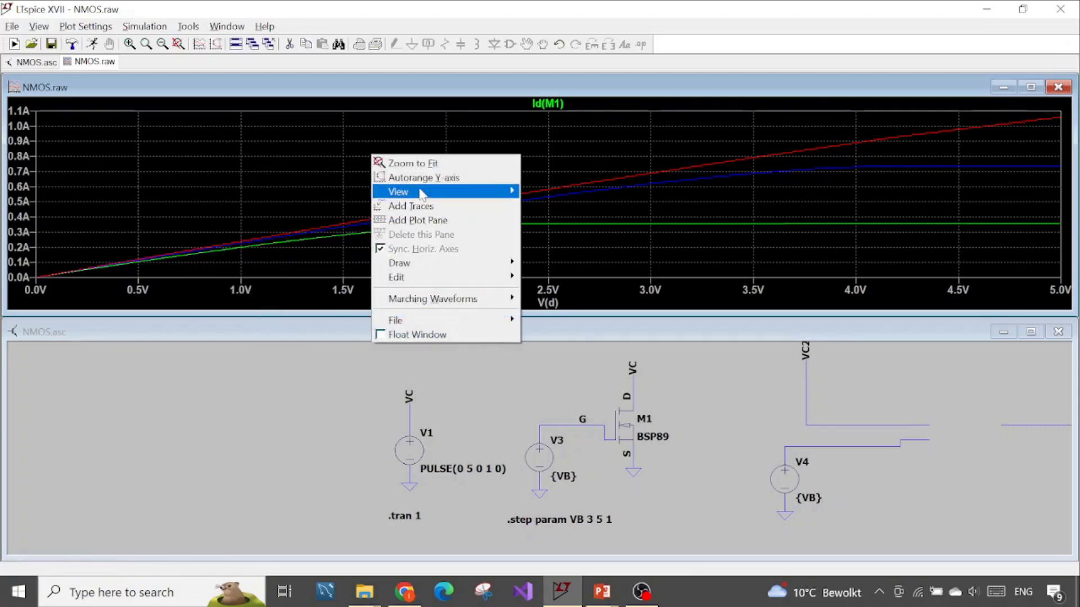
{"action": "mouse_move", "coordinate": [417, 192]}
{"action": "left_click", "coordinate": [590, 236]}
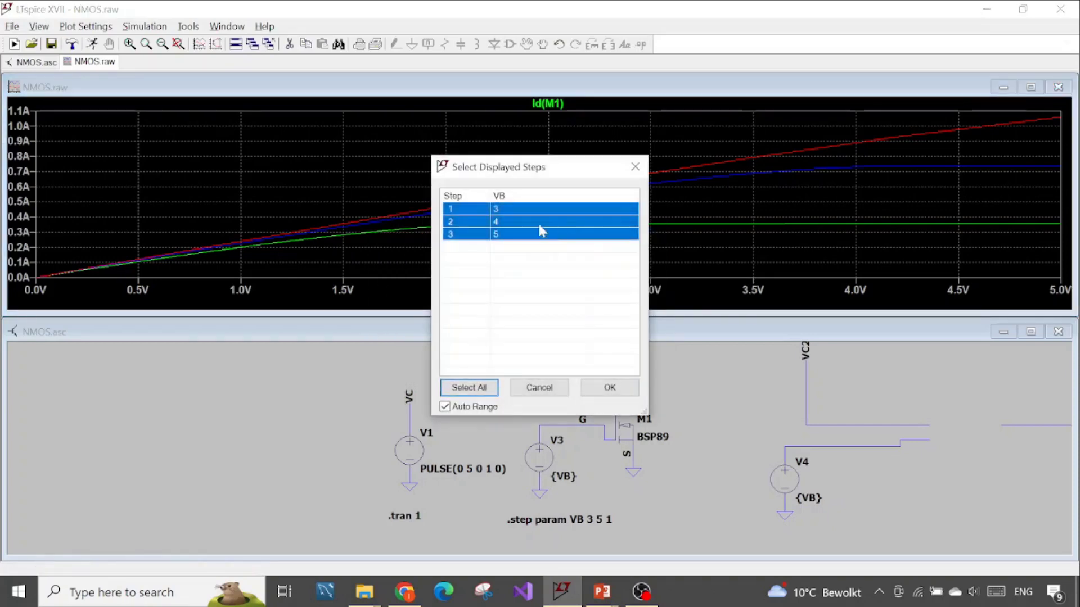
{"action": "left_click", "coordinate": [512, 212]}
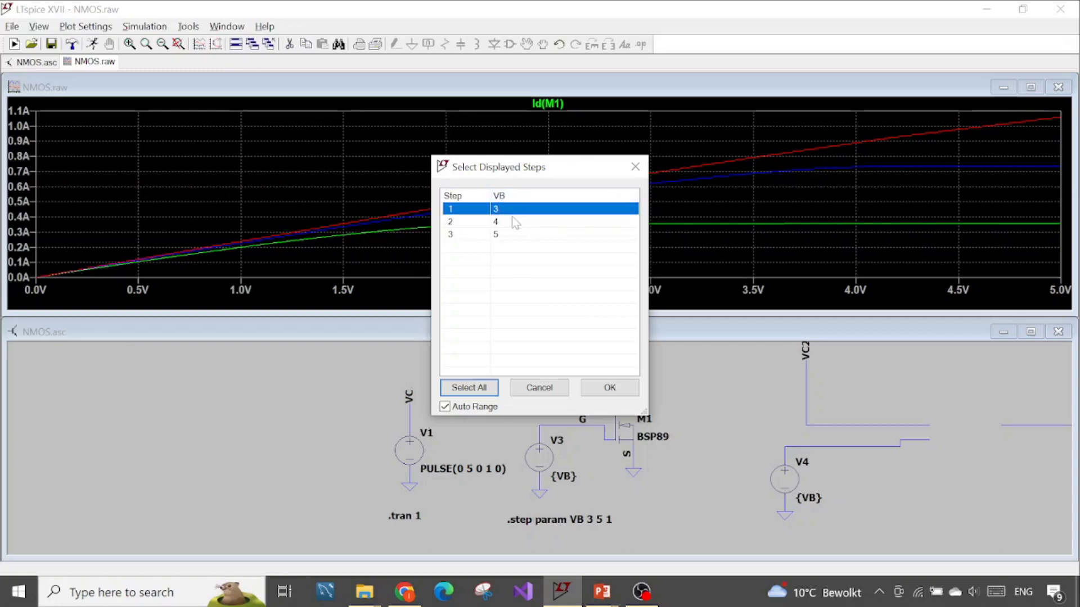
{"action": "left_click", "coordinate": [610, 388]}
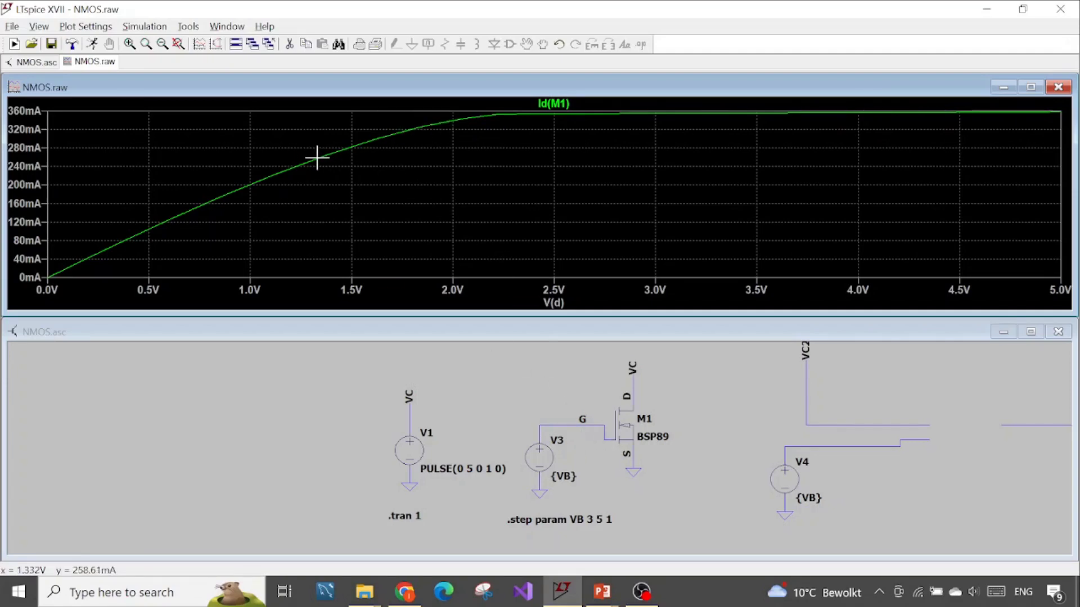
Close the NMOS.raw waveform window and maximize the NMOS.asc schematic
{"action": "left_click", "coordinate": [1058, 87]}
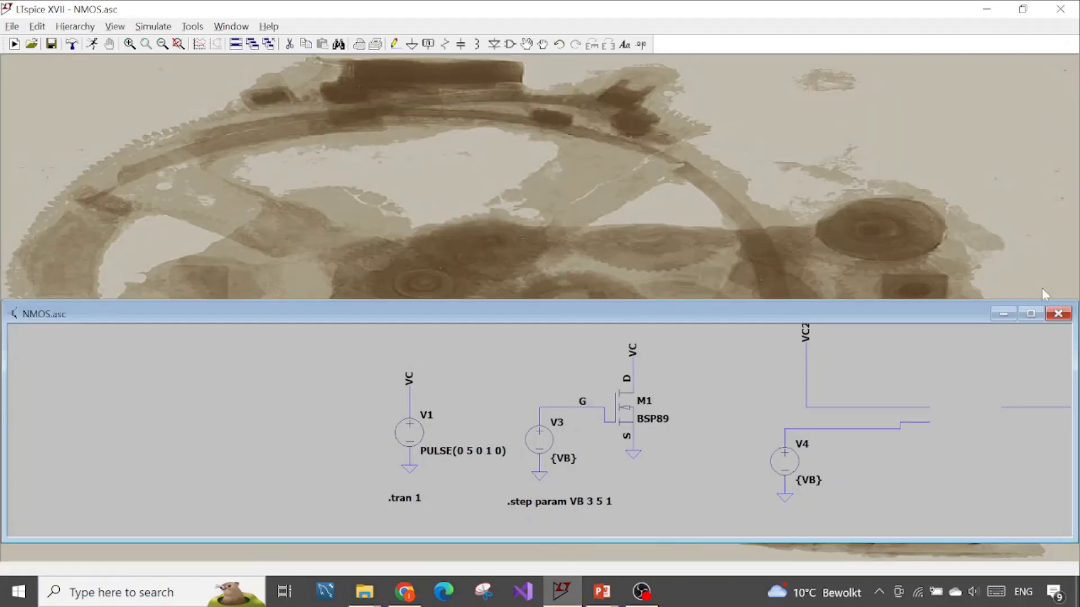
{"action": "left_click", "coordinate": [1030, 314]}
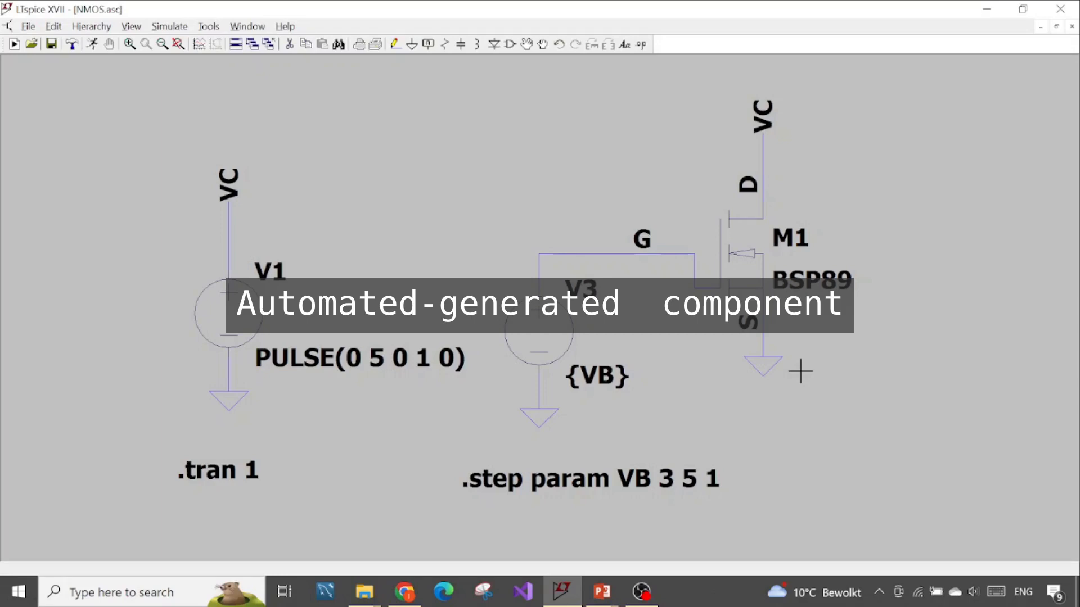
{"action": "scroll", "coordinate": [800, 371], "scroll_direction": "down", "scroll_amount": 3}
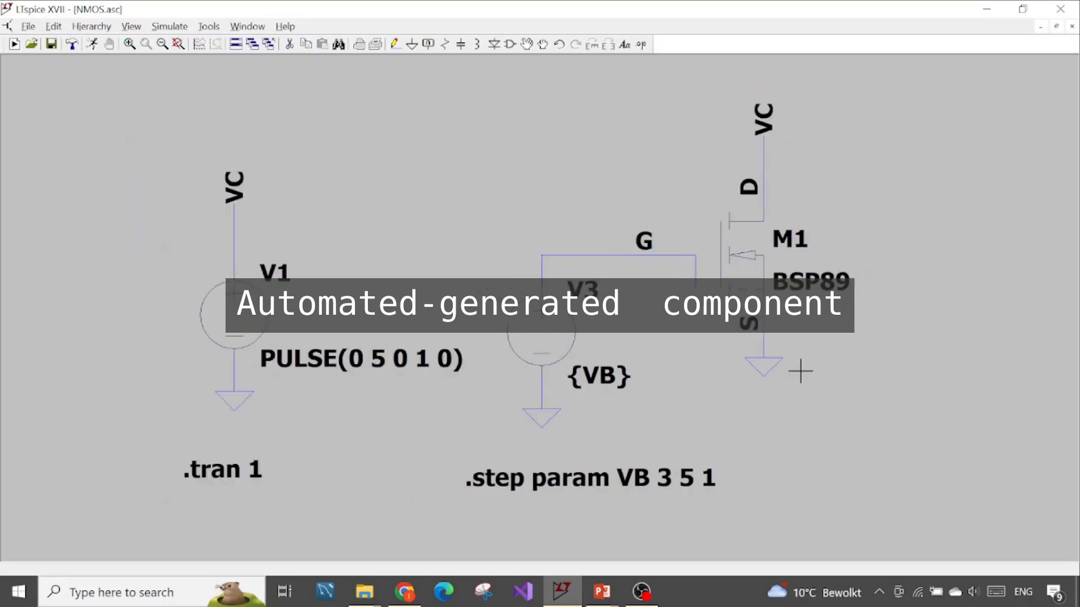
Check the MOSFET properties of transistor M1, including its manufacturer, and close them without changes
{"action": "scroll", "coordinate": [800, 371], "scroll_direction": "down", "scroll_amount": 1}
{"action": "left_click_drag", "start_coordinate": [838, 381], "coordinate": [754, 439]}
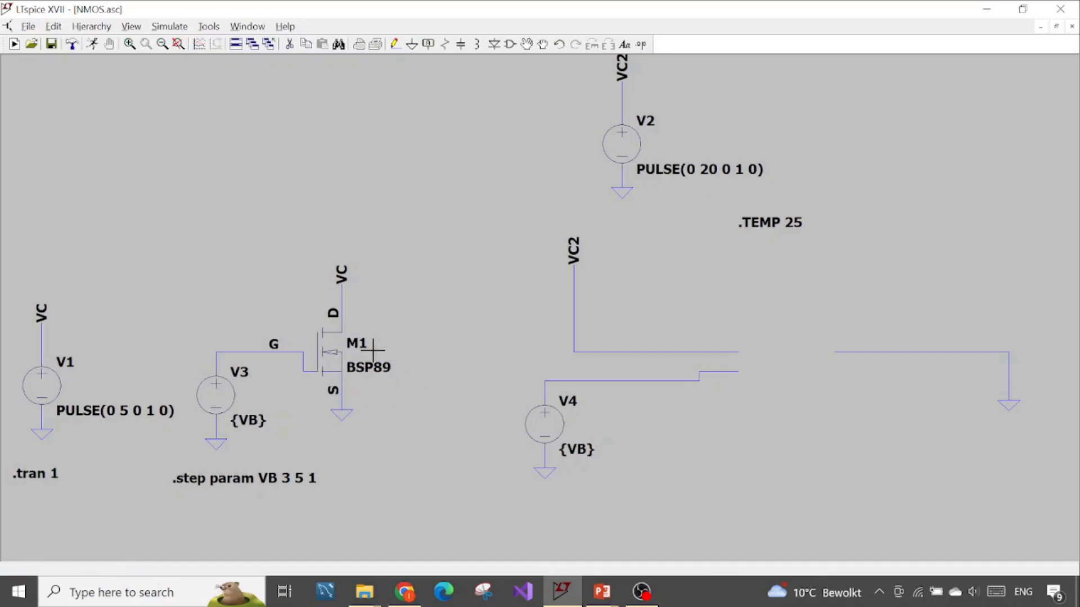
{"action": "right_click", "coordinate": [339, 360]}
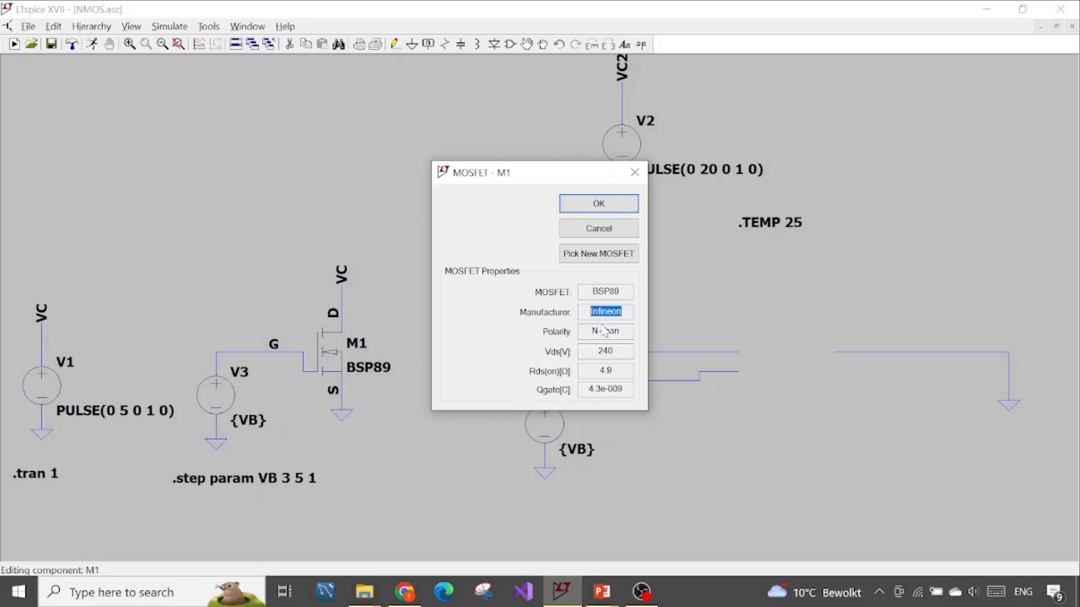
{"action": "left_click", "coordinate": [632, 173]}
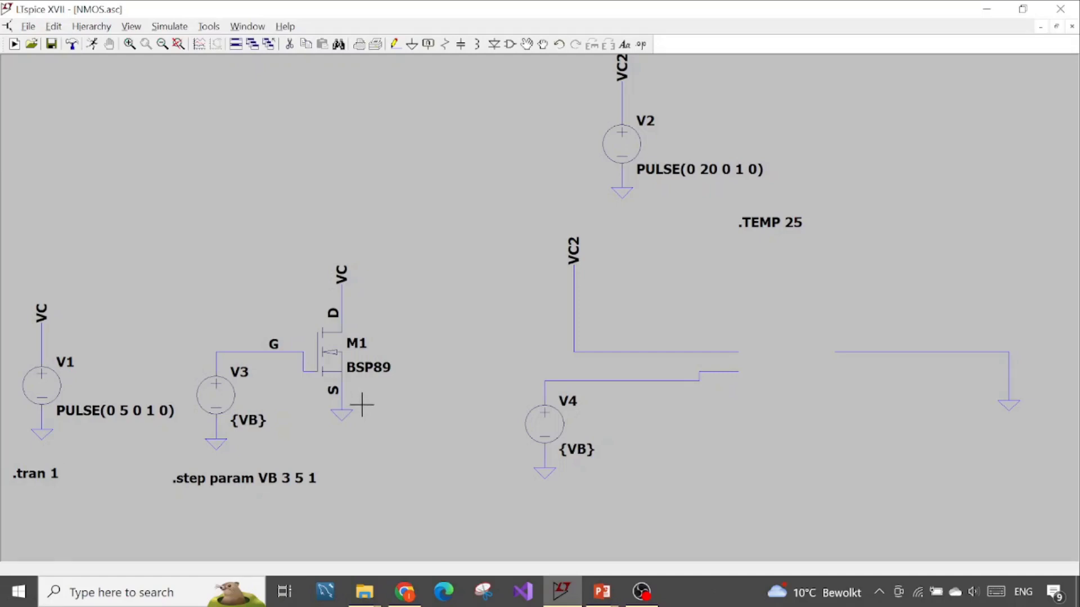
Switch to Chrome and run the Google search for "bsp89 infineon spice model" again
{"action": "left_click", "coordinate": [406, 592]}
{"action": "double_click", "coordinate": [278, 94]}
{"action": "left_click_drag", "start_coordinate": [259, 95], "coordinate": [150, 95]}
{"action": "left_click", "coordinate": [170, 94]}
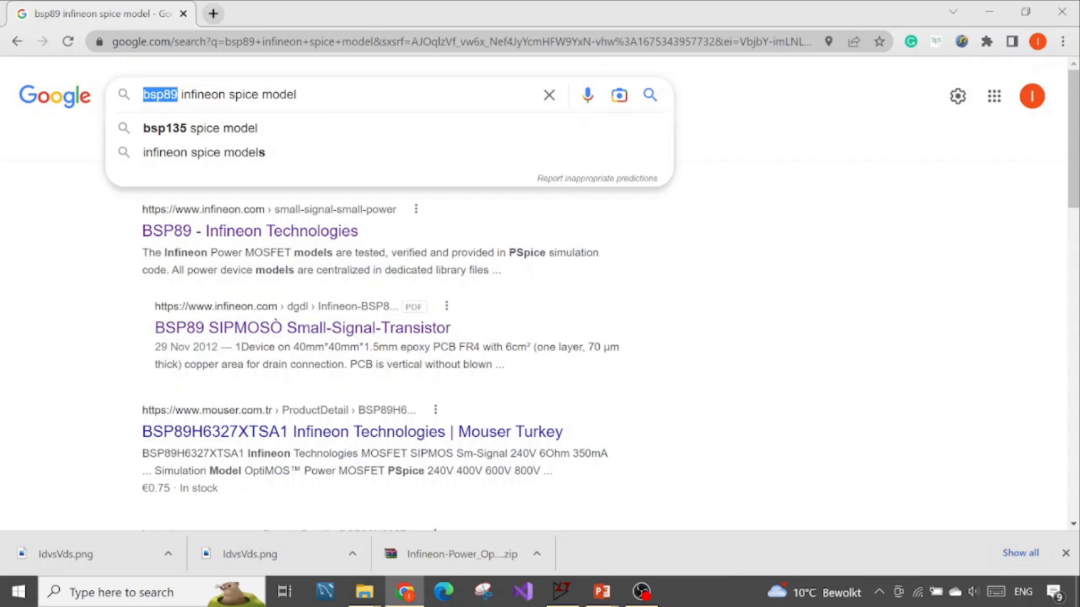
{"action": "left_click_drag", "start_coordinate": [226, 94], "coordinate": [181, 95]}
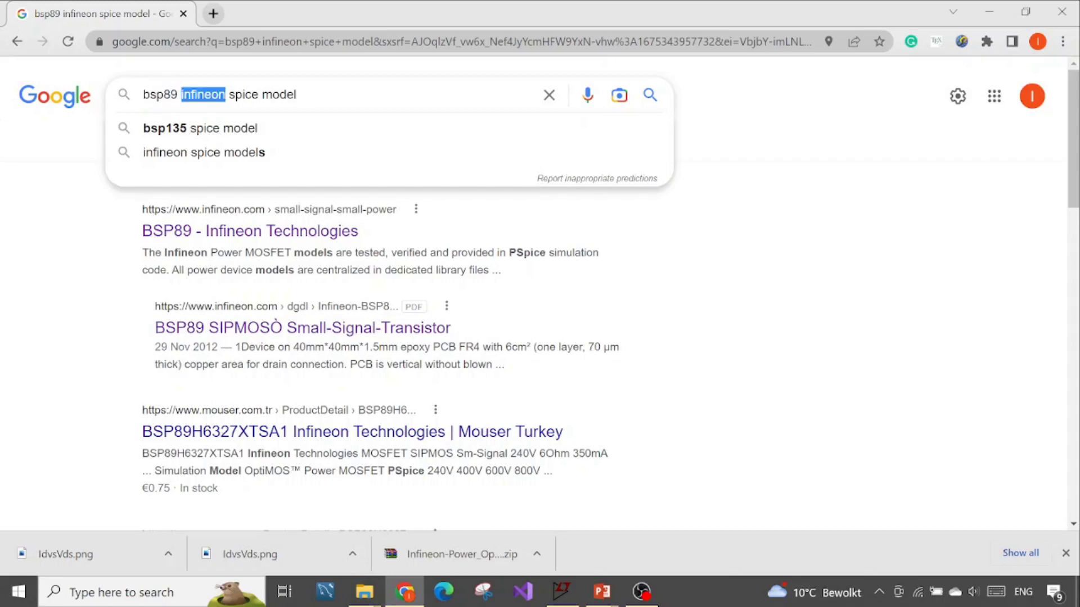
{"action": "left_click_drag", "start_coordinate": [297, 95], "coordinate": [229, 94]}
{"action": "left_click", "coordinate": [229, 94]}
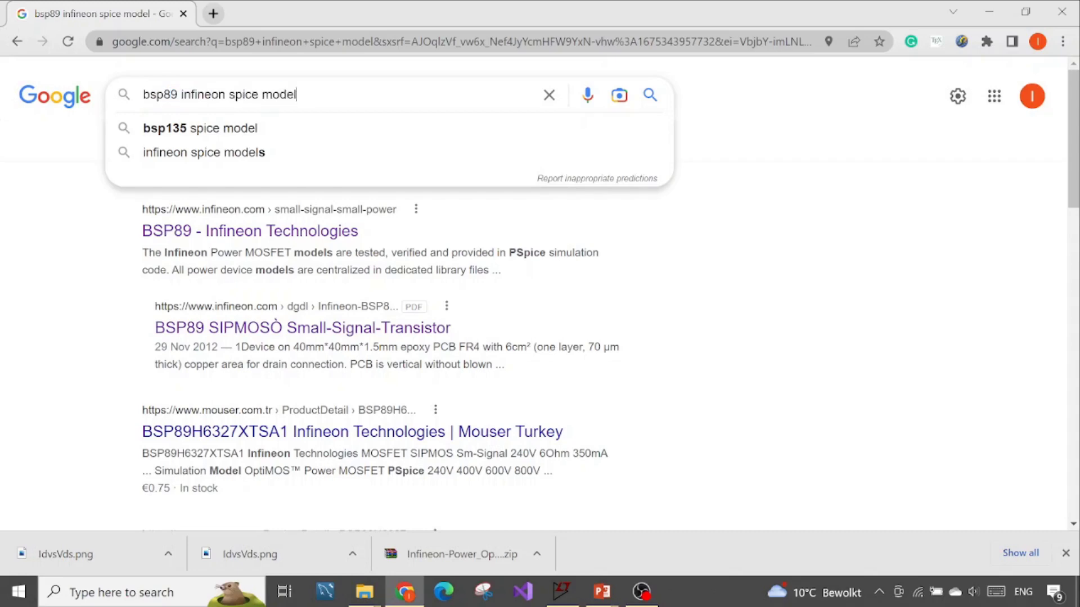
{"action": "key", "text": "Return"}
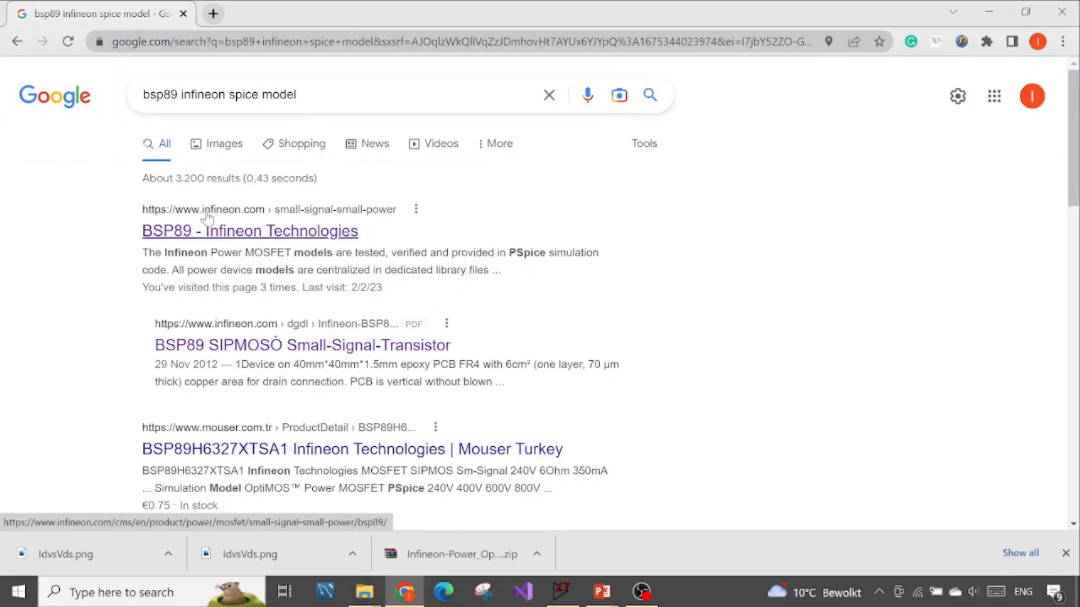
Open the "BSP89 - Infineon Technologies" result in a new tab and go to the simulation models in its Design Support section
{"action": "middle_click", "coordinate": [278, 241]}
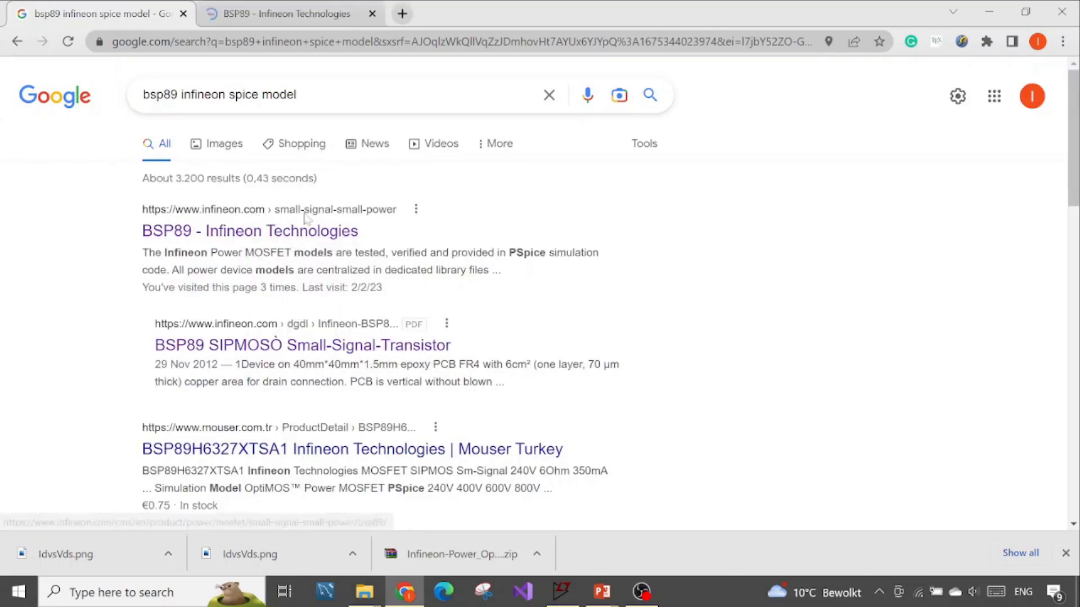
{"action": "left_click", "coordinate": [269, 15]}
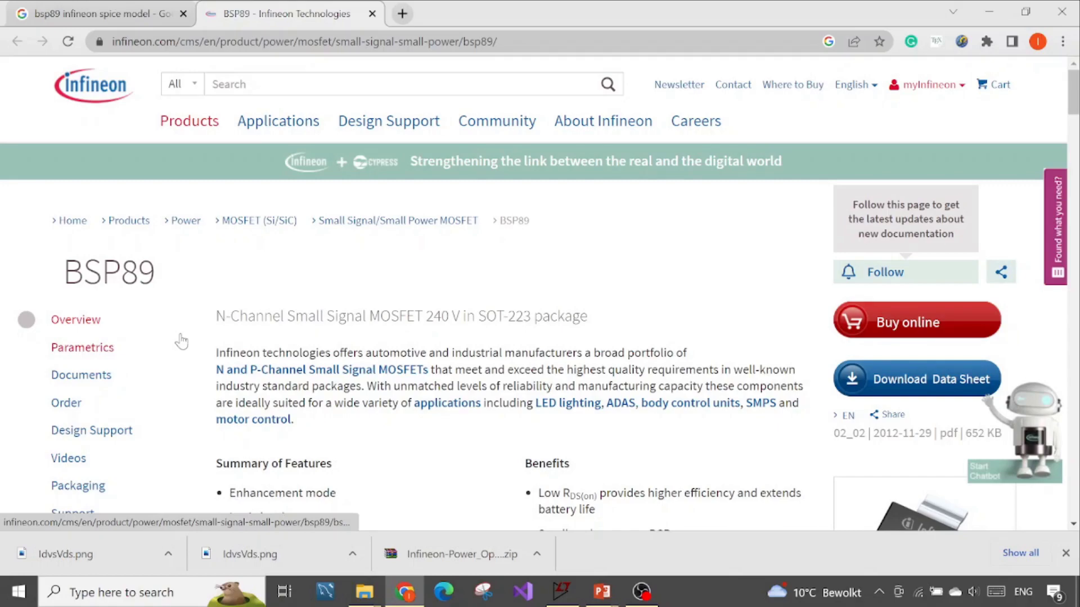
{"action": "scroll", "coordinate": [181, 342], "scroll_direction": "down", "scroll_amount": 3}
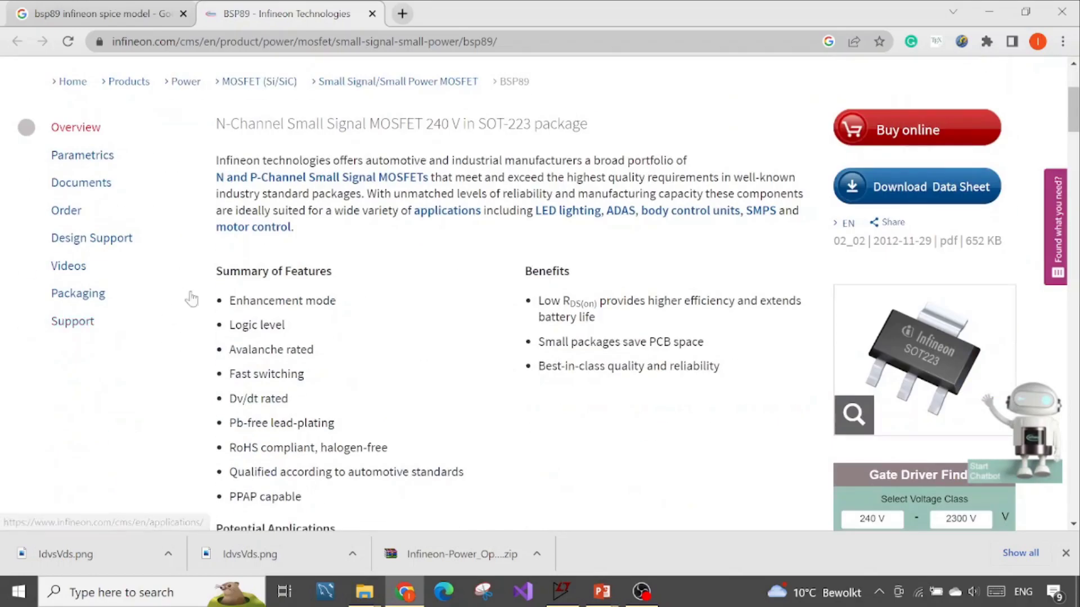
{"action": "left_click", "coordinate": [68, 250]}
{"action": "scroll", "coordinate": [440, 265], "scroll_direction": "down", "scroll_amount": 3}
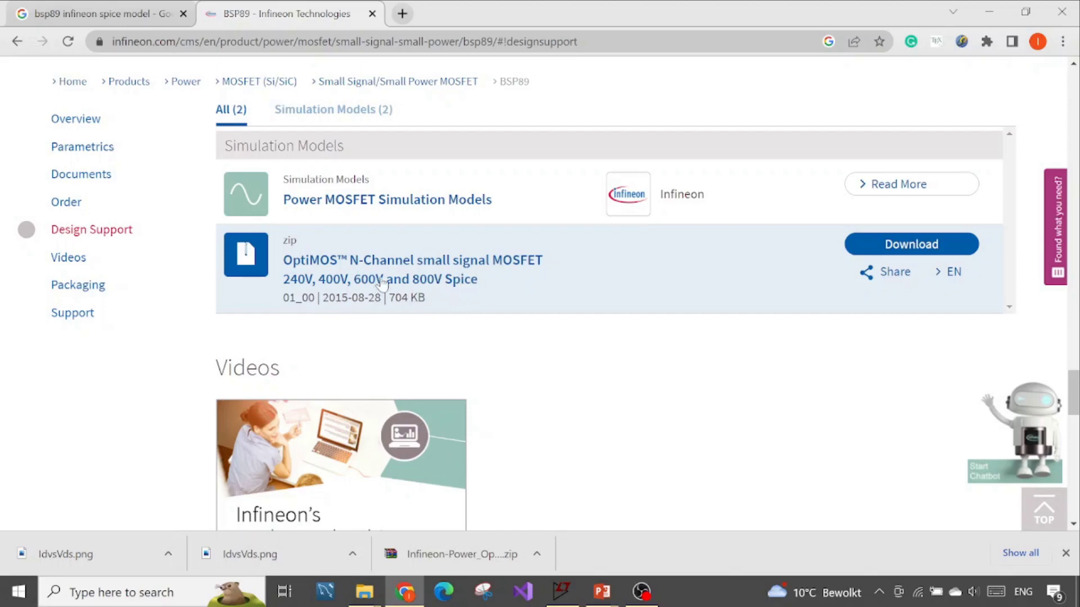
Download the OptiMOS N-Channel small signal MOSFET 240V, 400V, 600V and 800V Spice archive into the Downloads folder
{"action": "left_click", "coordinate": [903, 244]}
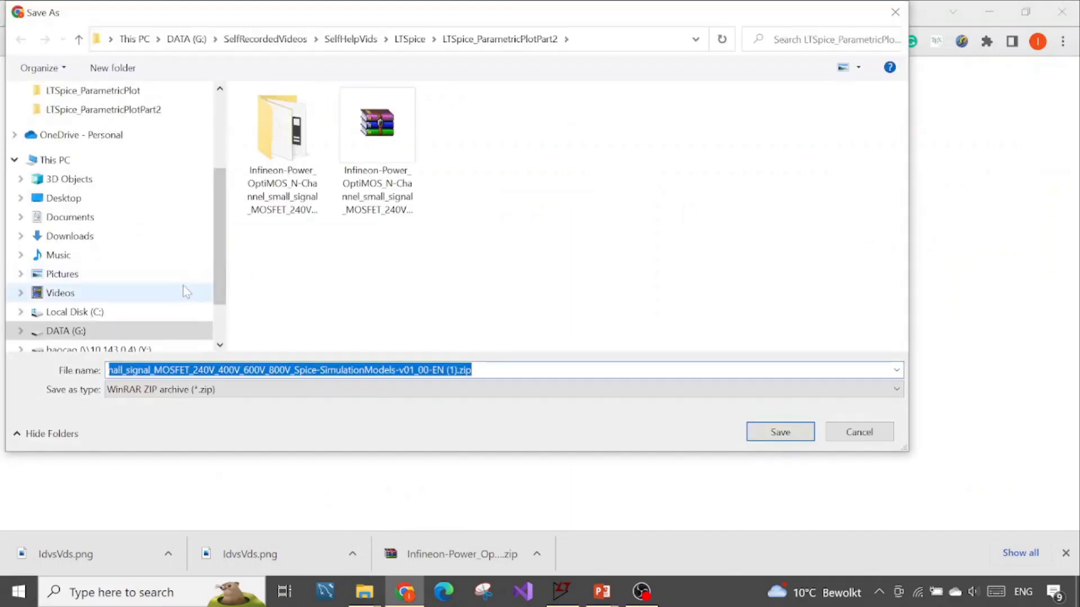
{"action": "scroll", "coordinate": [214, 286], "scroll_direction": "up", "scroll_amount": 3}
{"action": "left_click", "coordinate": [69, 141]}
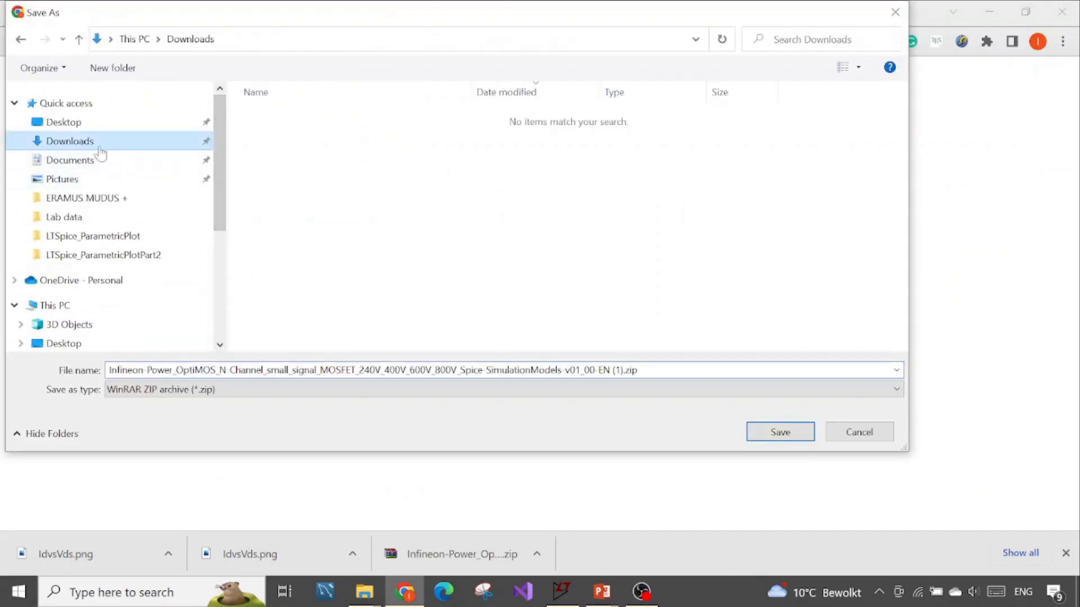
{"action": "left_click", "coordinate": [763, 432]}
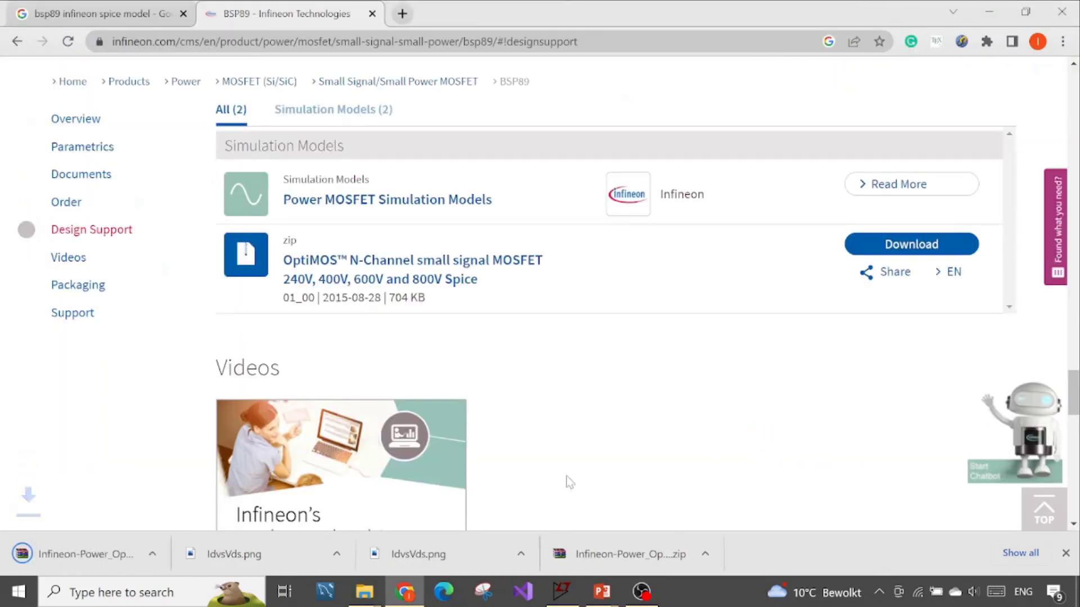
Show the downloaded Infineon archive in its folder, extract it into a folder of the same name, and open its contents
{"action": "left_click", "coordinate": [169, 554]}
{"action": "left_click", "coordinate": [194, 511]}
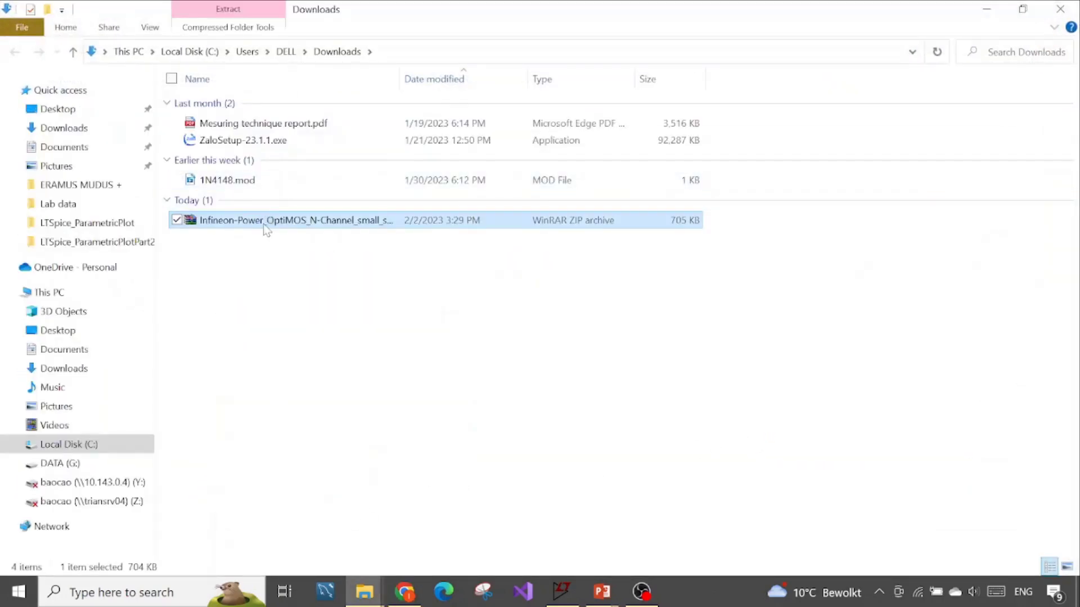
{"action": "right_click", "coordinate": [263, 224]}
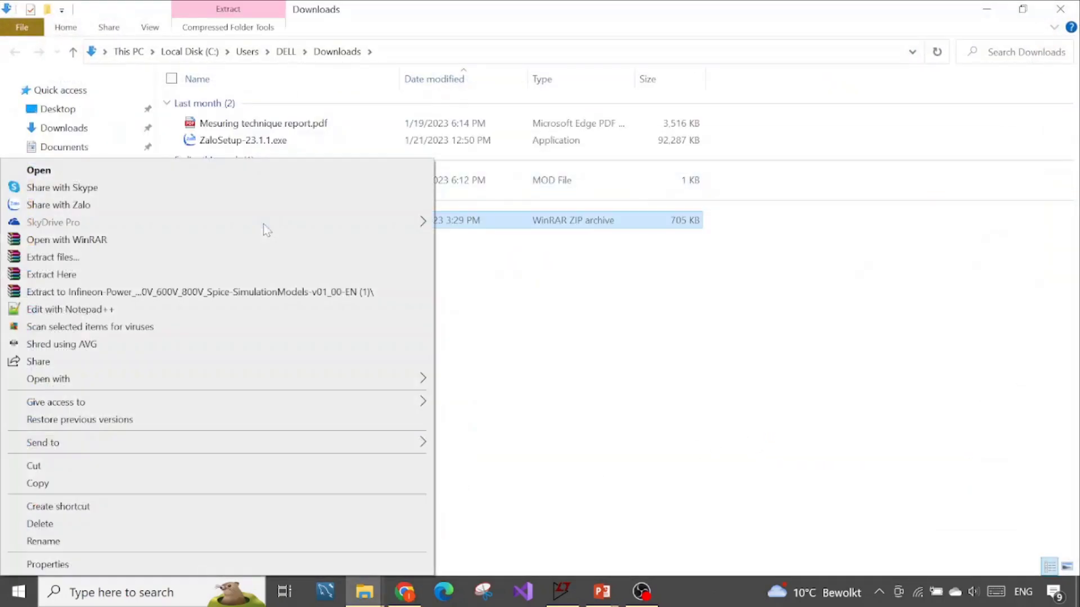
{"action": "left_click", "coordinate": [142, 291]}
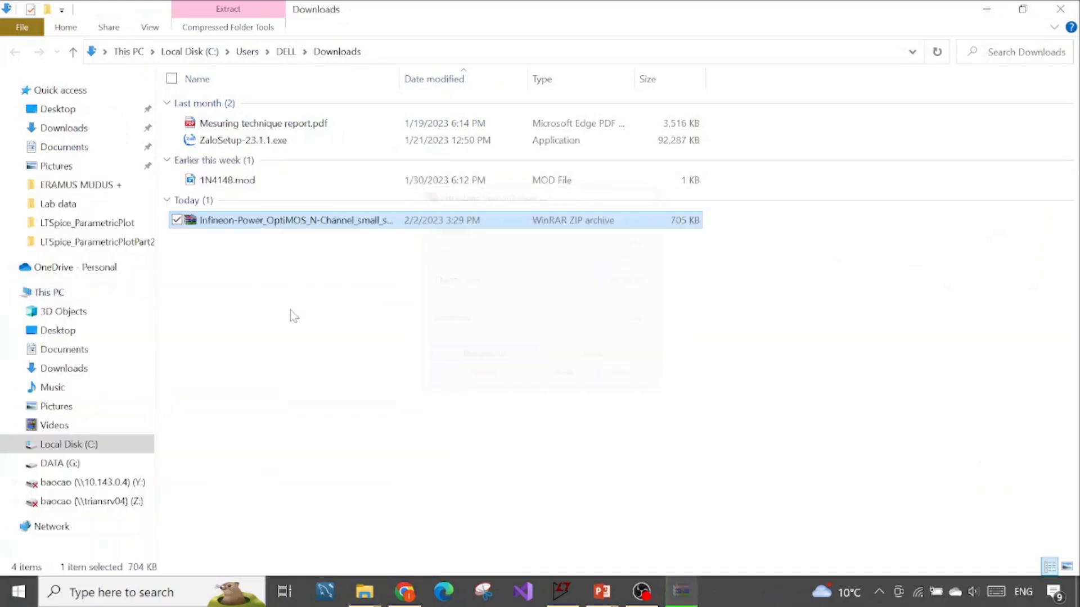
{"action": "double_click", "coordinate": [278, 220]}
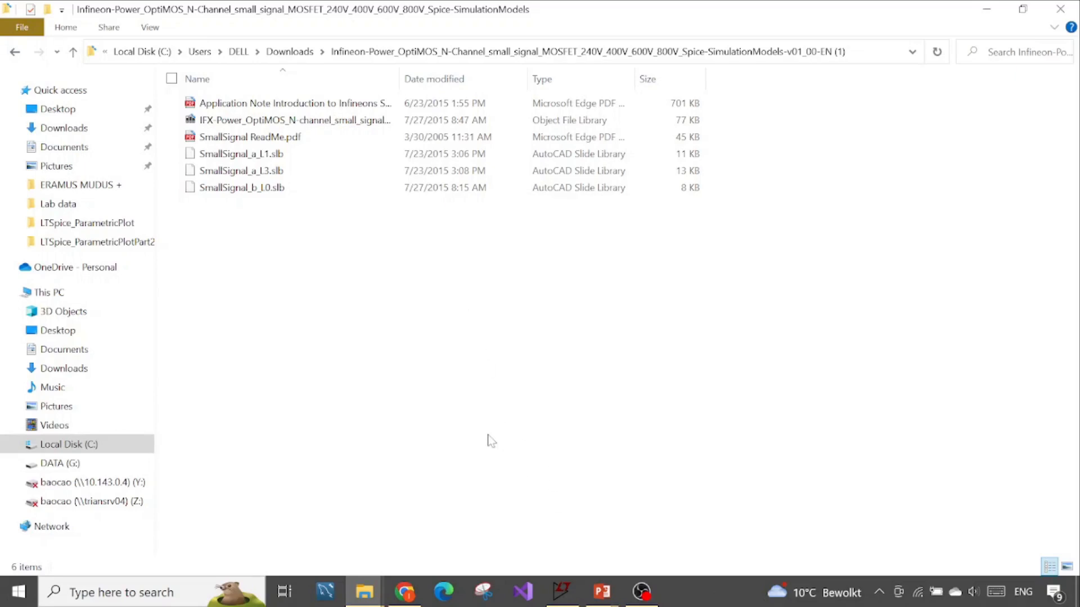
{"action": "left_click", "coordinate": [561, 591]}
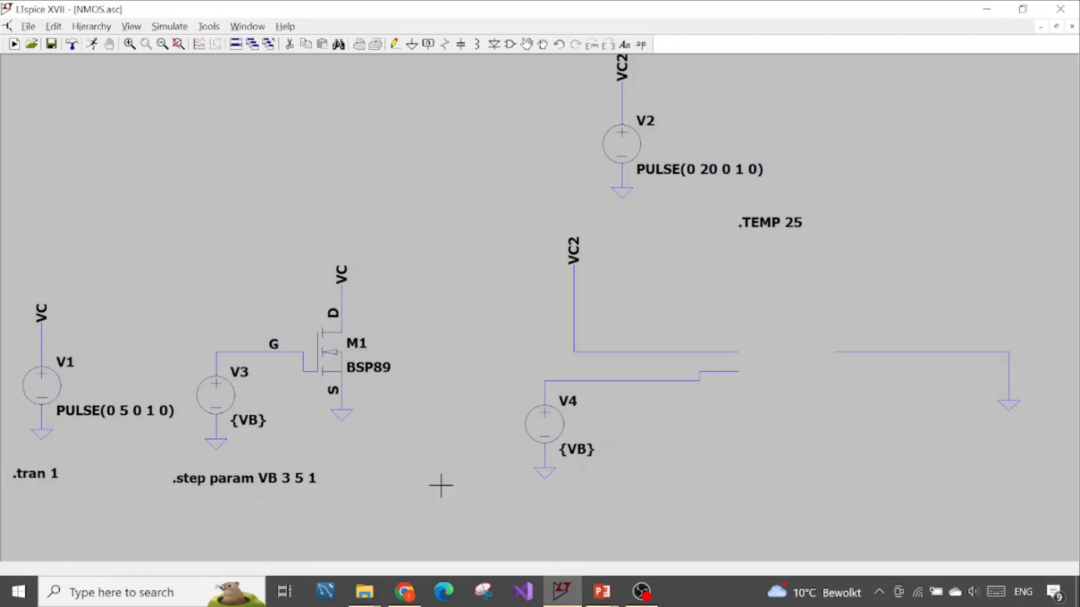
{"action": "mouse_move", "coordinate": [364, 592]}
{"action": "left_click", "coordinate": [476, 542]}
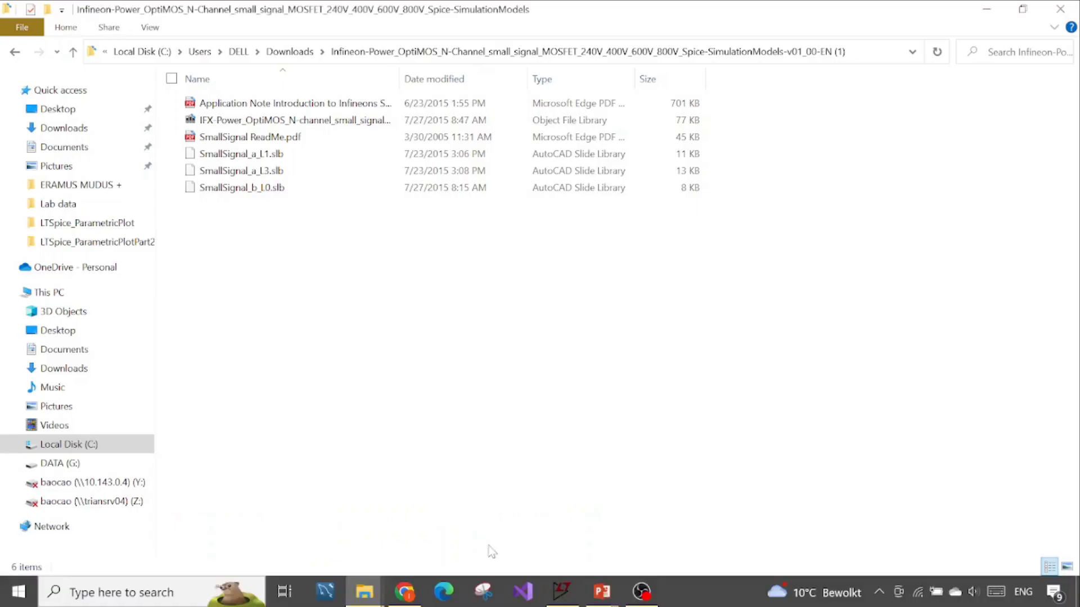
Open the IFX-Power_OptiMOS small-signal MOSFET library file in Notepad++ and check the BSP89 entry in its device list
{"action": "left_click", "coordinate": [354, 124]}
{"action": "right_click", "coordinate": [353, 124]}
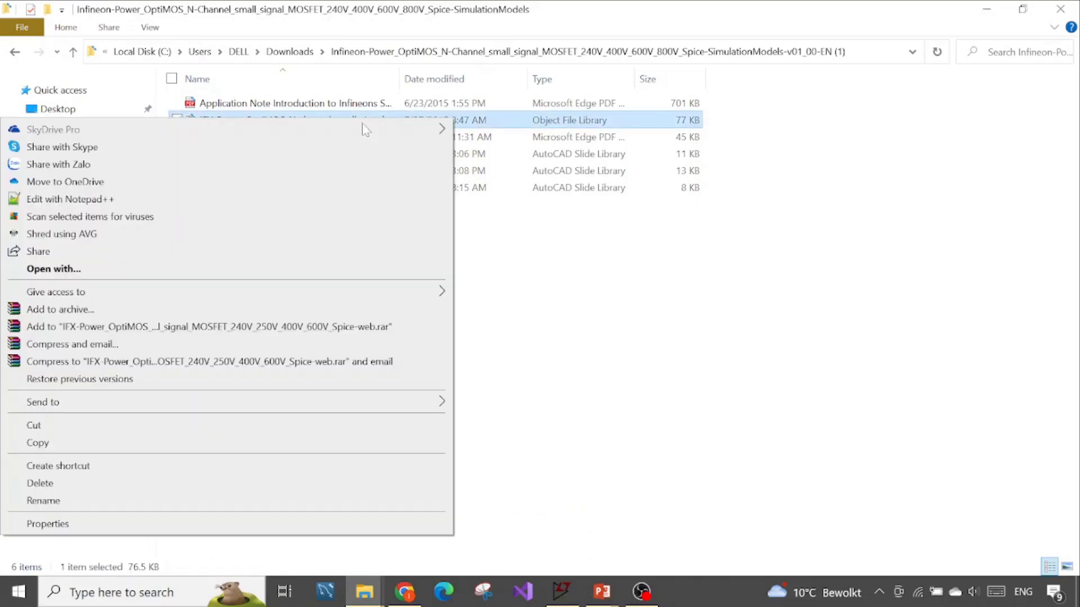
{"action": "left_click", "coordinate": [231, 199]}
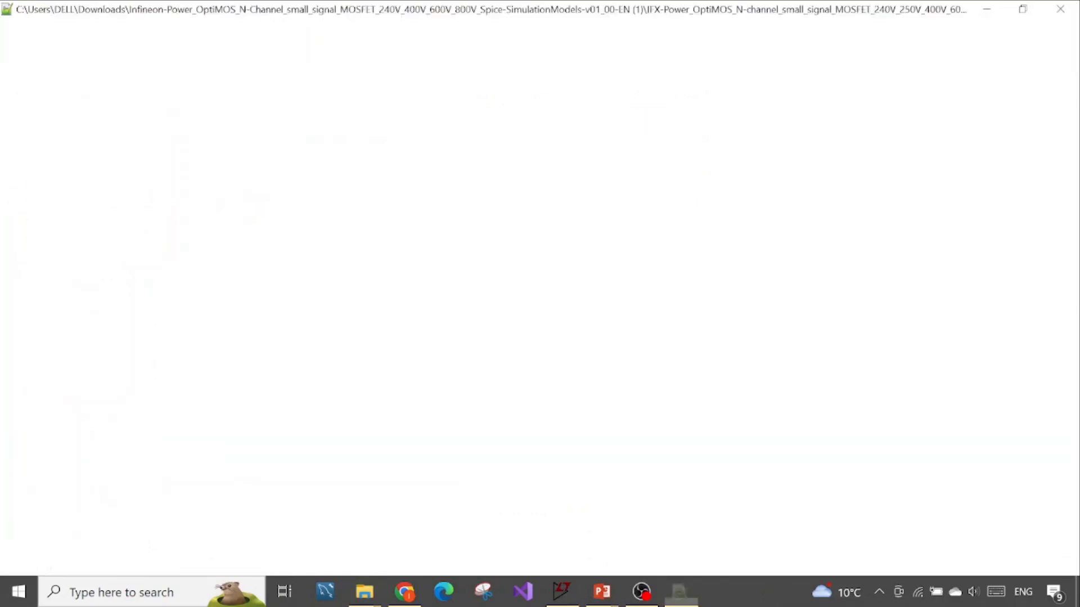
{"action": "scroll", "coordinate": [265, 213], "scroll_direction": "down", "scroll_amount": 9}
{"action": "scroll", "coordinate": [264, 214], "scroll_direction": "up", "scroll_amount": 2}
{"action": "scroll", "coordinate": [264, 214], "scroll_direction": "up", "scroll_amount": 2}
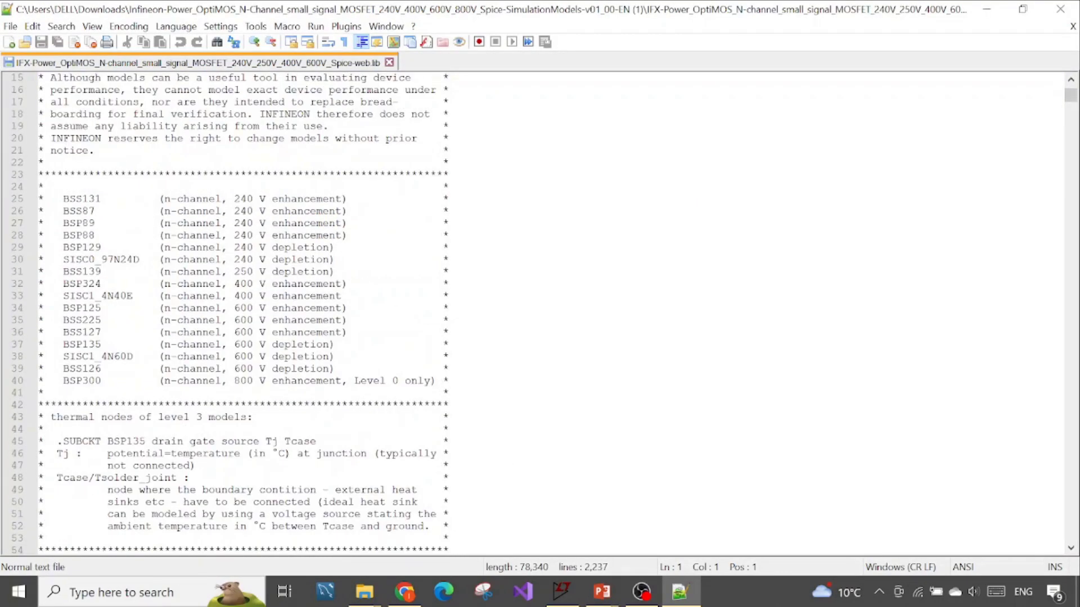
{"action": "left_click_drag", "start_coordinate": [57, 223], "coordinate": [360, 223]}
{"action": "left_click", "coordinate": [449, 223]}
Find the BSP89 subcircuit definition in the library and select the name BSP89 in its .SUBCKT line
{"action": "key", "text": "ctrl+f"}
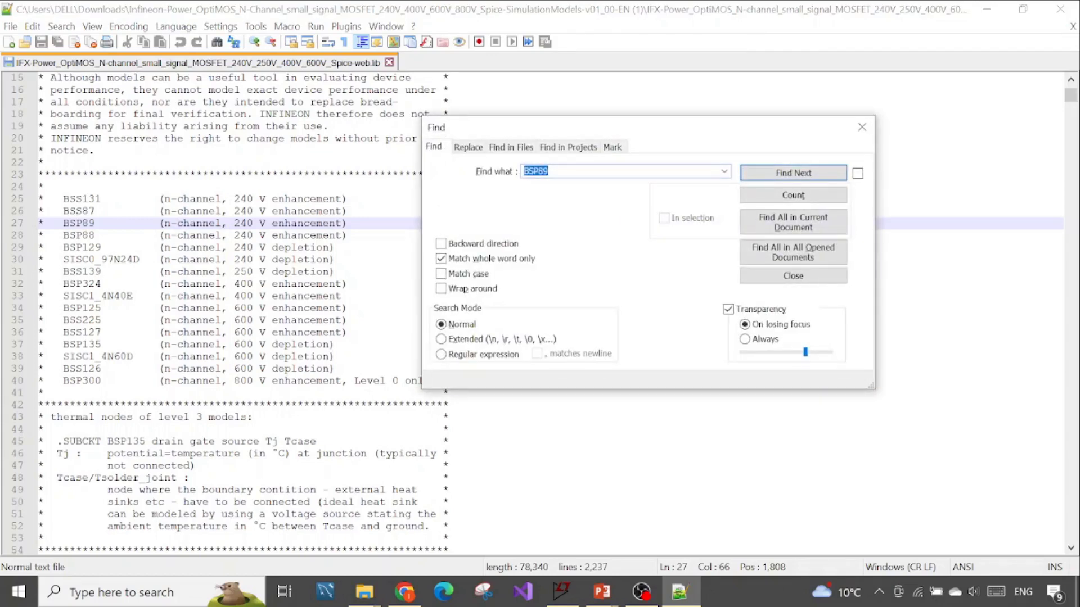
{"action": "left_click", "coordinate": [803, 175]}
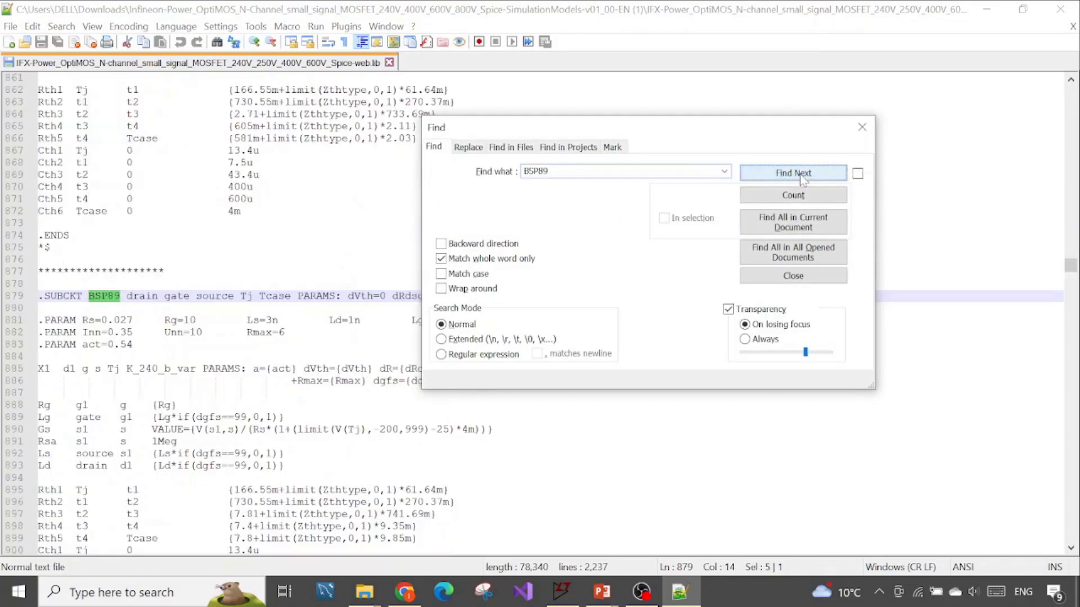
{"action": "left_click", "coordinate": [862, 128]}
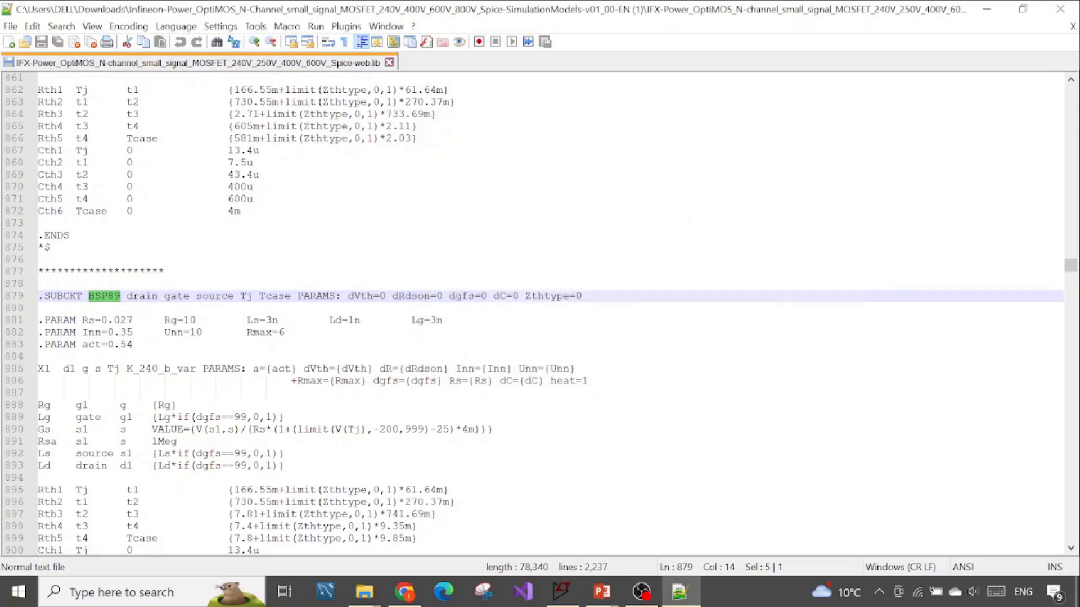
{"action": "left_click", "coordinate": [83, 297]}
{"action": "key", "text": "shift+Right"}
{"action": "key", "text": "shift+Right"}
{"action": "key", "text": "shift+Right"}
{"action": "key", "text": "shift+Right"}
{"action": "key", "text": "shift+Right"}
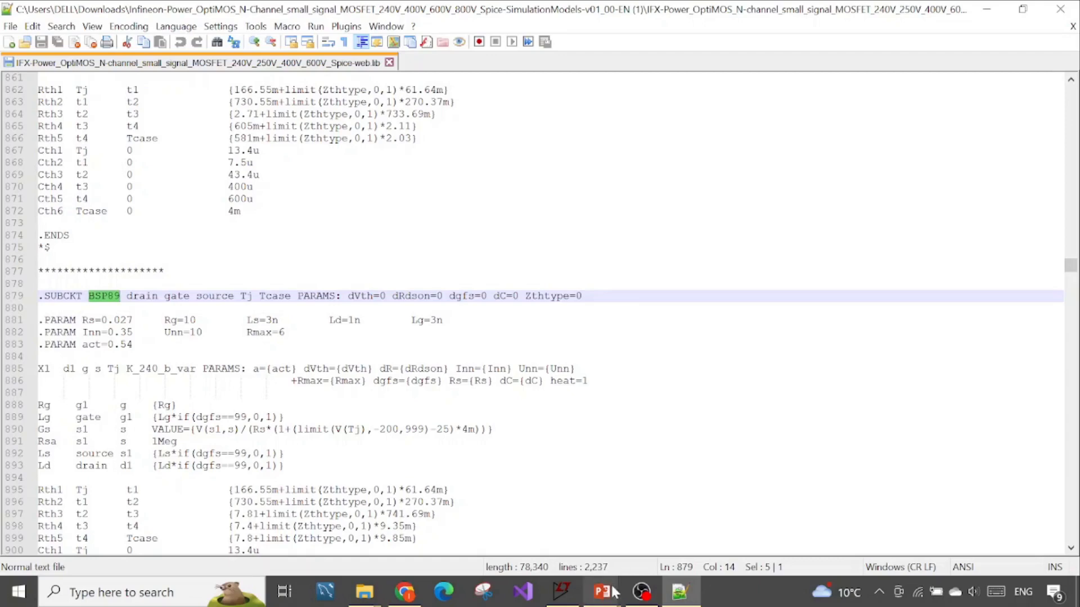
{"action": "left_click", "coordinate": [640, 596]}
{"action": "left_click", "coordinate": [638, 599]}
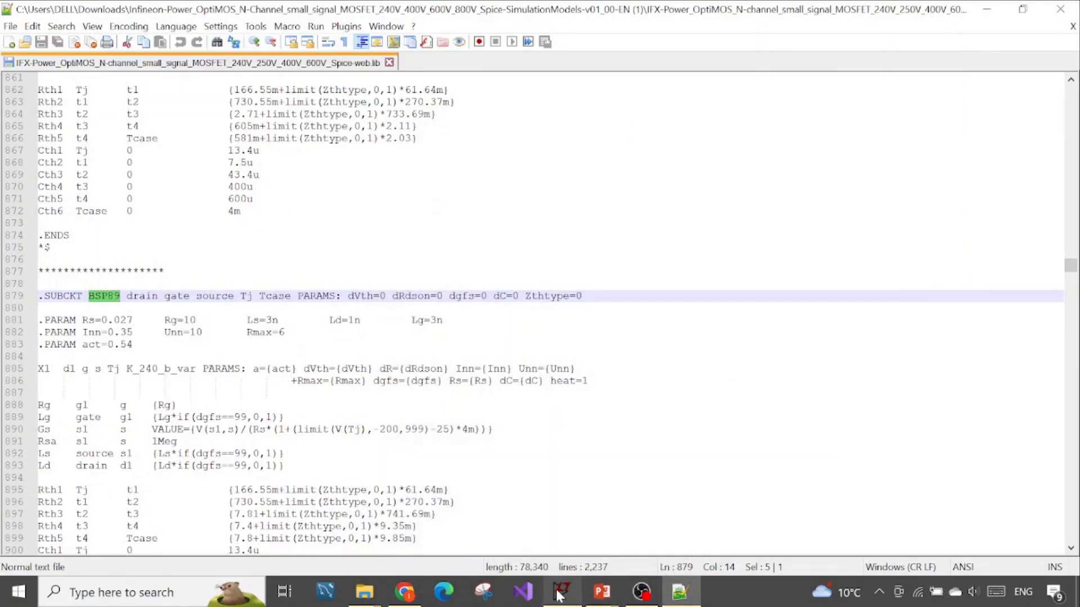
Switch to LTspice and browse for a file in the extracted Infeneon OptiMOS folder under Downloads, showing all file types
{"action": "left_click", "coordinate": [562, 591]}
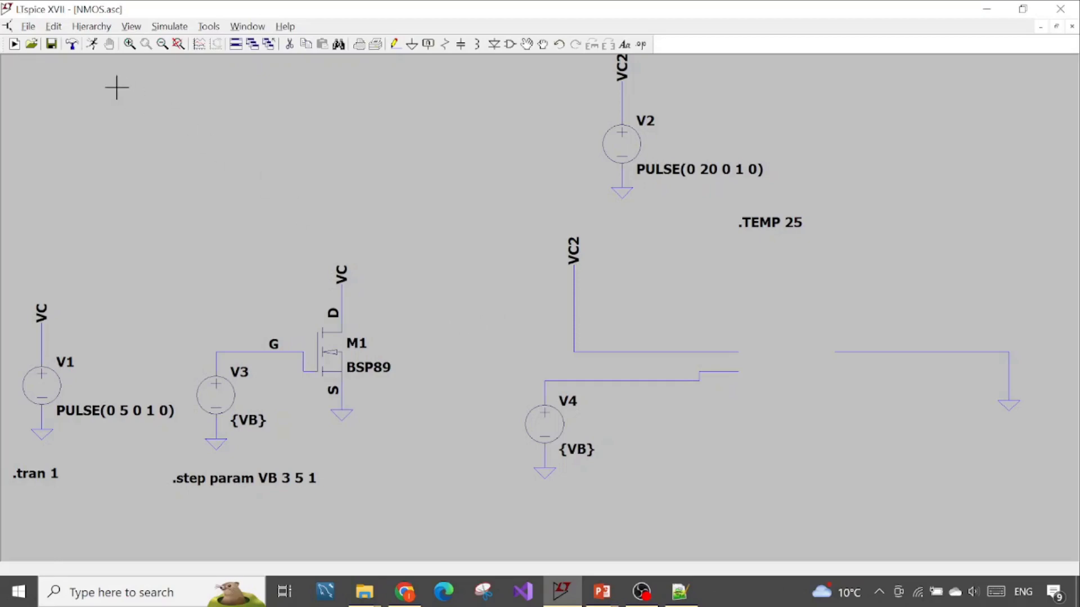
{"action": "left_click", "coordinate": [29, 27]}
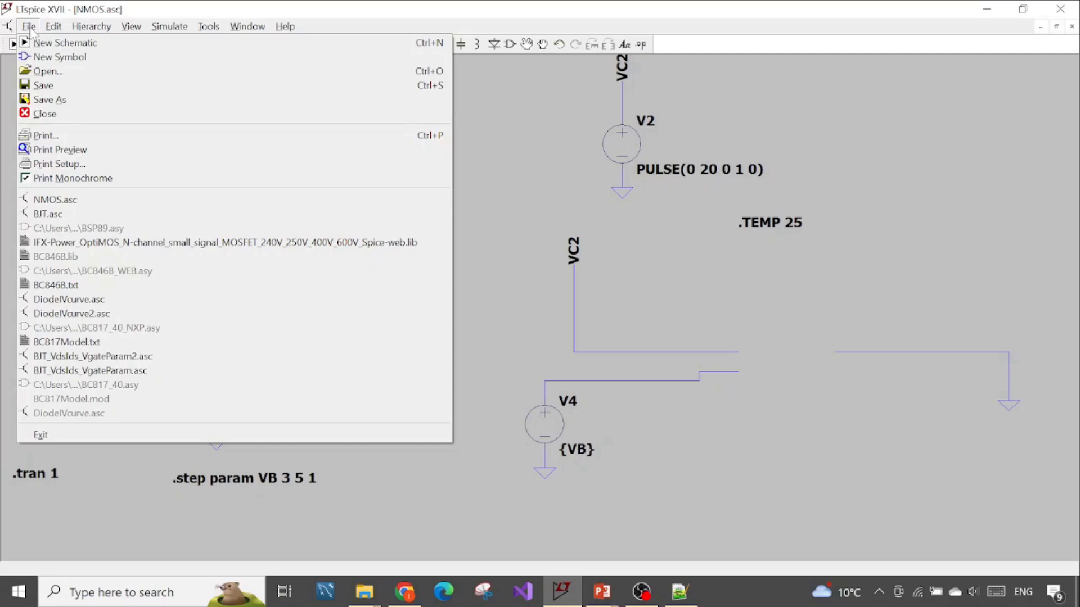
{"action": "left_click", "coordinate": [59, 72]}
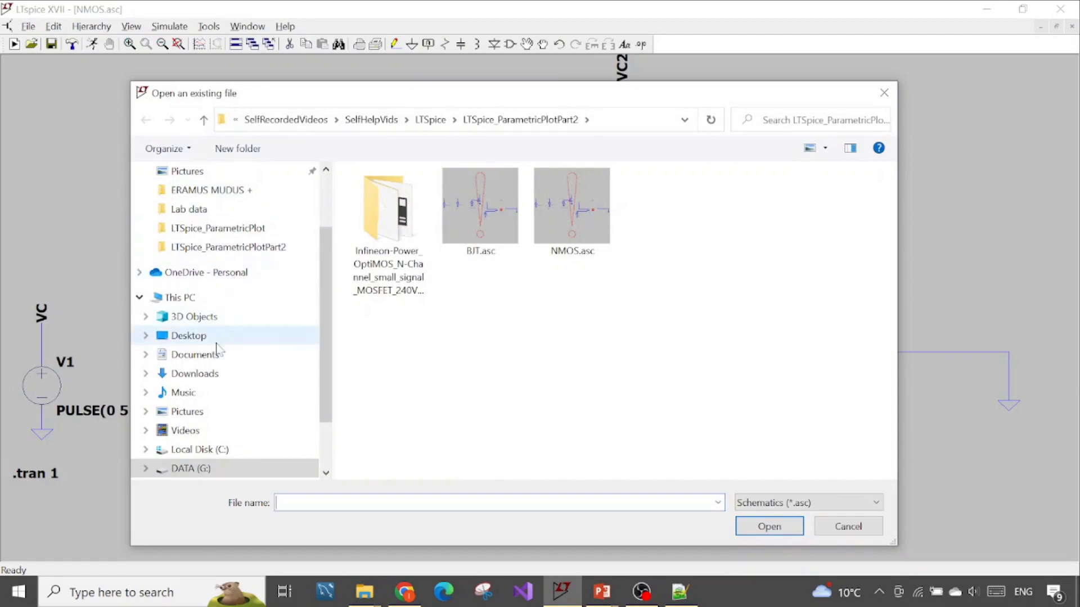
{"action": "left_click", "coordinate": [217, 373]}
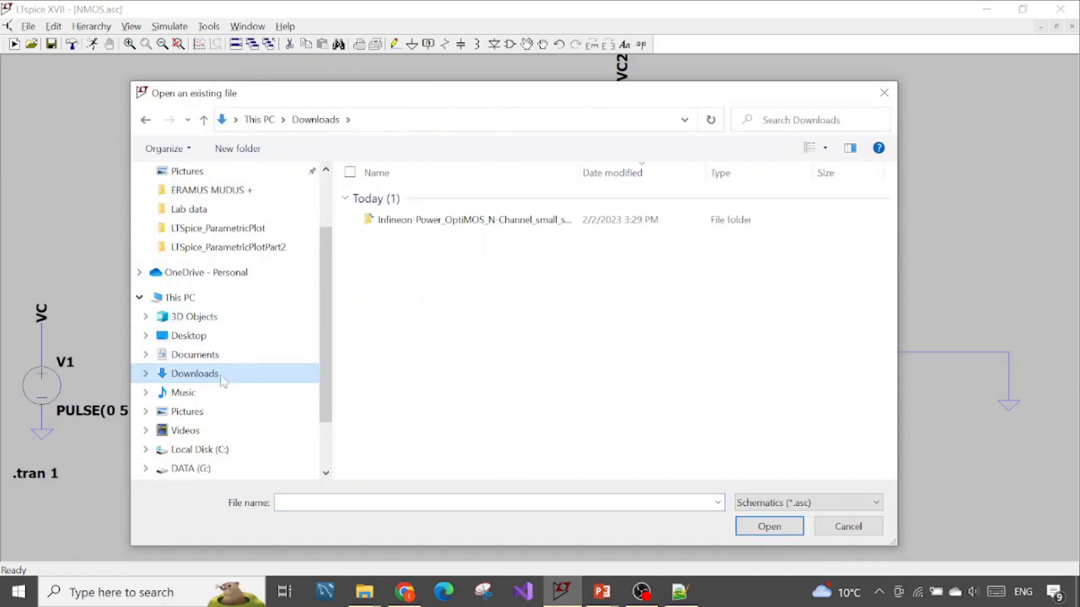
{"action": "double_click", "coordinate": [461, 222]}
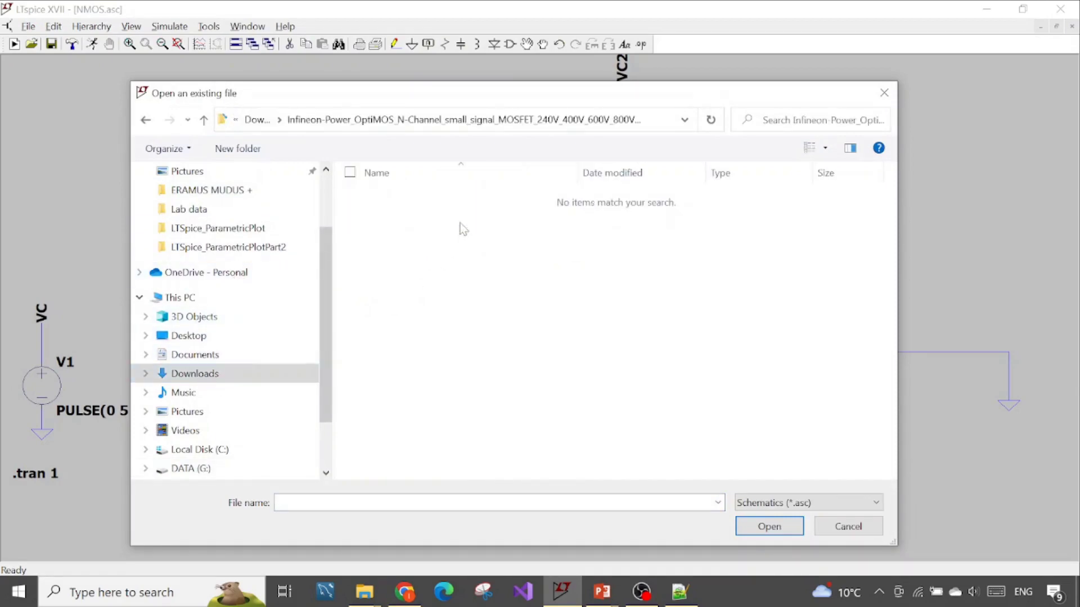
{"action": "left_click", "coordinate": [821, 504]}
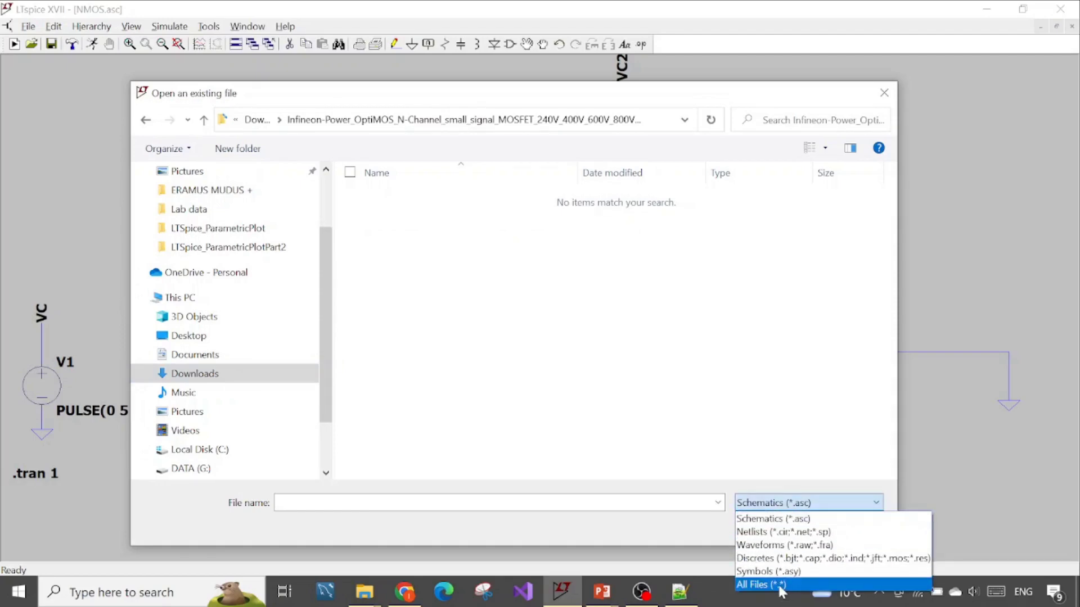
{"action": "left_click", "coordinate": [780, 585]}
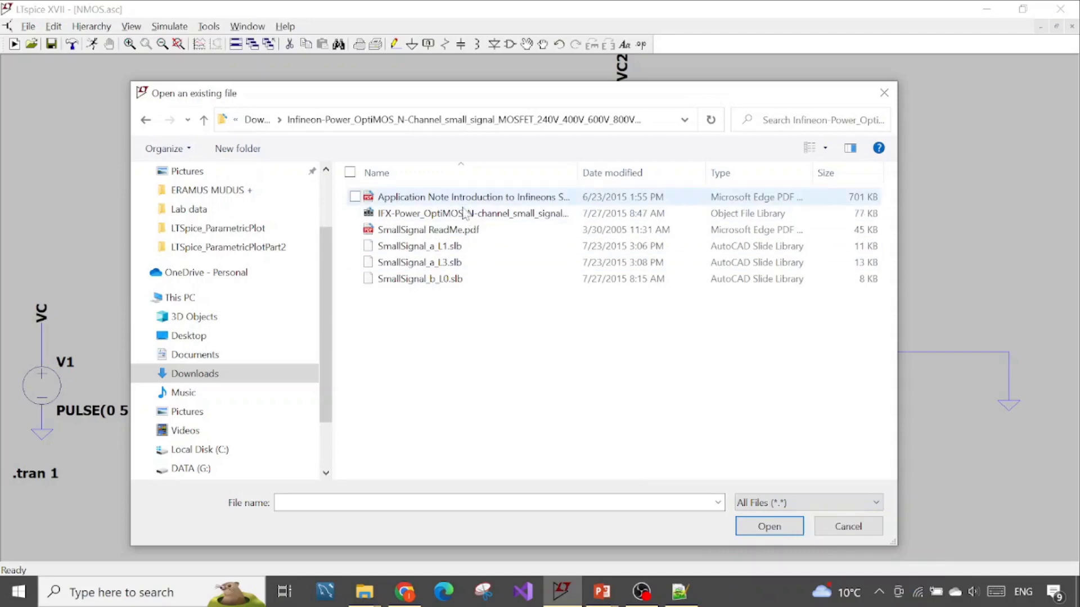
Open the library IFX-Power_OptiMOS_N-channel_small_signal_MOSFET_240V_250V_400V_600V_Spice-web.lib
{"action": "left_click", "coordinate": [461, 216]}
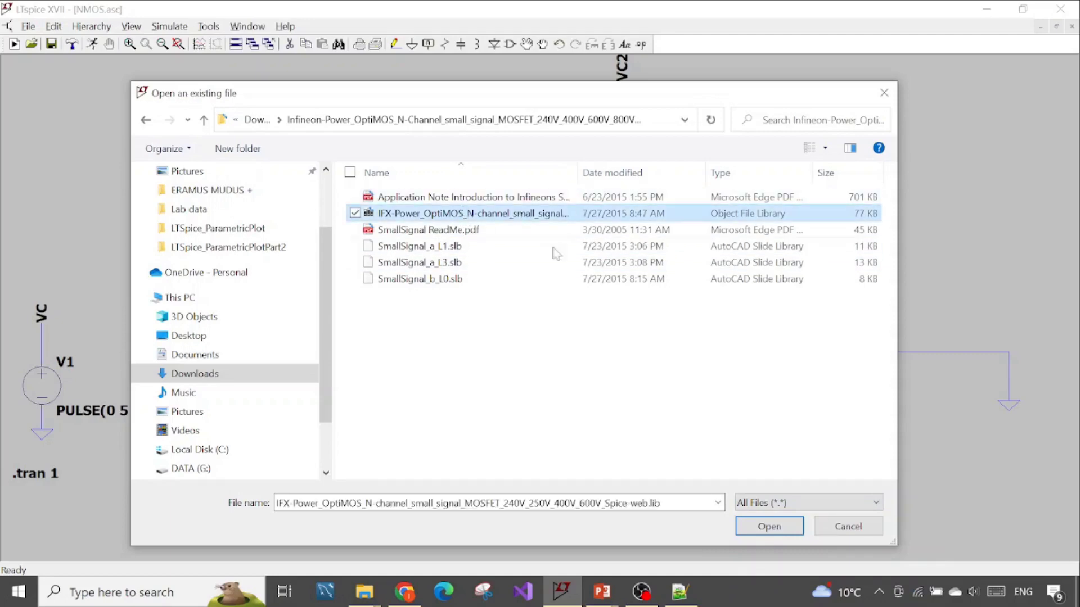
{"action": "key", "text": "Tab"}
{"action": "left_click", "coordinate": [499, 503]}
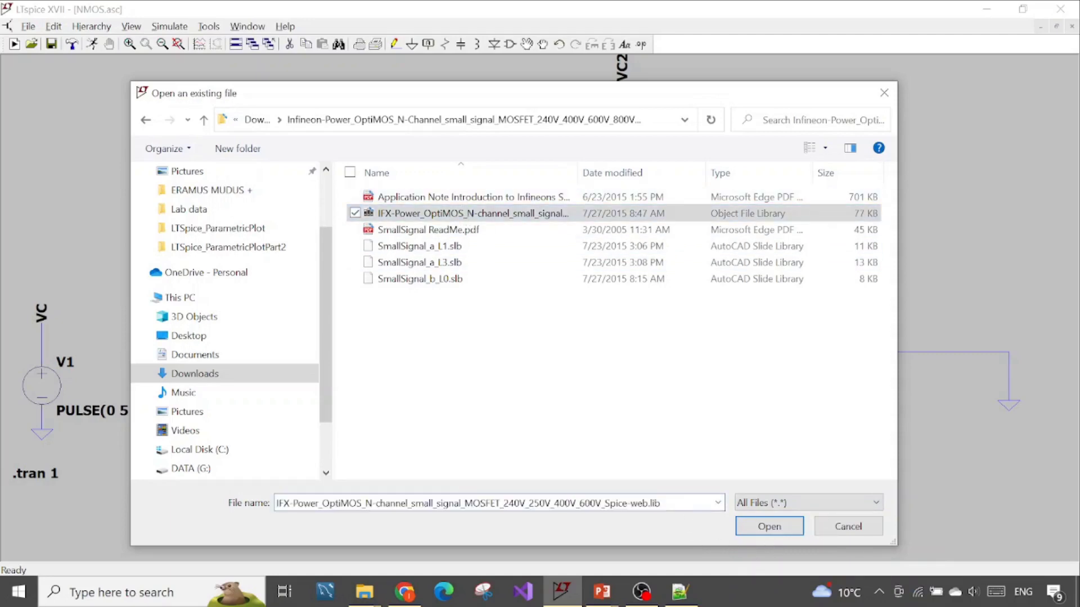
{"action": "key", "text": "shift+Left"}
{"action": "key", "text": "shift+Left"}
{"action": "key", "text": "shift+Left"}
{"action": "left_click", "coordinate": [769, 527]}
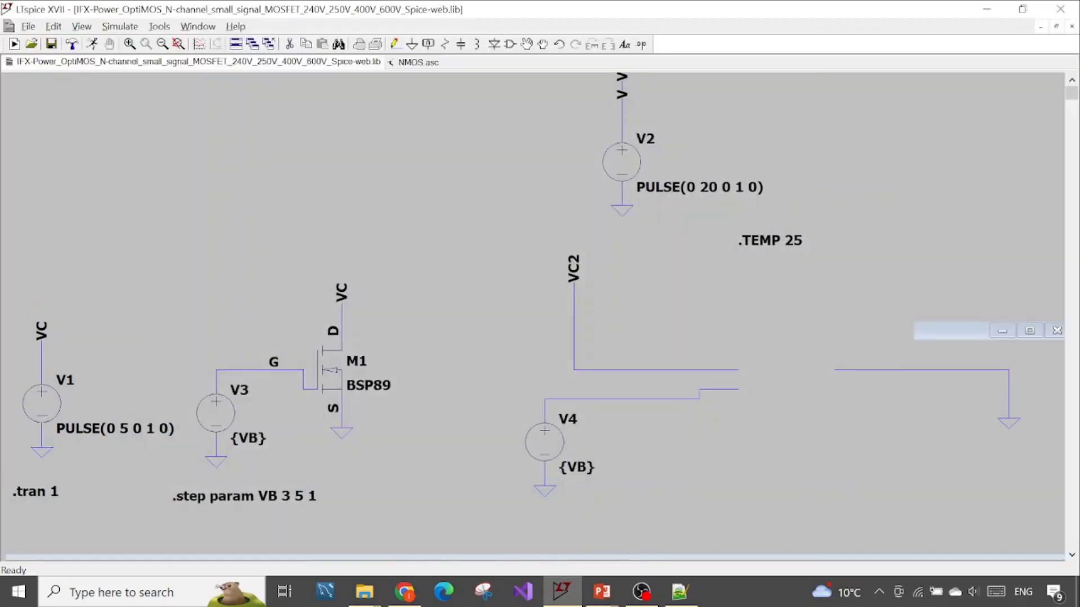
Search the library text for BSP89 and go to its .SUBCKT definition line
{"action": "scroll", "coordinate": [242, 315], "scroll_direction": "down", "scroll_amount": 1}
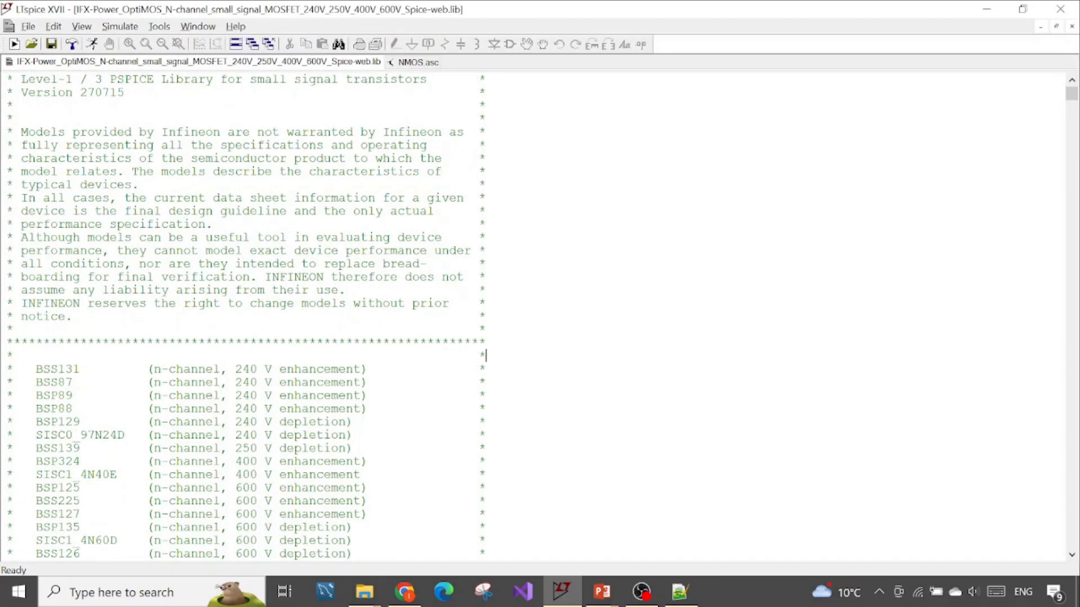
{"action": "key", "text": "ctrl+f"}
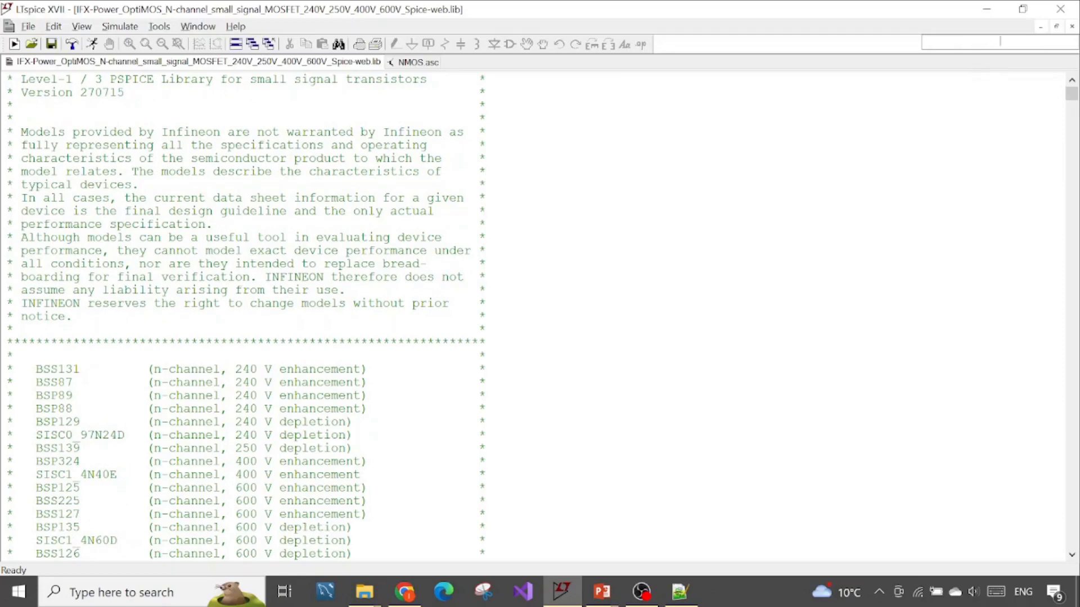
{"action": "type", "text": "BSP89"}
{"action": "key", "text": "Return"}
{"action": "key", "text": "Return"}
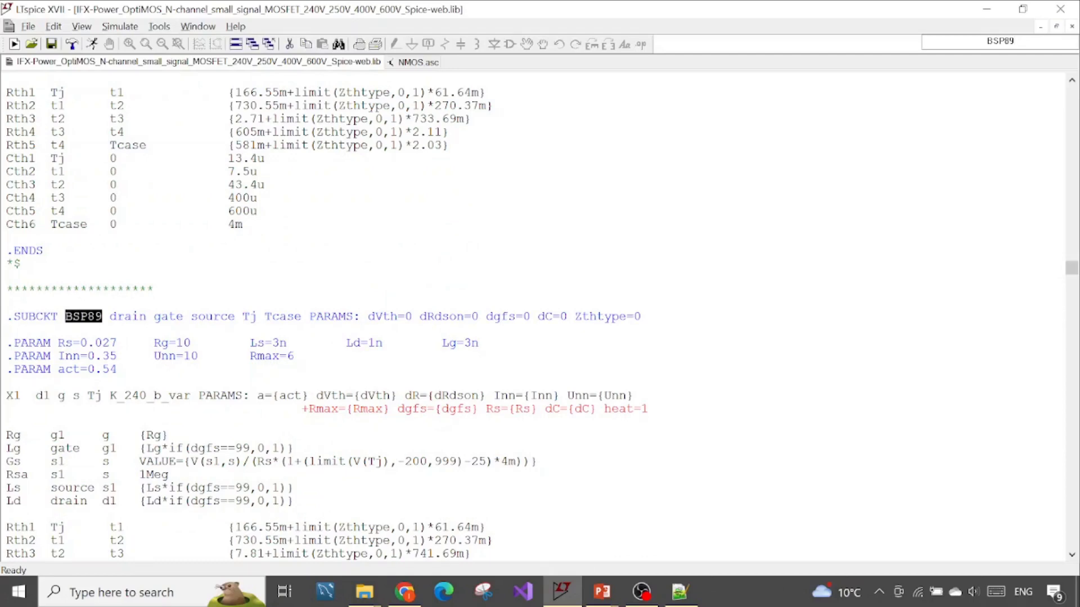
Create a symbol automatically from the BSP89 subcircuit definition and accept its ports
{"action": "right_click", "coordinate": [89, 317]}
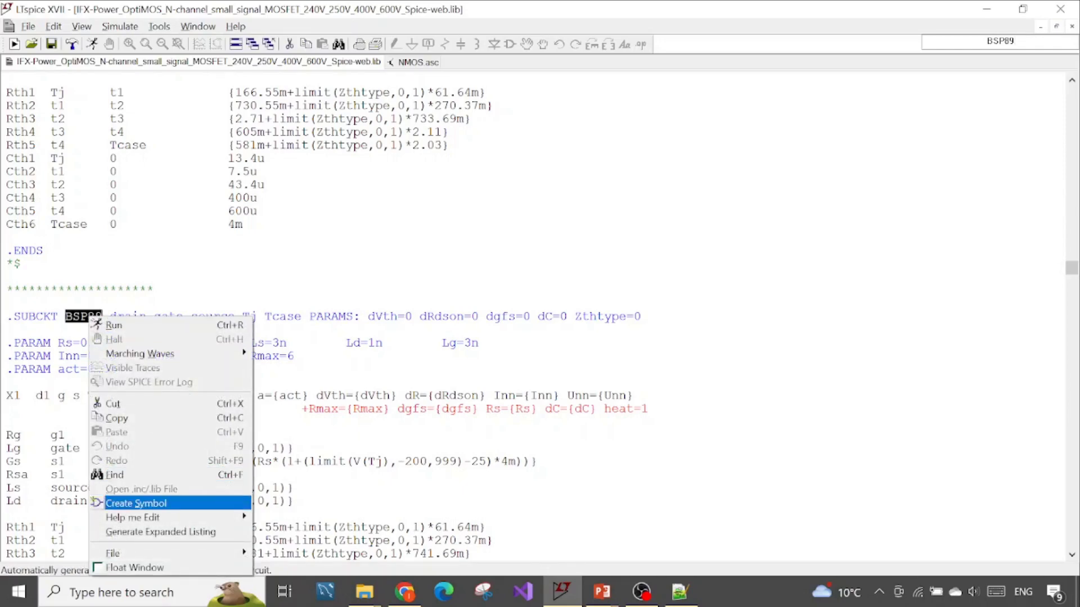
{"action": "left_click", "coordinate": [136, 503]}
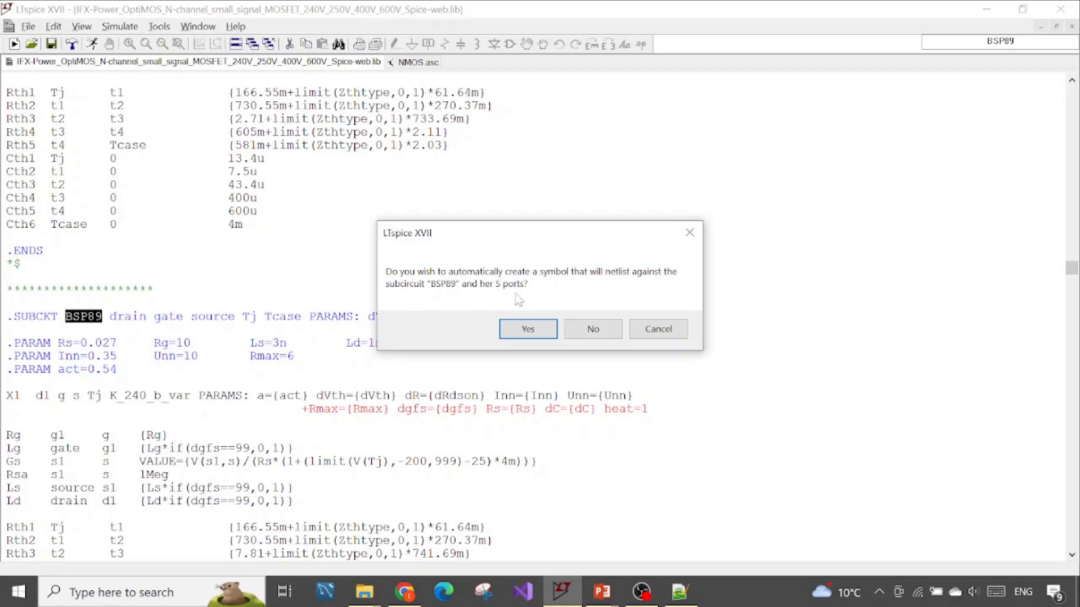
{"action": "left_click", "coordinate": [530, 330]}
{"action": "scroll", "coordinate": [546, 338], "scroll_direction": "up", "scroll_amount": 1}
{"action": "scroll", "coordinate": [551, 339], "scroll_direction": "down", "scroll_amount": 2}
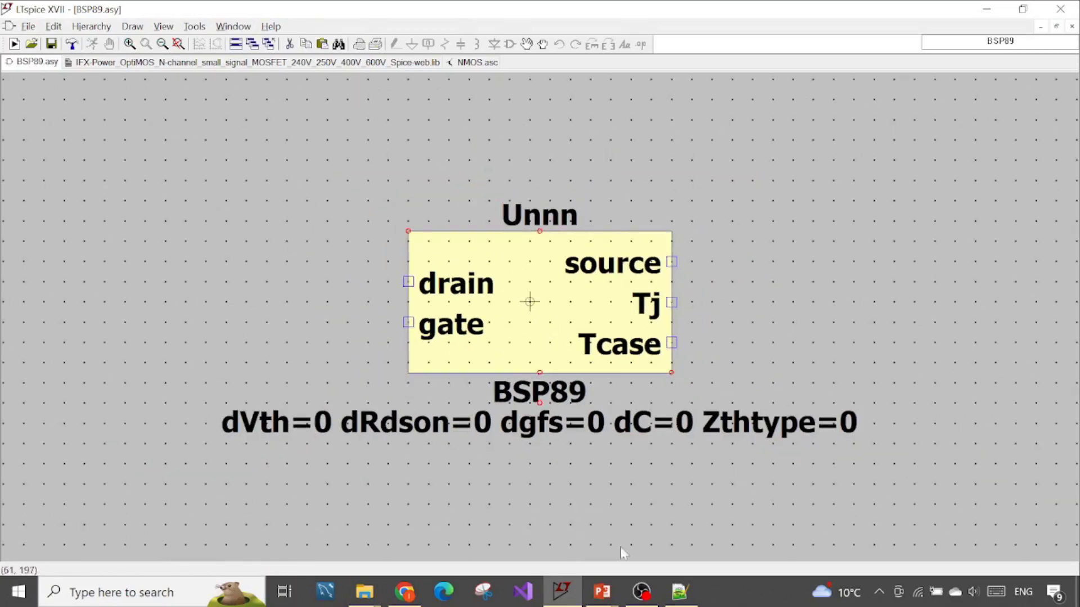
Close the BSP89 symbol and the Infineon library file to return to the NMOS schematic
{"action": "right_click", "coordinate": [39, 66]}
{"action": "left_click", "coordinate": [70, 94]}
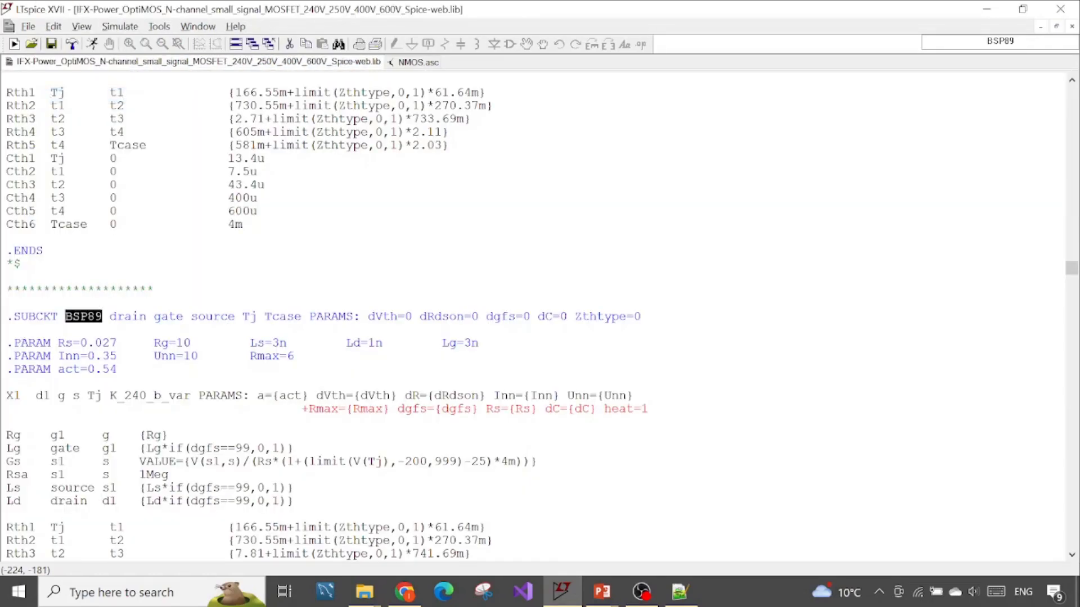
{"action": "right_click", "coordinate": [127, 69]}
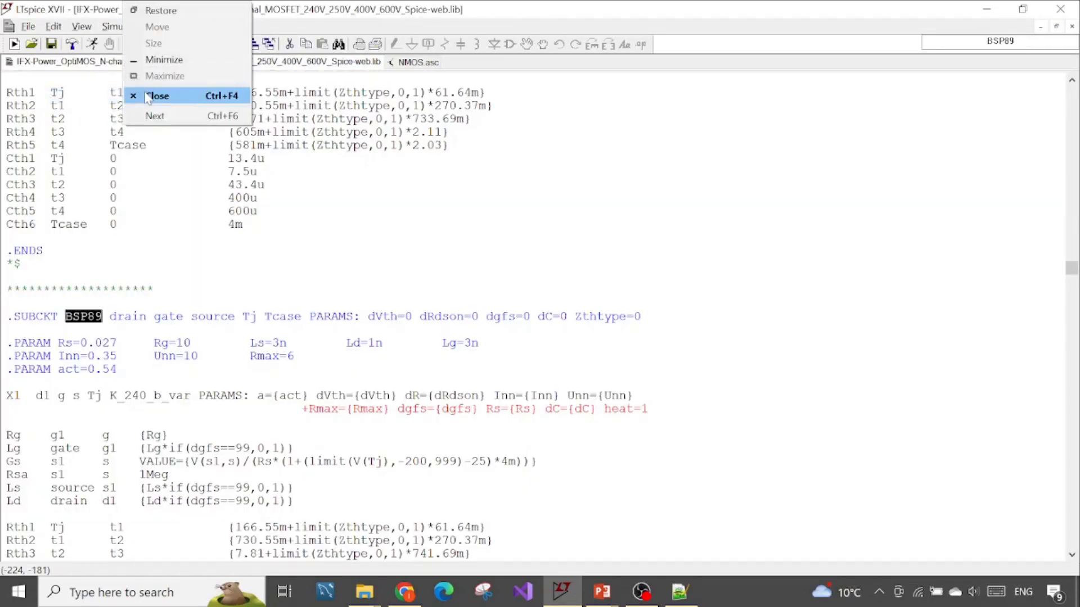
{"action": "left_click", "coordinate": [148, 97]}
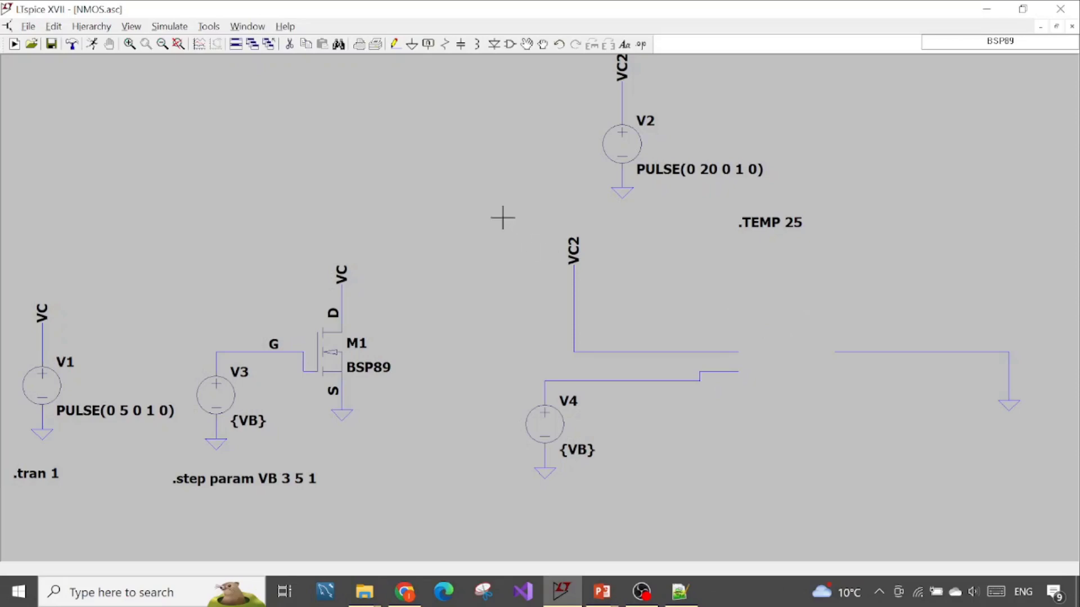
Place the BSP89 component from the AutoGenerated library so its drain and gate pins meet the VC2 and V4 wires
{"action": "right_click", "coordinate": [395, 136]}
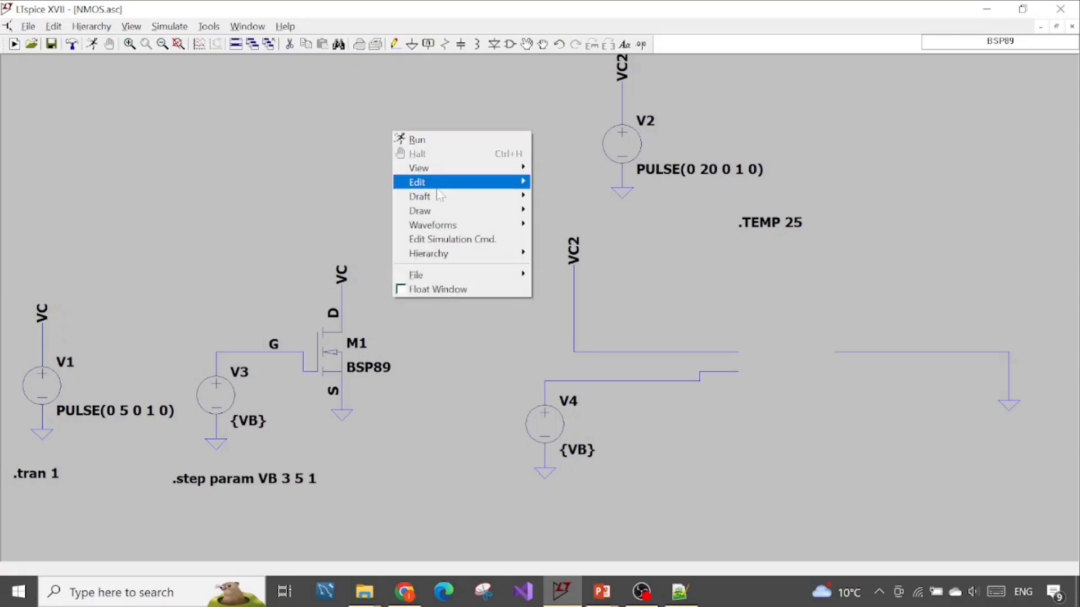
{"action": "mouse_move", "coordinate": [441, 196]}
{"action": "left_click", "coordinate": [569, 211]}
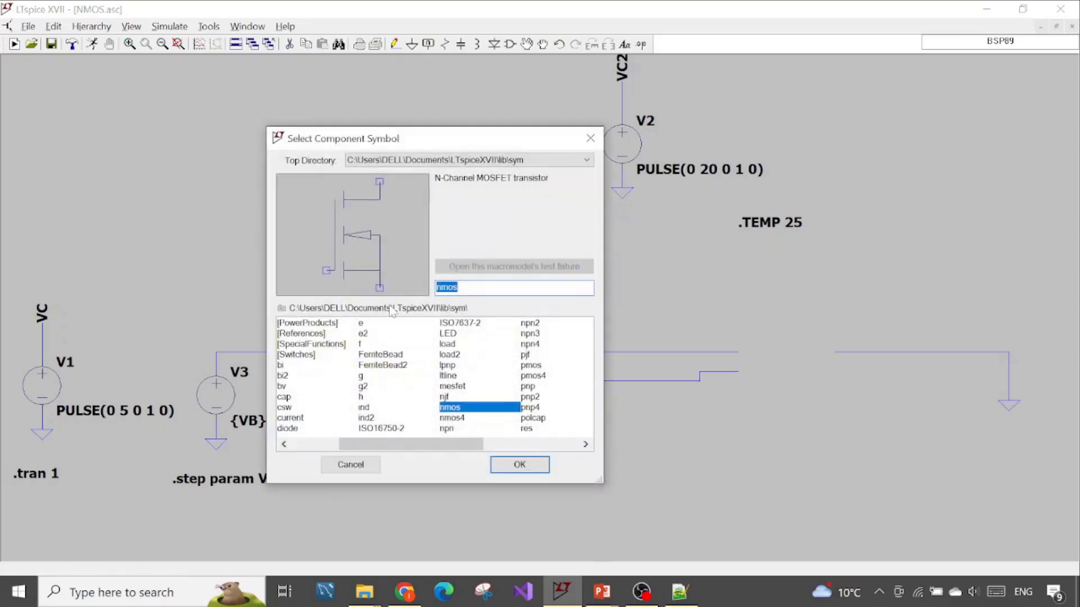
{"action": "left_click_drag", "start_coordinate": [411, 444], "coordinate": [362, 444]}
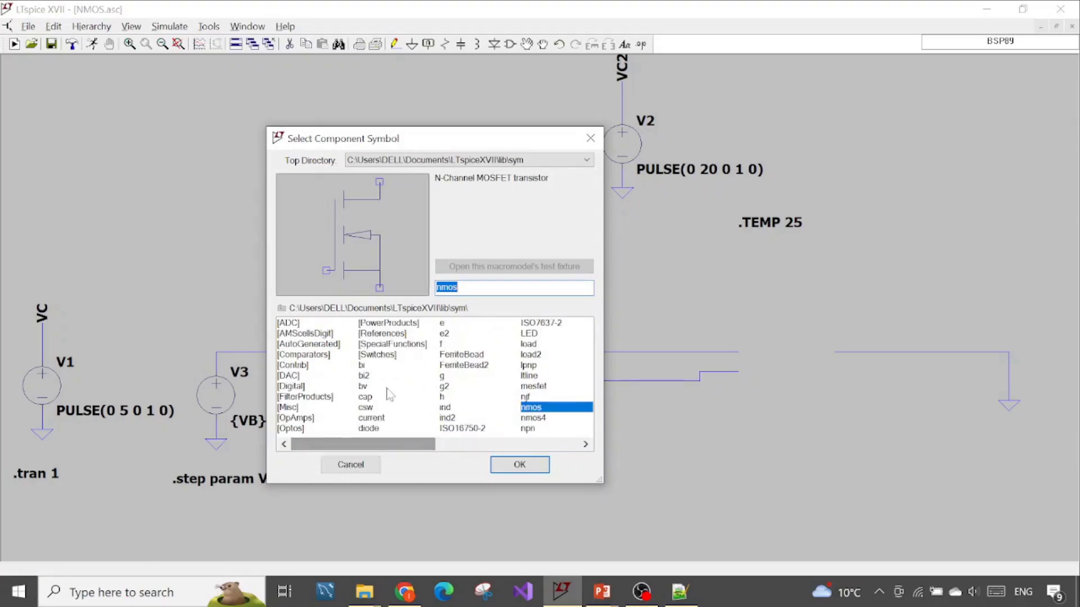
{"action": "double_click", "coordinate": [299, 346]}
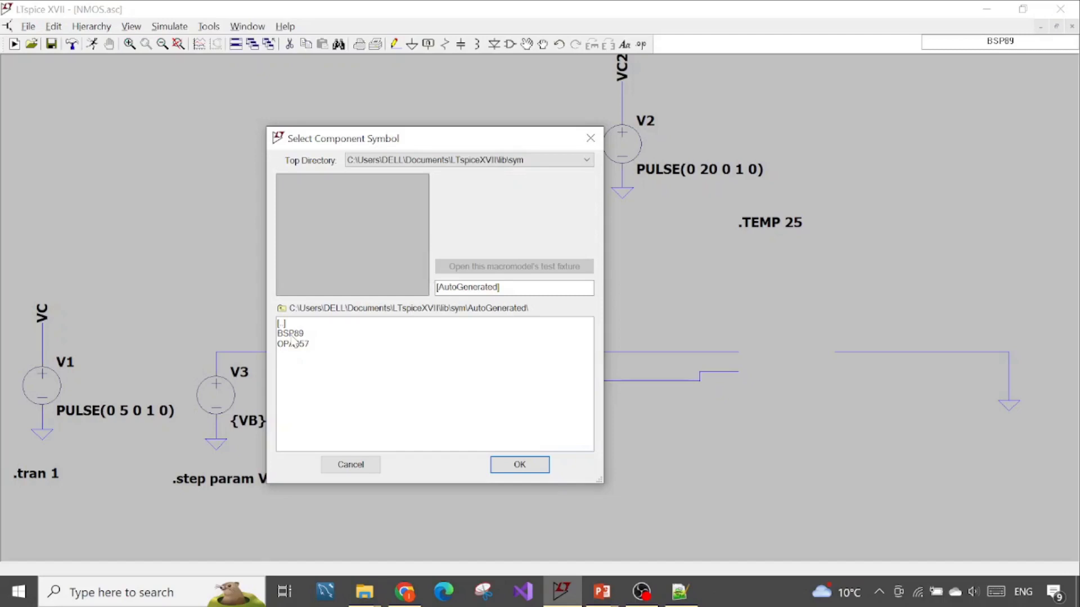
{"action": "double_click", "coordinate": [290, 334]}
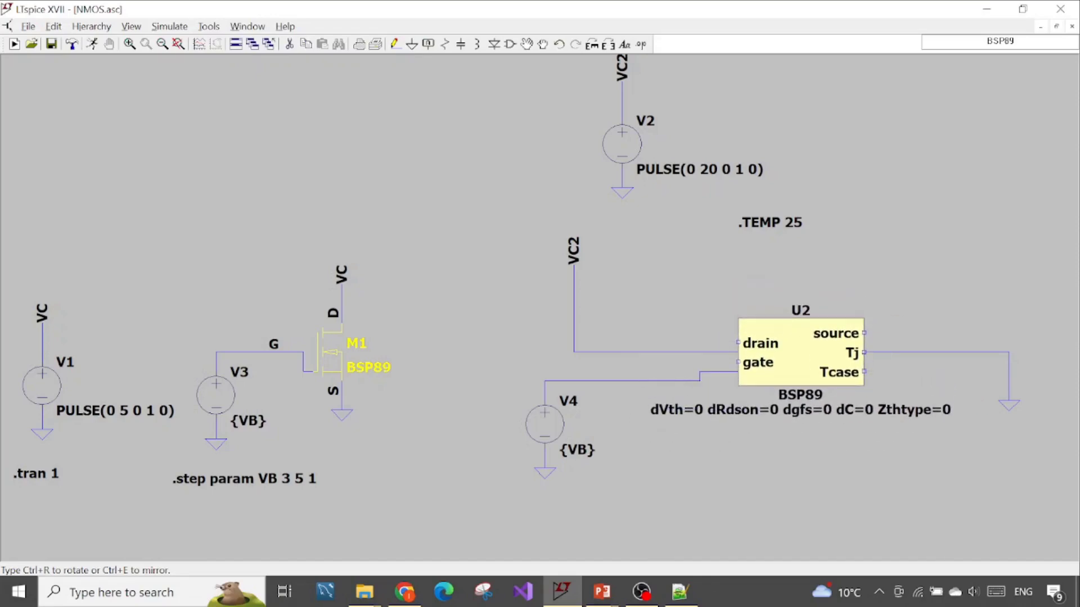
{"action": "left_click", "coordinate": [790, 346]}
{"action": "key", "text": "Escape"}
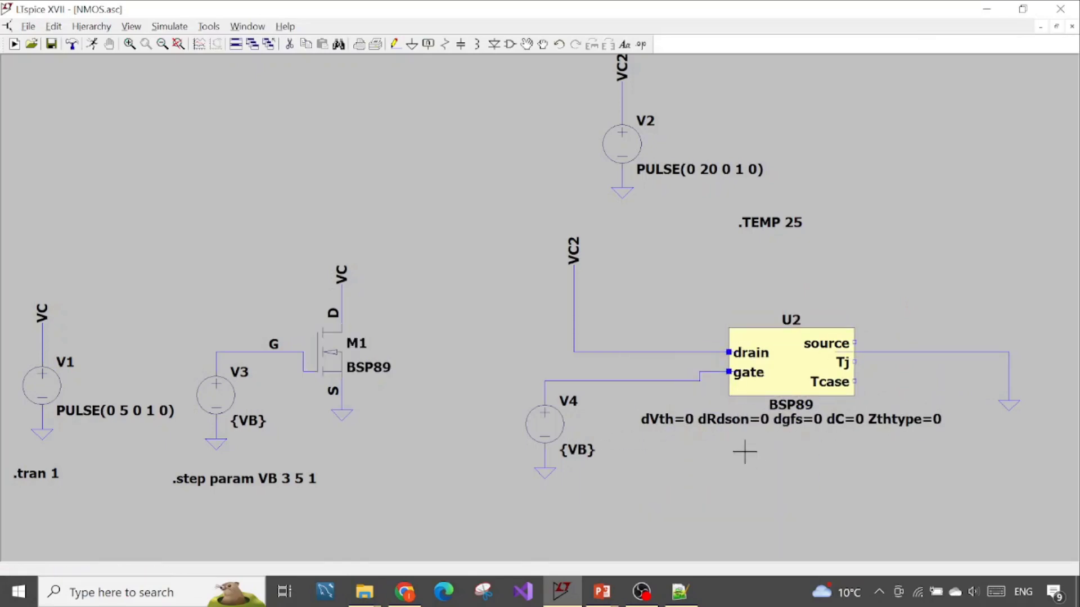
Delete the horizontal wire crossing U2's Tj side and wire the ground to U2's source pin instead
{"action": "left_click", "coordinate": [290, 44]}
{"action": "left_click", "coordinate": [891, 353]}
{"action": "key", "text": "F3"}
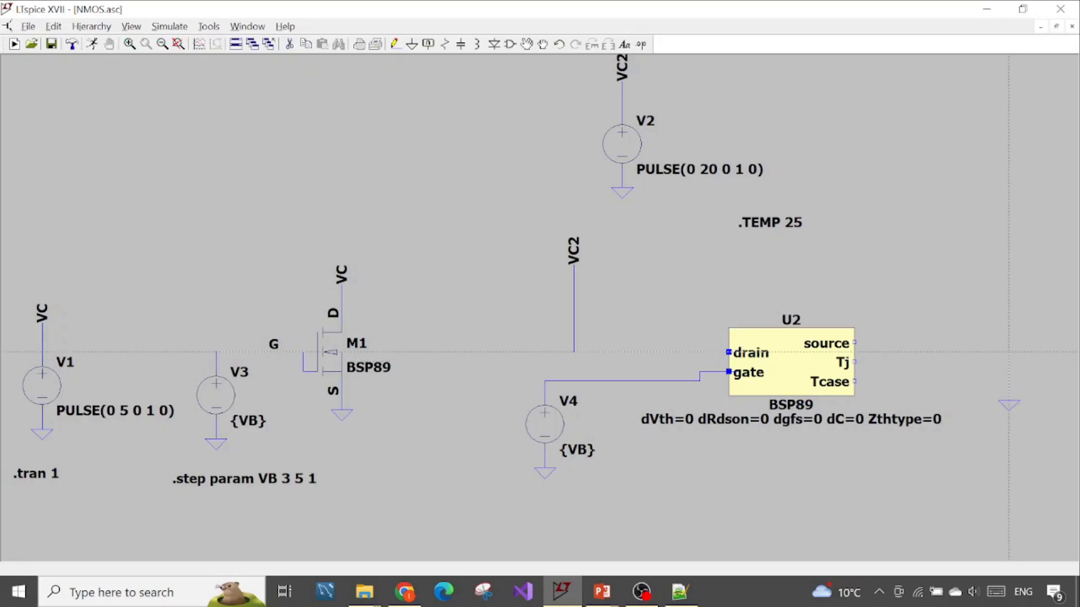
{"action": "left_click", "coordinate": [1008, 401]}
{"action": "left_click", "coordinate": [854, 342]}
{"action": "key", "text": "Escape"}
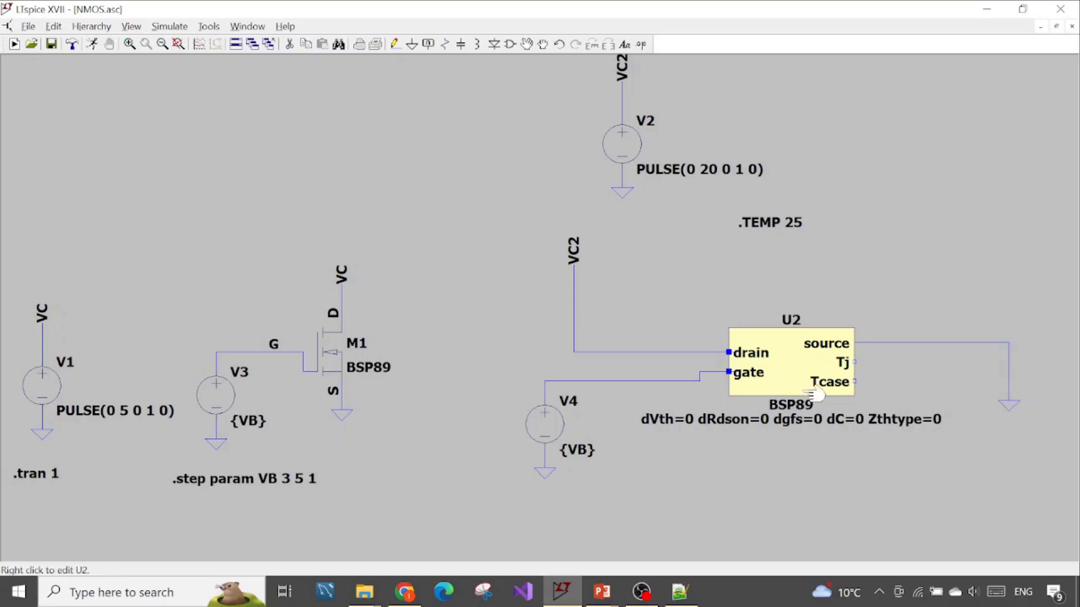
Run the simulation and plot the drain current of transistor M1
{"action": "left_click", "coordinate": [164, 27]}
{"action": "left_click", "coordinate": [166, 42]}
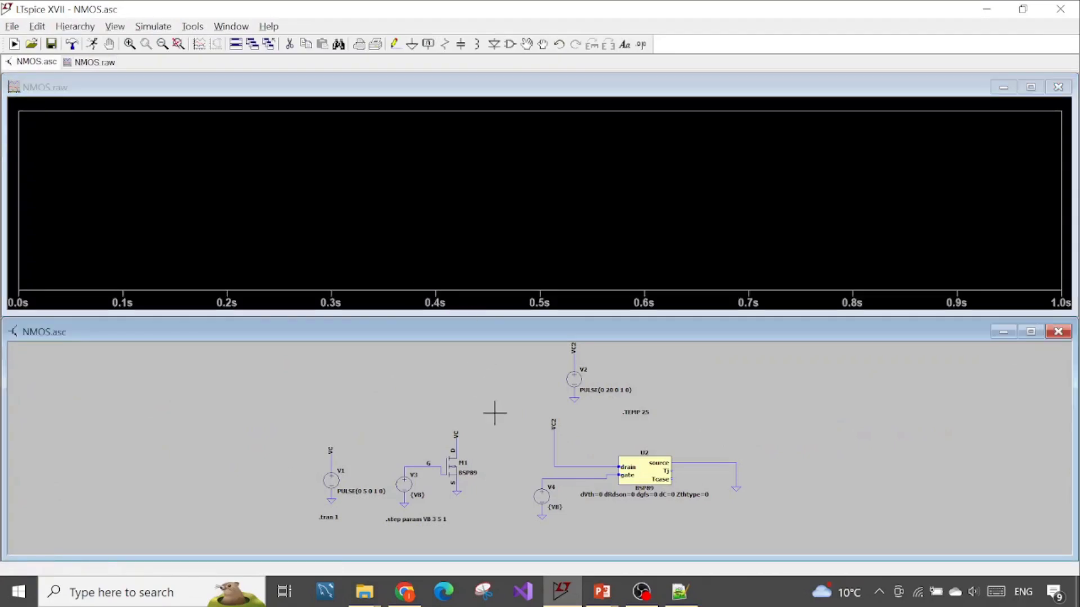
{"action": "left_click", "coordinate": [381, 220]}
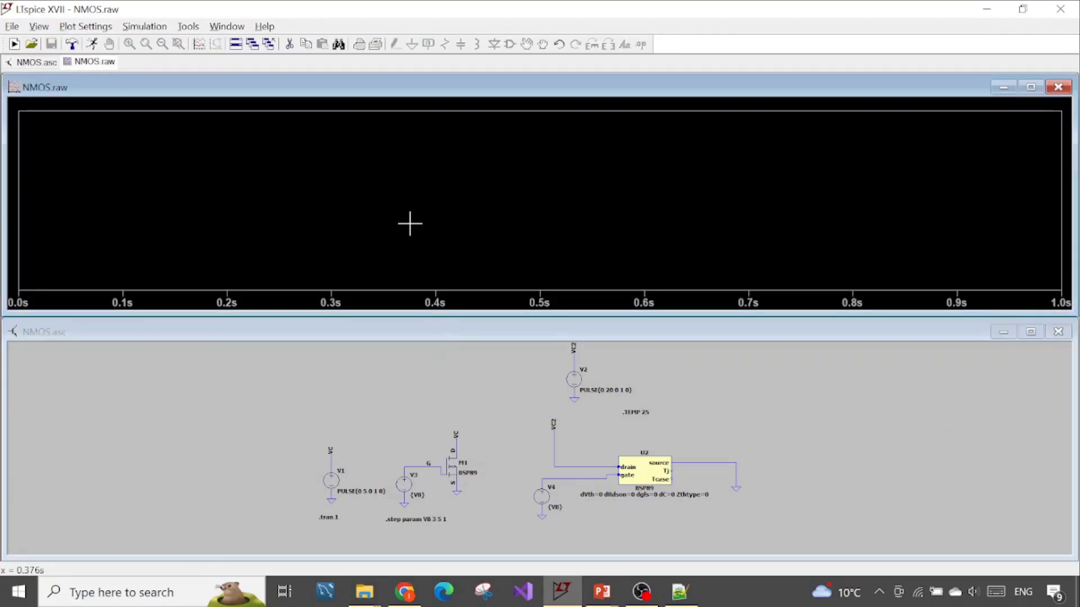
{"action": "scroll", "coordinate": [452, 449], "scroll_direction": "up", "scroll_amount": 5}
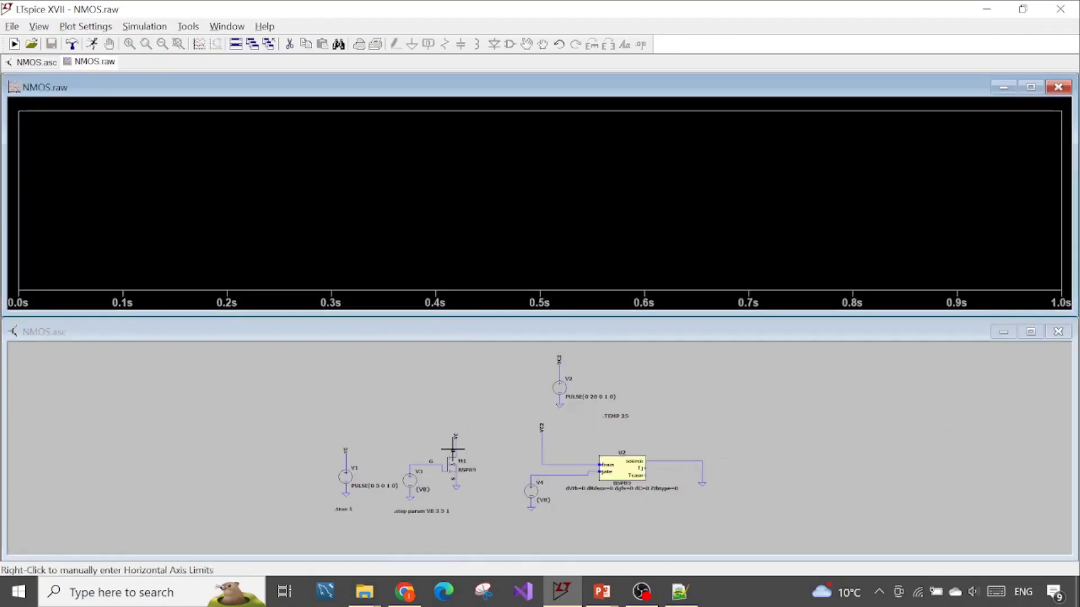
{"action": "scroll", "coordinate": [453, 450], "scroll_direction": "up", "scroll_amount": 2}
{"action": "left_click_drag", "start_coordinate": [380, 448], "coordinate": [461, 407]}
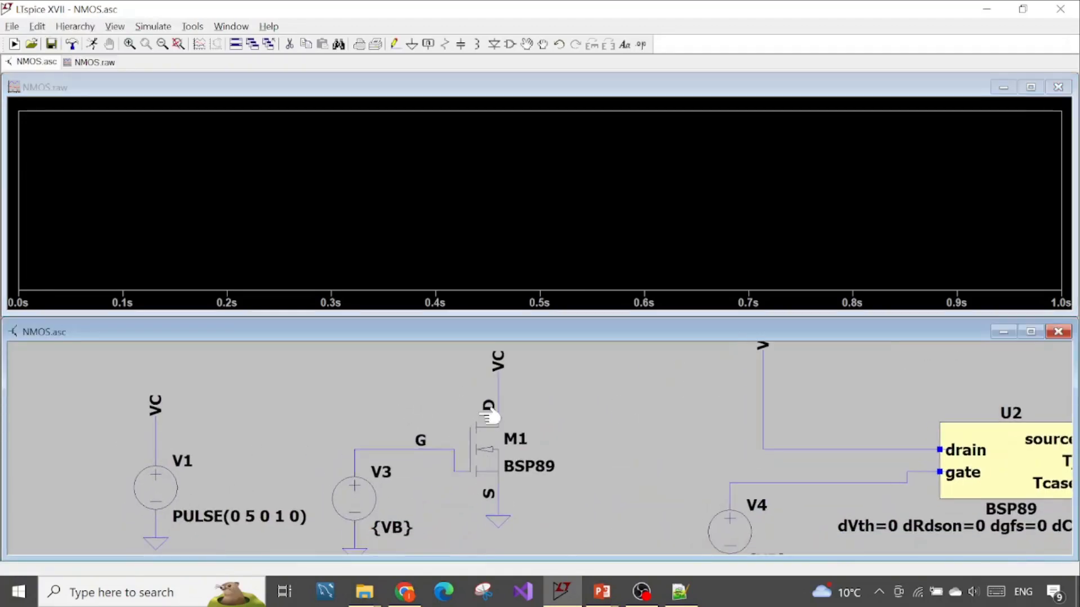
{"action": "left_click", "coordinate": [499, 416]}
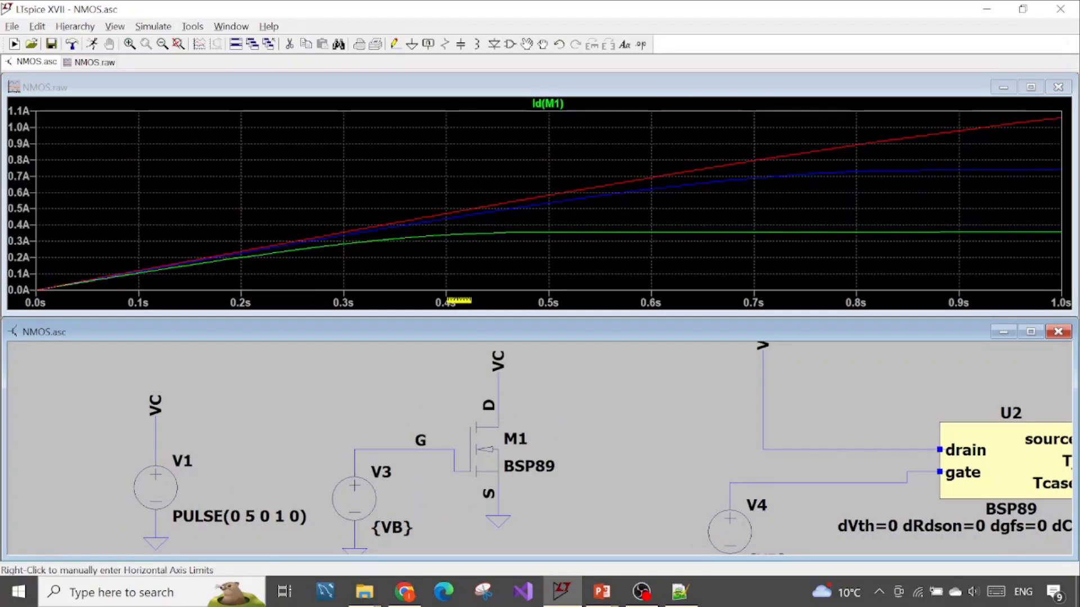
Set the plotted quantity of the waveform's horizontal axis to V(d)
{"action": "left_click", "coordinate": [458, 300]}
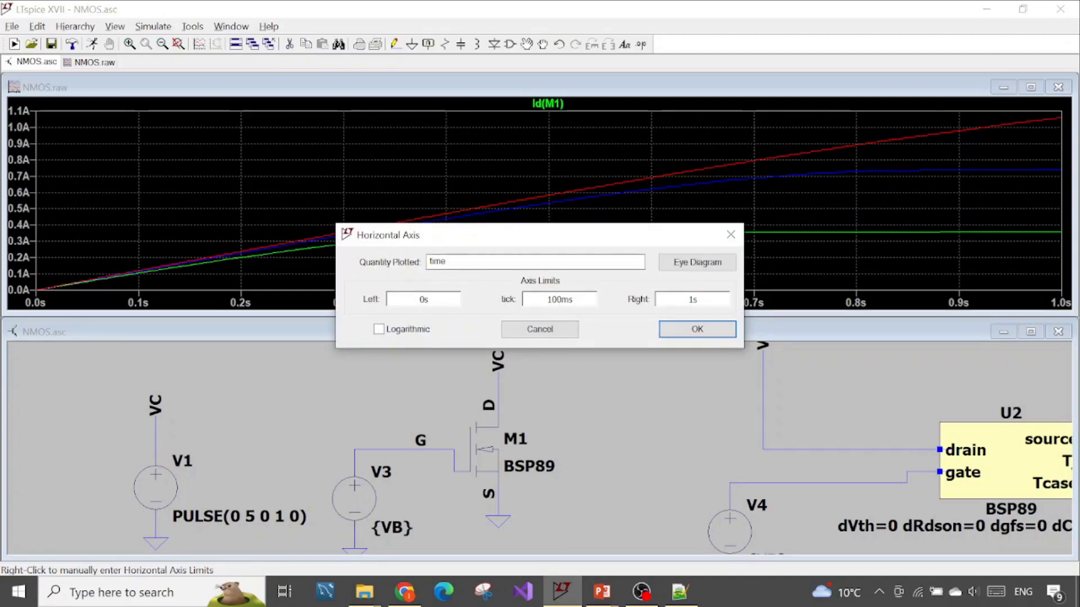
{"action": "type", "text": "V(d"}
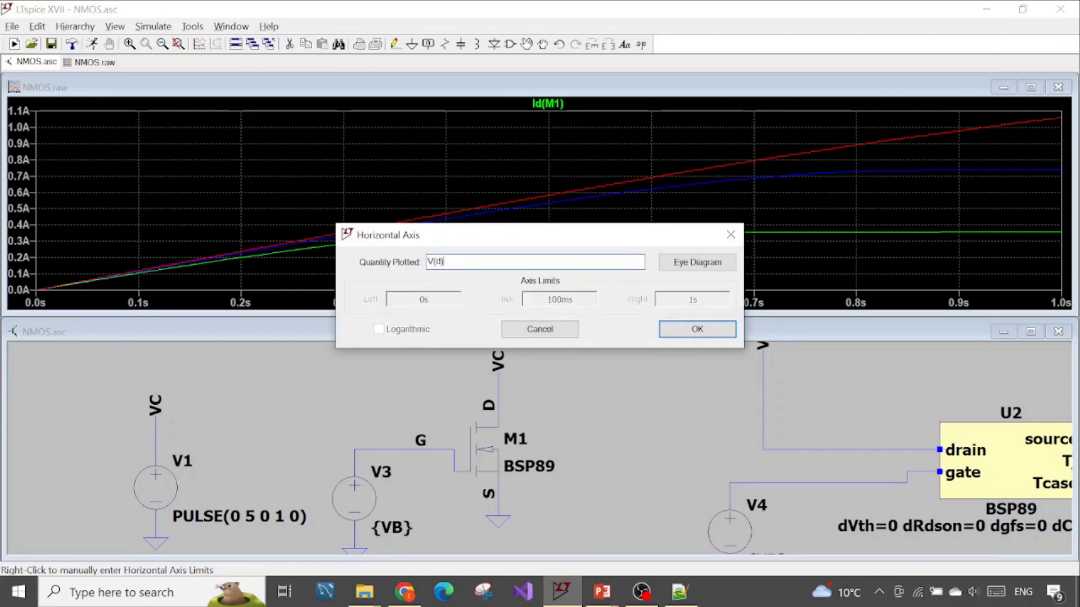
{"action": "key", "text": "Return"}
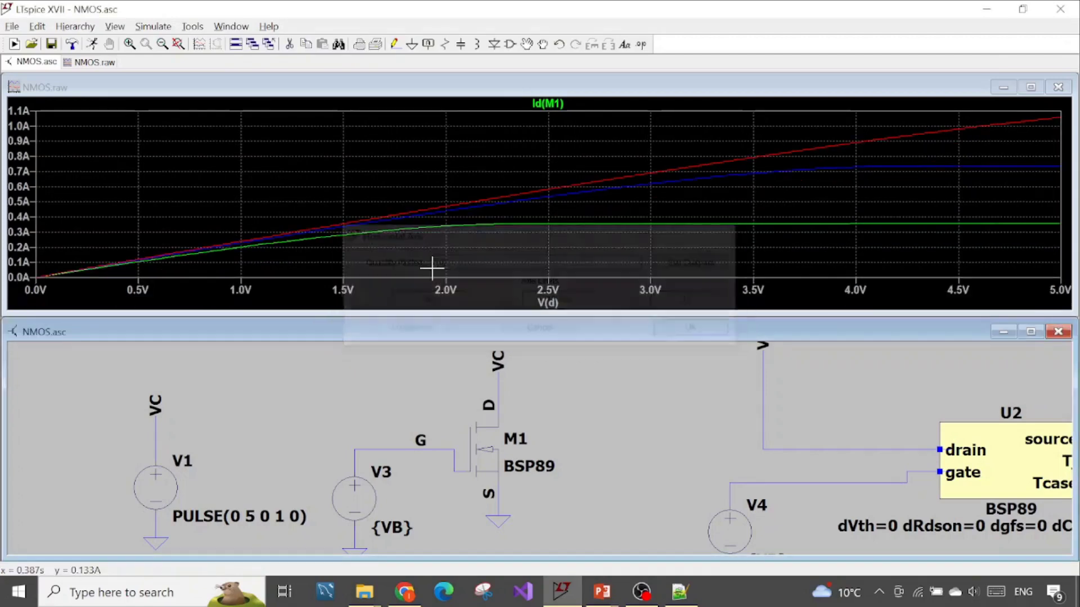
Add a second plot pane to the waveform and plot the current into U2's drain pin in it
{"action": "right_click", "coordinate": [402, 155]}
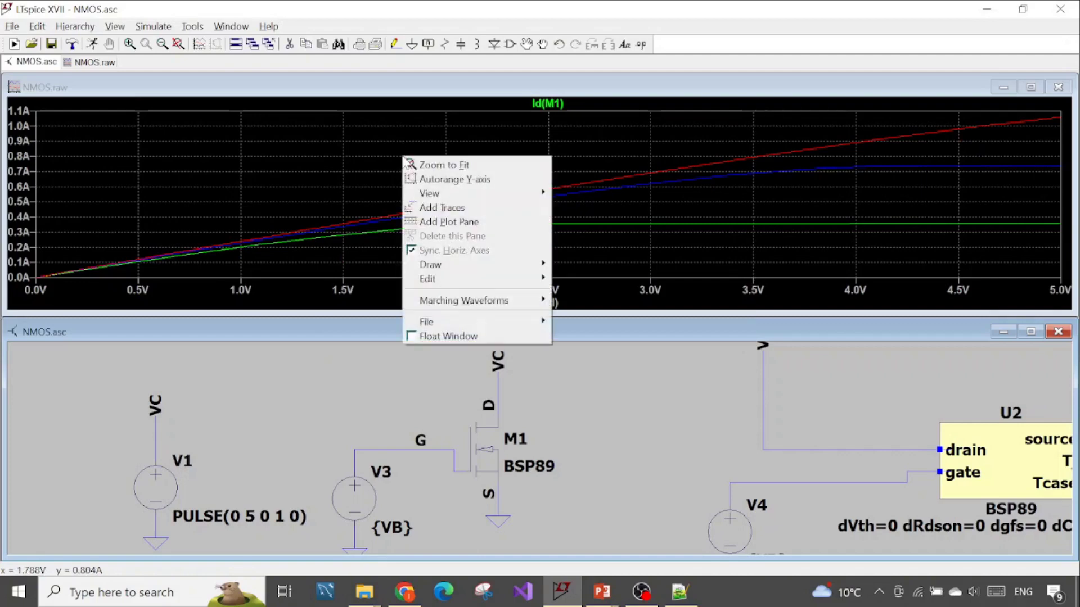
{"action": "left_click", "coordinate": [449, 222]}
{"action": "left_click", "coordinate": [759, 176]}
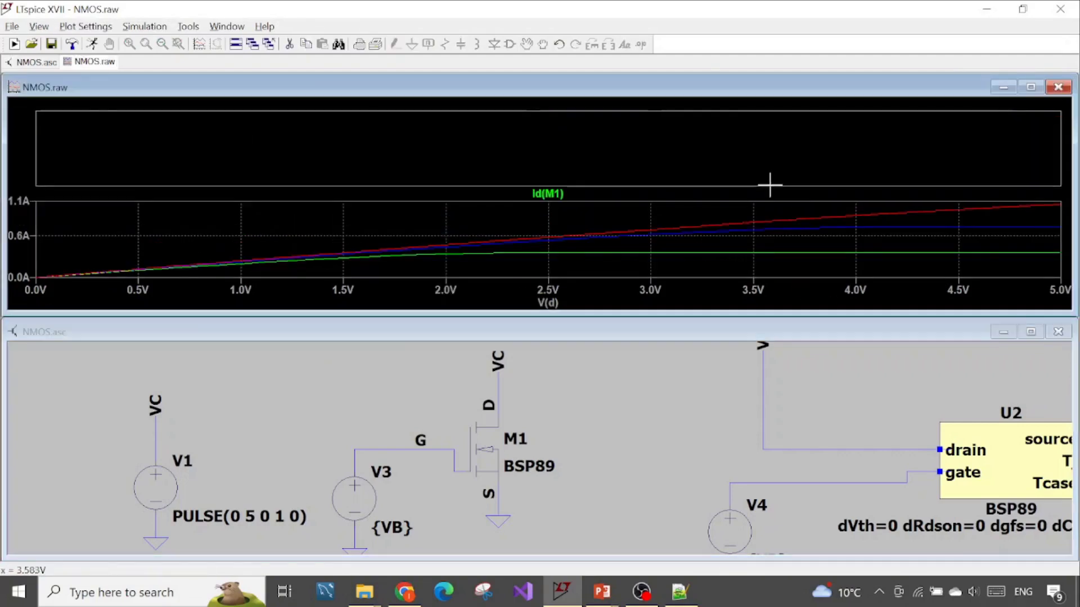
{"action": "scroll", "coordinate": [768, 448], "scroll_direction": "down", "scroll_amount": 2}
{"action": "scroll", "coordinate": [769, 452], "scroll_direction": "down", "scroll_amount": 1}
{"action": "left_click_drag", "start_coordinate": [766, 446], "coordinate": [576, 426]}
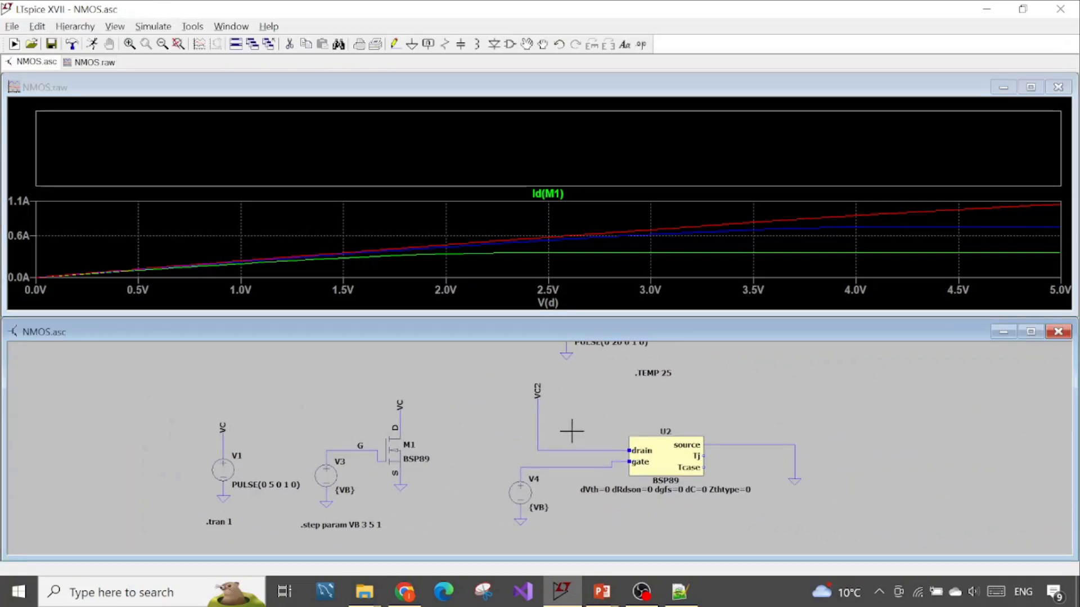
{"action": "scroll", "coordinate": [585, 436], "scroll_direction": "up", "scroll_amount": 2}
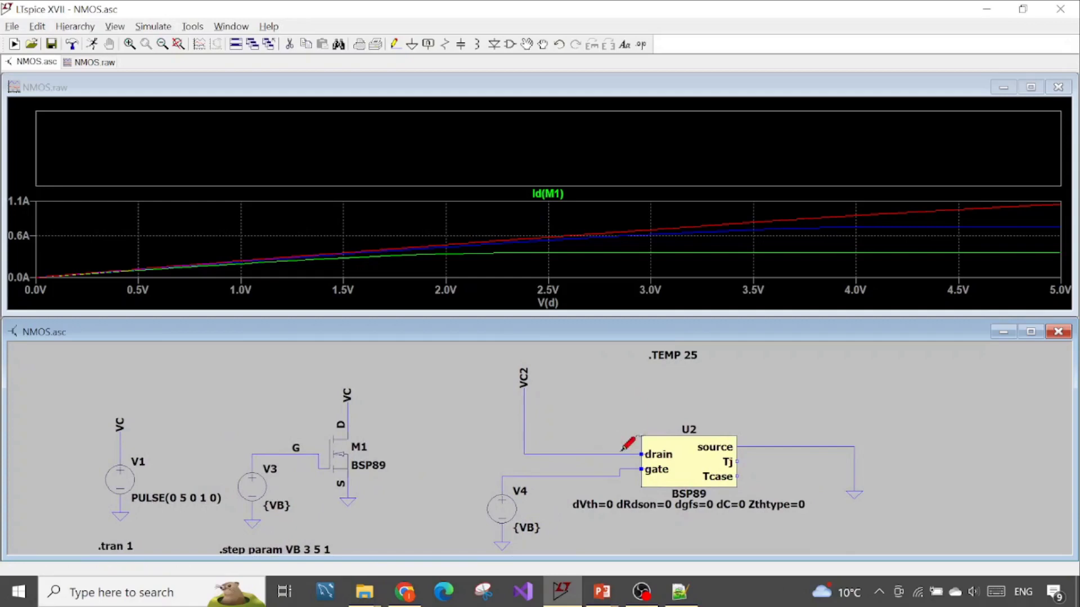
{"action": "left_click", "coordinate": [646, 455]}
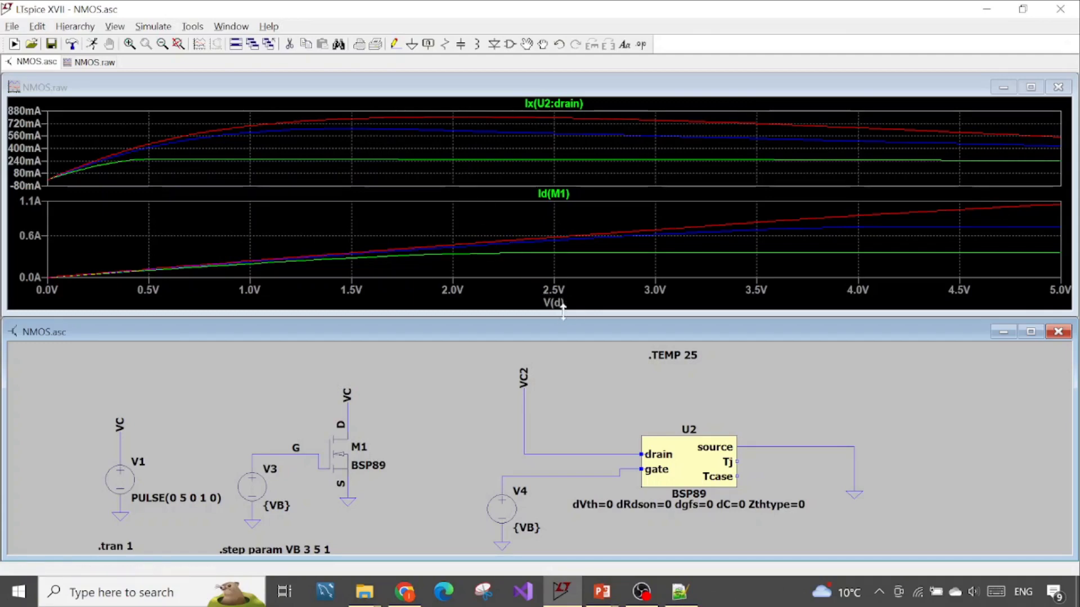
Examine the V2 source, its VC2 label and the wiring of the M1 and U2 circuits in the schematic
{"action": "scroll", "coordinate": [565, 484], "scroll_direction": "down", "scroll_amount": 4}
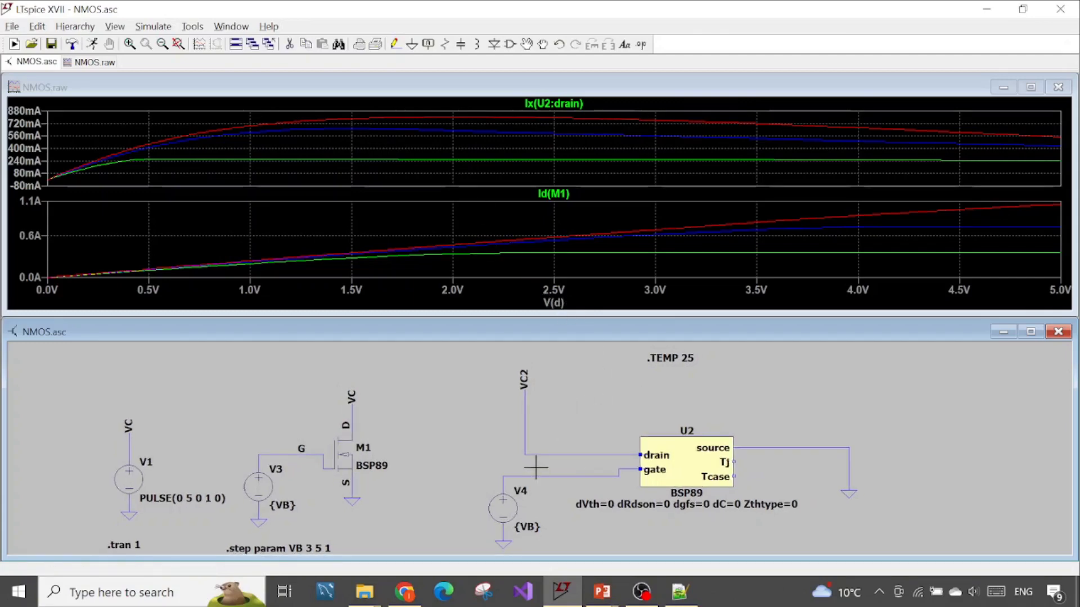
{"action": "scroll", "coordinate": [540, 445], "scroll_direction": "down", "scroll_amount": 1}
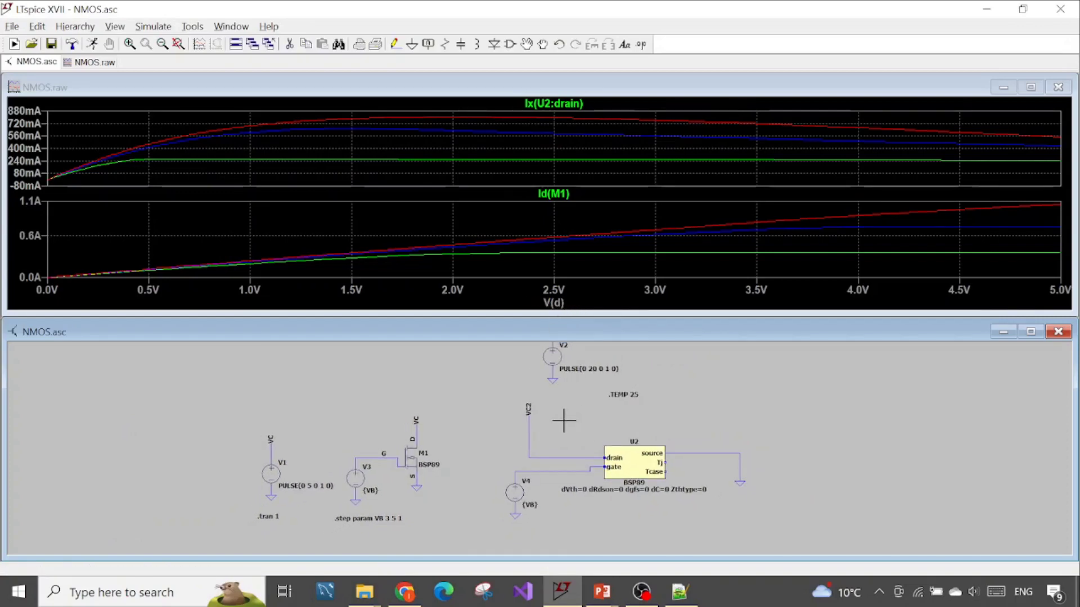
{"action": "scroll", "coordinate": [546, 424], "scroll_direction": "down", "scroll_amount": 2}
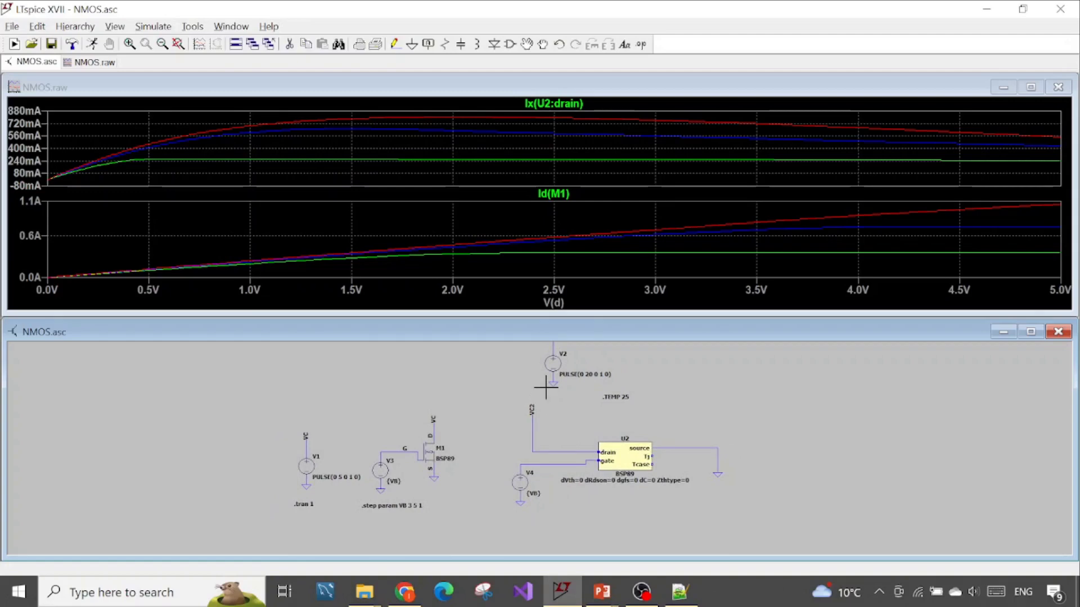
{"action": "scroll", "coordinate": [544, 390], "scroll_direction": "up", "scroll_amount": 3}
{"action": "scroll", "coordinate": [518, 422], "scroll_direction": "up", "scroll_amount": 3}
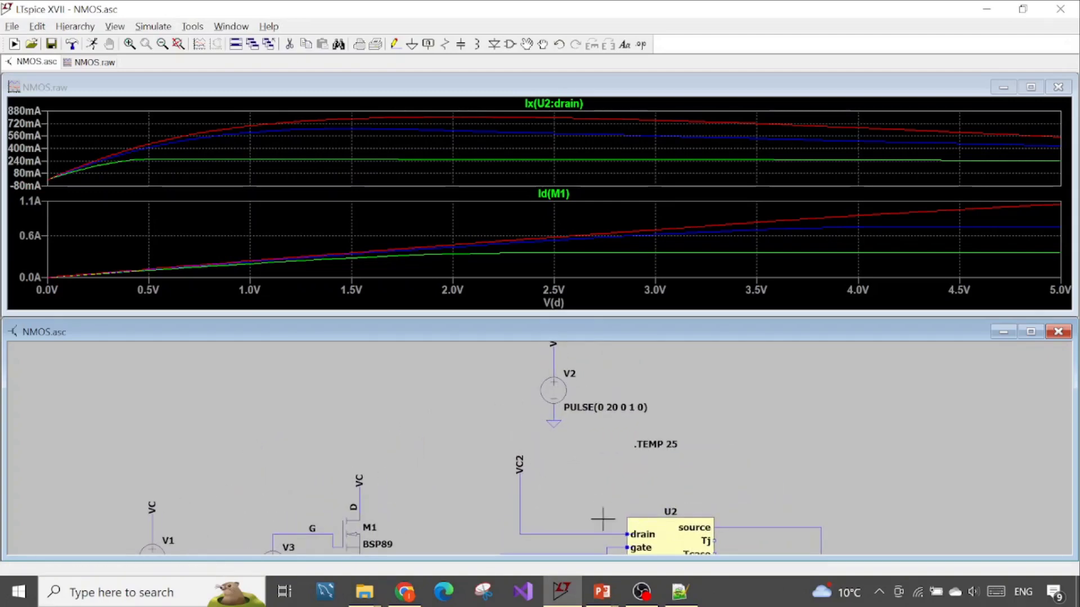
{"action": "left_click_drag", "start_coordinate": [513, 422], "coordinate": [522, 454]}
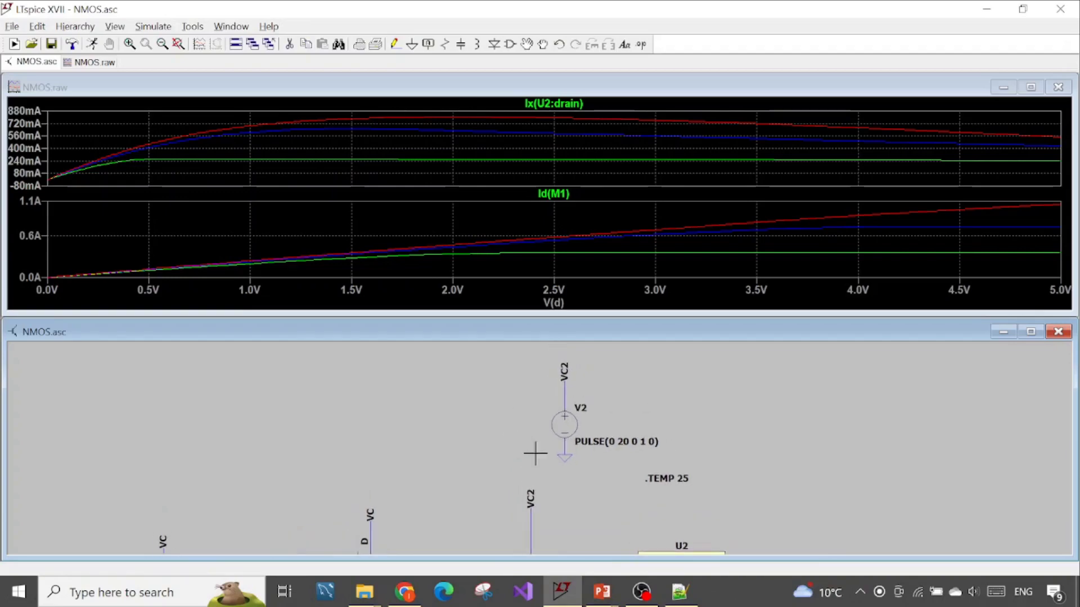
{"action": "left_click_drag", "start_coordinate": [440, 482], "coordinate": [560, 355]}
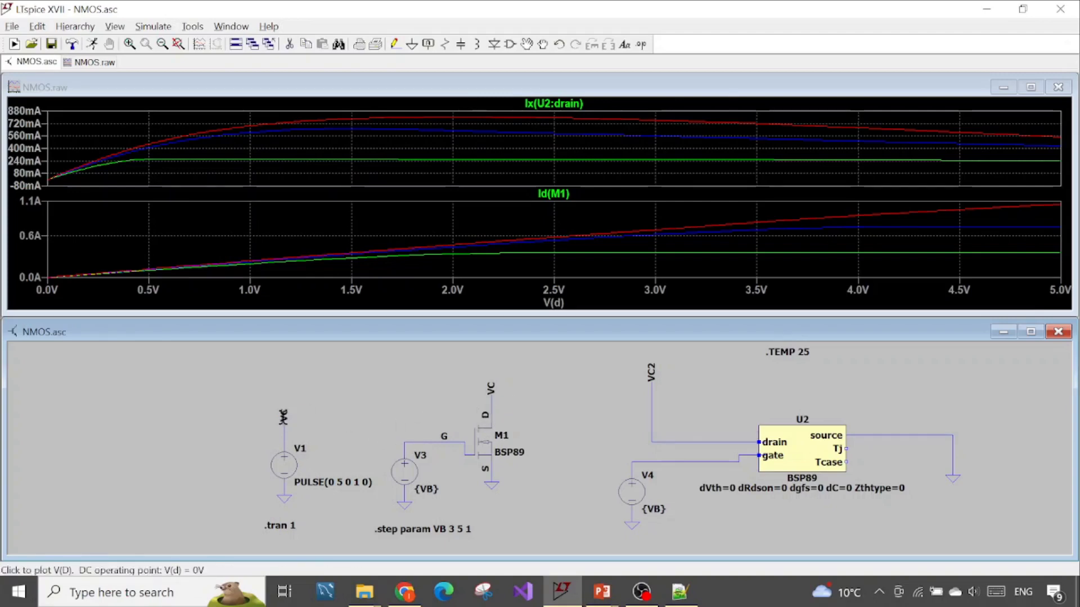
{"action": "left_click_drag", "start_coordinate": [624, 388], "coordinate": [559, 432]}
{"action": "scroll", "coordinate": [559, 432], "scroll_direction": "down", "scroll_amount": 3}
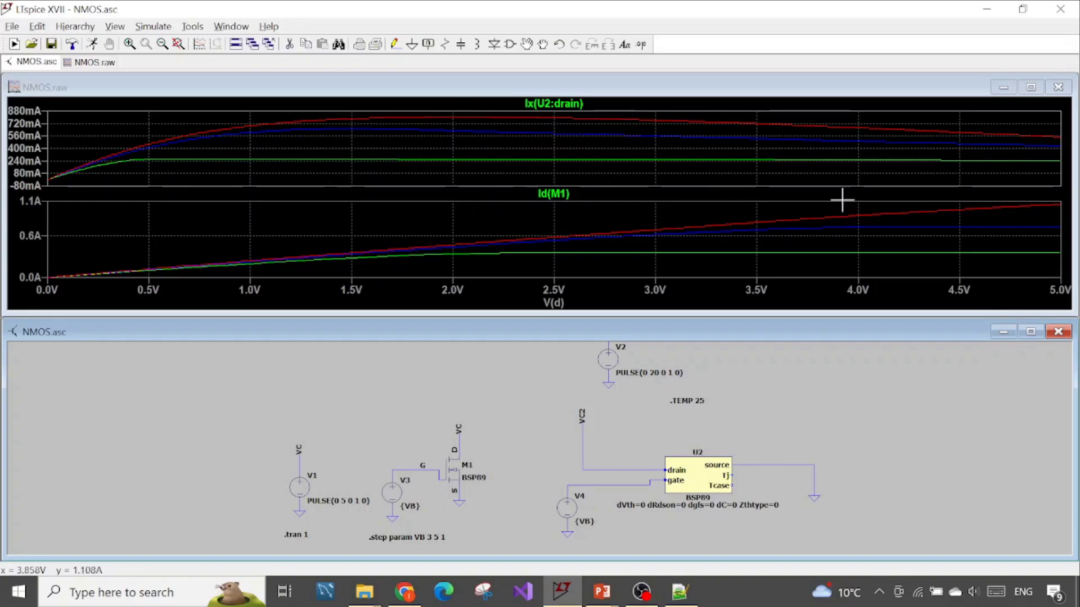
Narrow the waveform window to about half width and arrange the reduced LTspice window beside Chrome's Infineon BSP89 page
{"action": "left_click_drag", "start_coordinate": [1071, 216], "coordinate": [491, 256]}
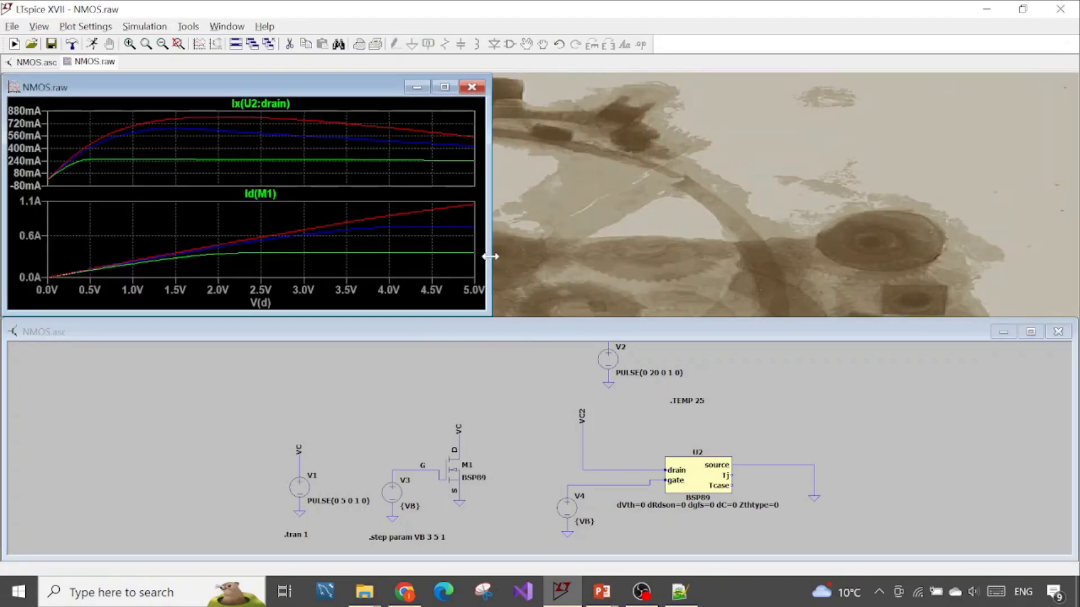
{"action": "left_click", "coordinate": [1022, 9]}
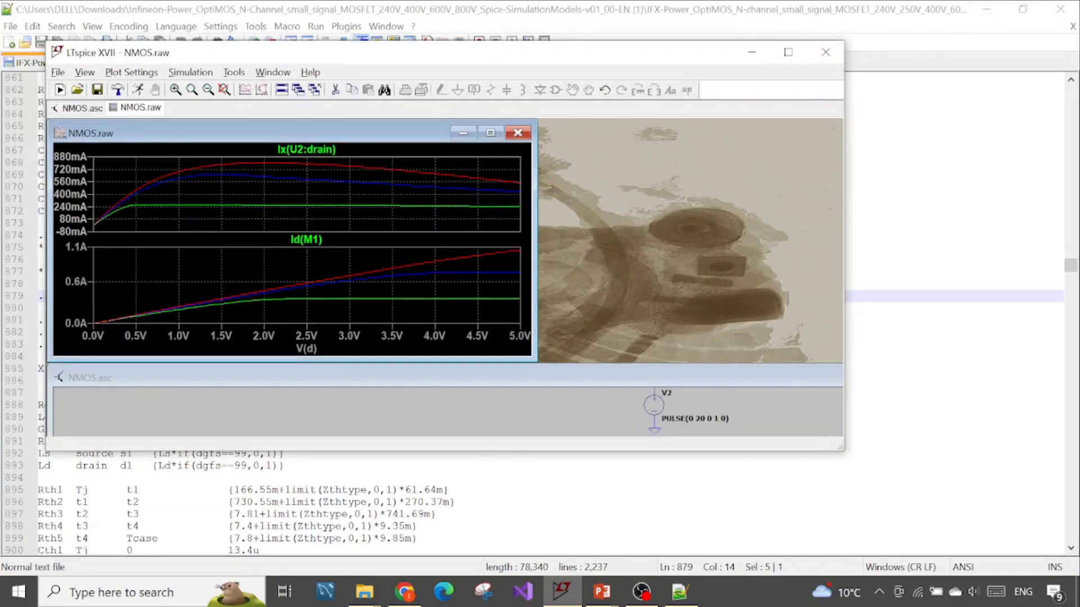
{"action": "left_click", "coordinate": [404, 592]}
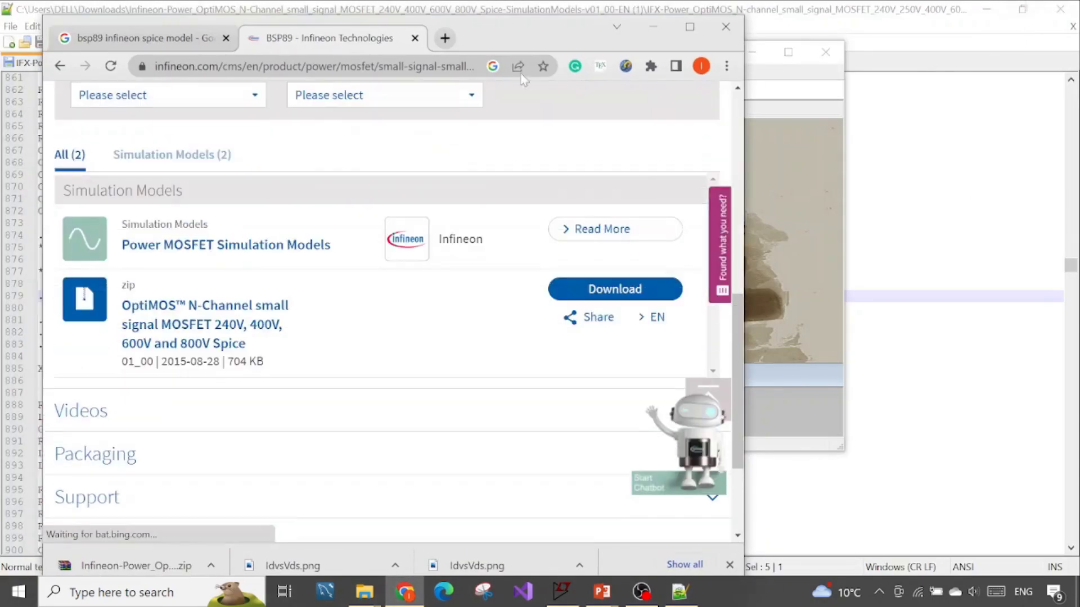
{"action": "left_click_drag", "start_coordinate": [504, 44], "coordinate": [808, 41]}
{"action": "left_click_drag", "start_coordinate": [273, 61], "coordinate": [234, 59]}
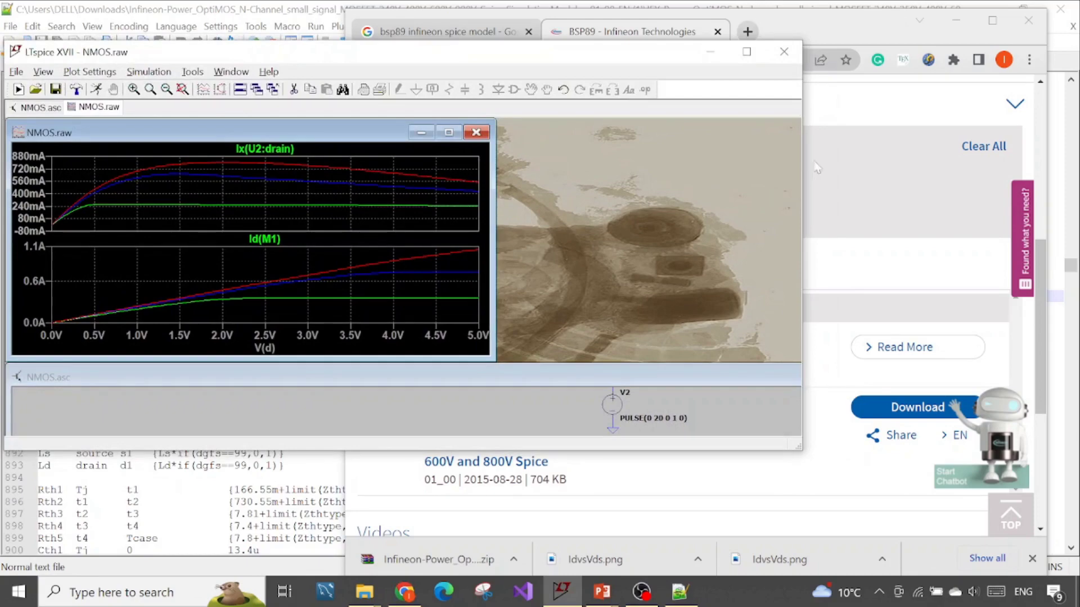
{"action": "left_click_drag", "start_coordinate": [803, 165], "coordinate": [521, 169]}
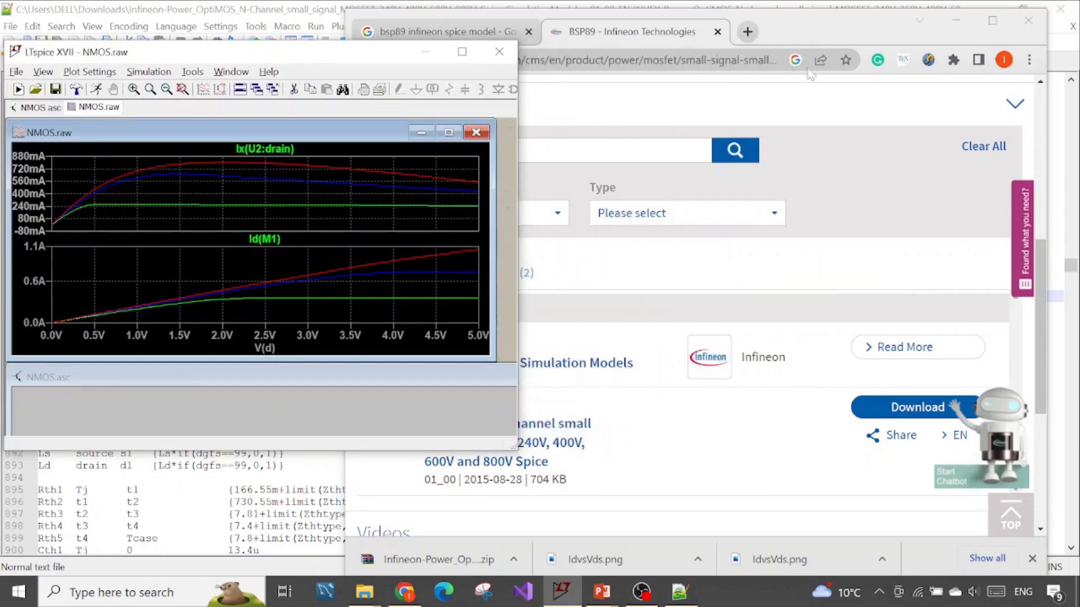
{"action": "left_click", "coordinate": [831, 35]}
{"action": "left_click_drag", "start_coordinate": [831, 35], "coordinate": [888, 32]}
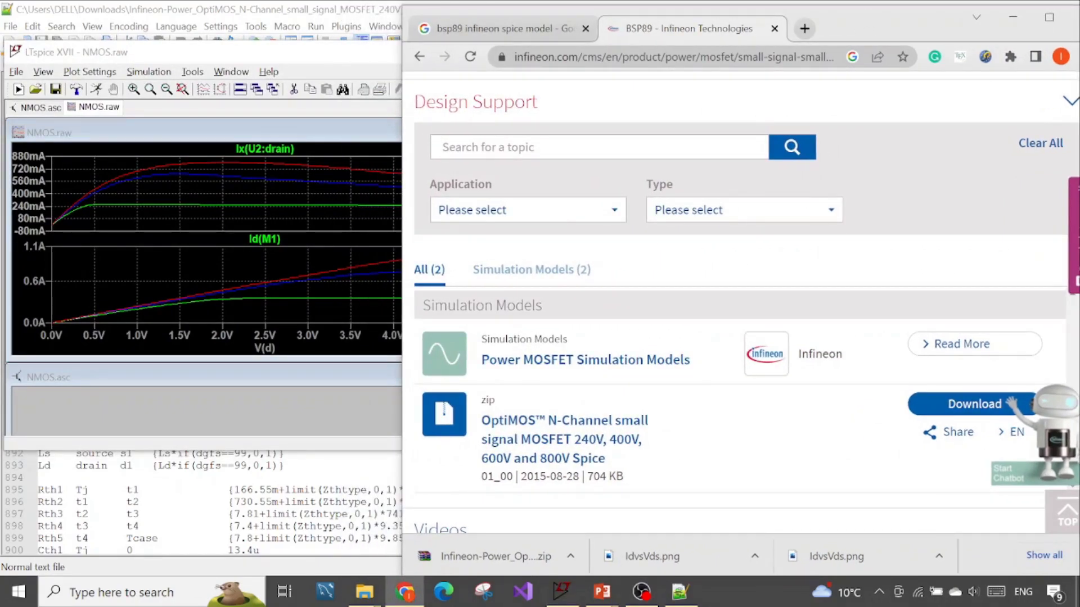
Try to expand the Documents section of the BSP89 product page in the reduced browser window
{"action": "scroll", "coordinate": [526, 186], "scroll_direction": "up", "scroll_amount": 6}
{"action": "scroll", "coordinate": [467, 338], "scroll_direction": "down", "scroll_amount": 3}
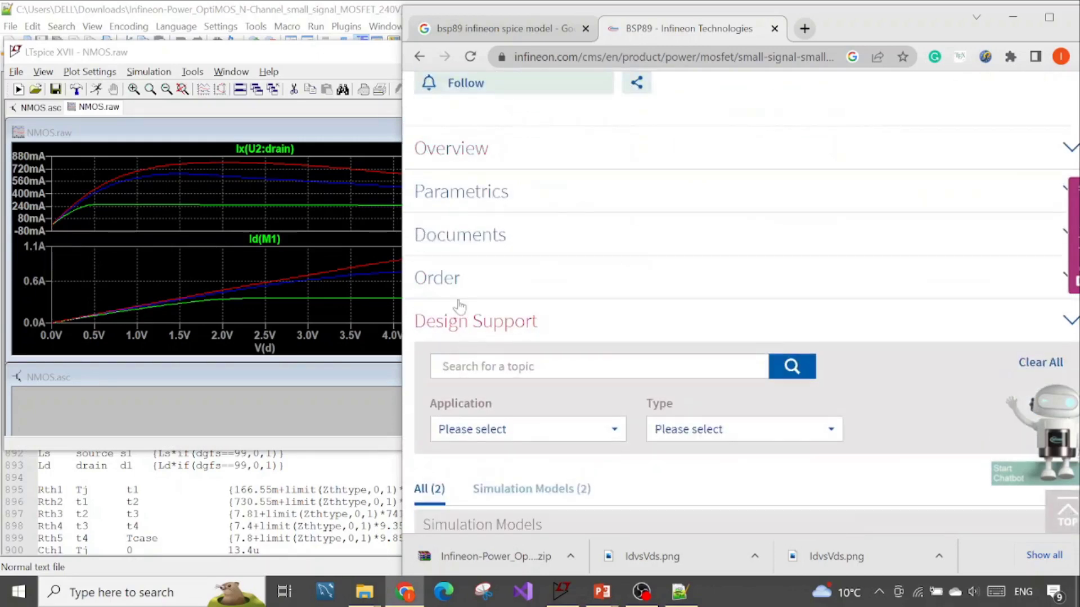
{"action": "left_click", "coordinate": [460, 248]}
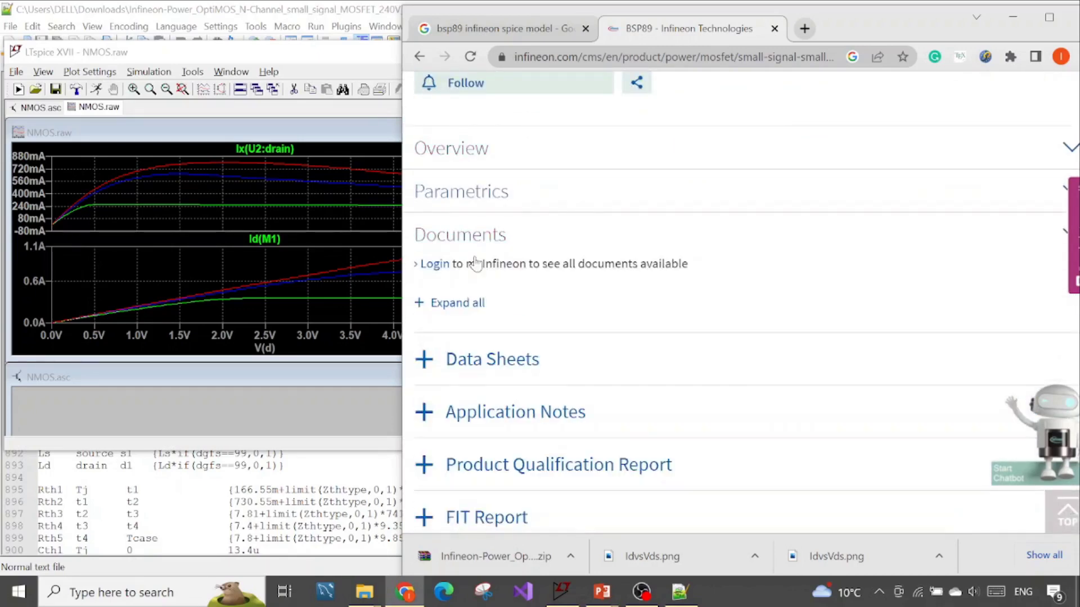
{"action": "left_click", "coordinate": [475, 239]}
{"action": "scroll", "coordinate": [489, 225], "scroll_direction": "down", "scroll_amount": 3}
{"action": "scroll", "coordinate": [490, 208], "scroll_direction": "up", "scroll_amount": 2}
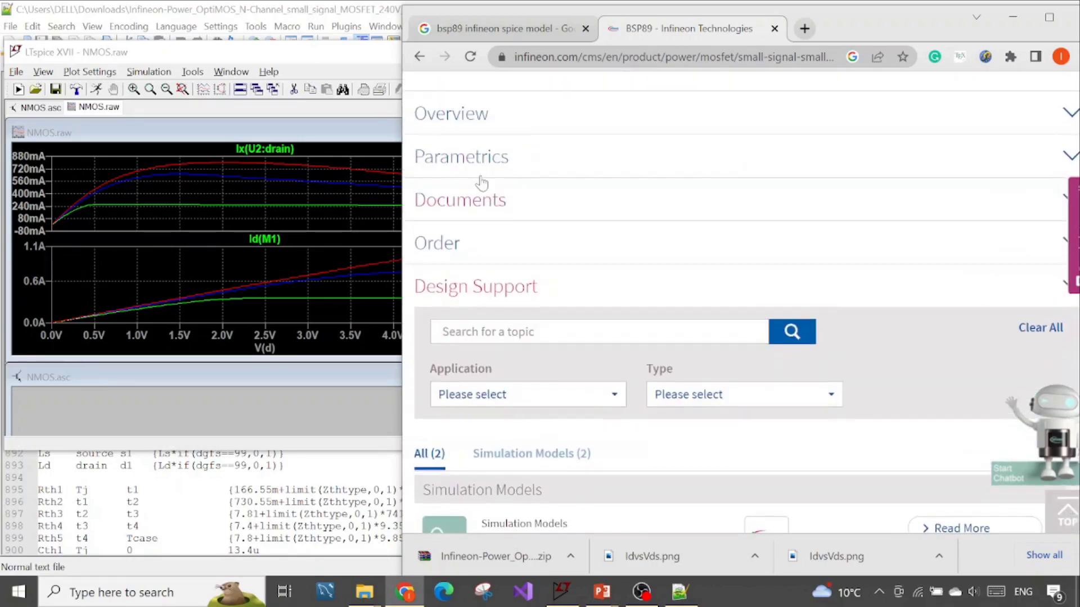
{"action": "left_click", "coordinate": [471, 208]}
{"action": "left_click", "coordinate": [471, 208]}
{"action": "scroll", "coordinate": [471, 253], "scroll_direction": "down", "scroll_amount": 3}
{"action": "scroll", "coordinate": [472, 337], "scroll_direction": "up", "scroll_amount": 6}
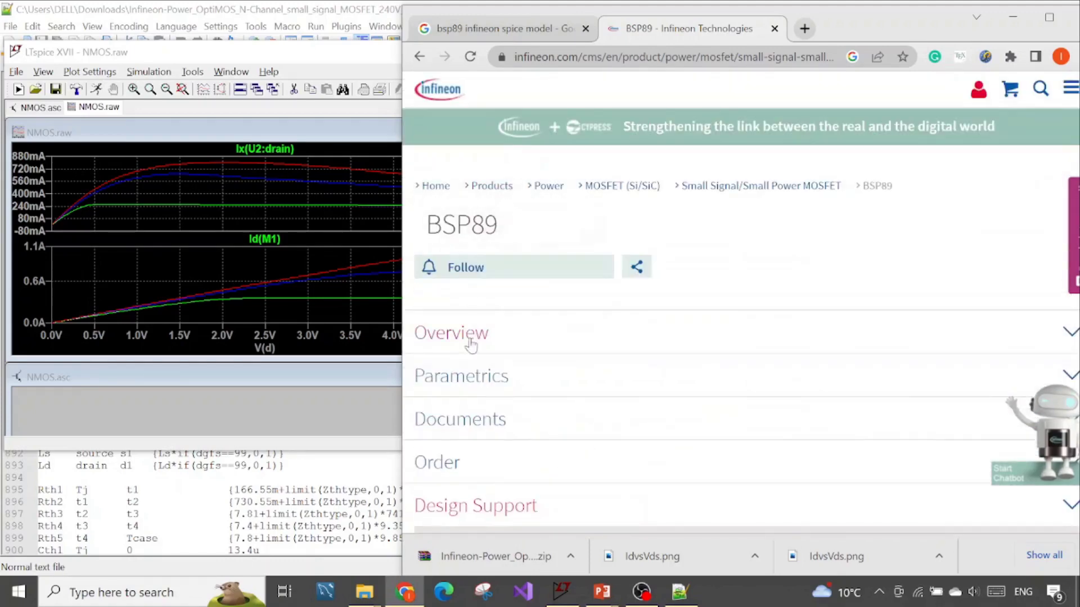
{"action": "left_click", "coordinate": [457, 423]}
{"action": "left_click", "coordinate": [457, 423]}
{"action": "scroll", "coordinate": [952, 229], "scroll_direction": "down", "scroll_amount": 7}
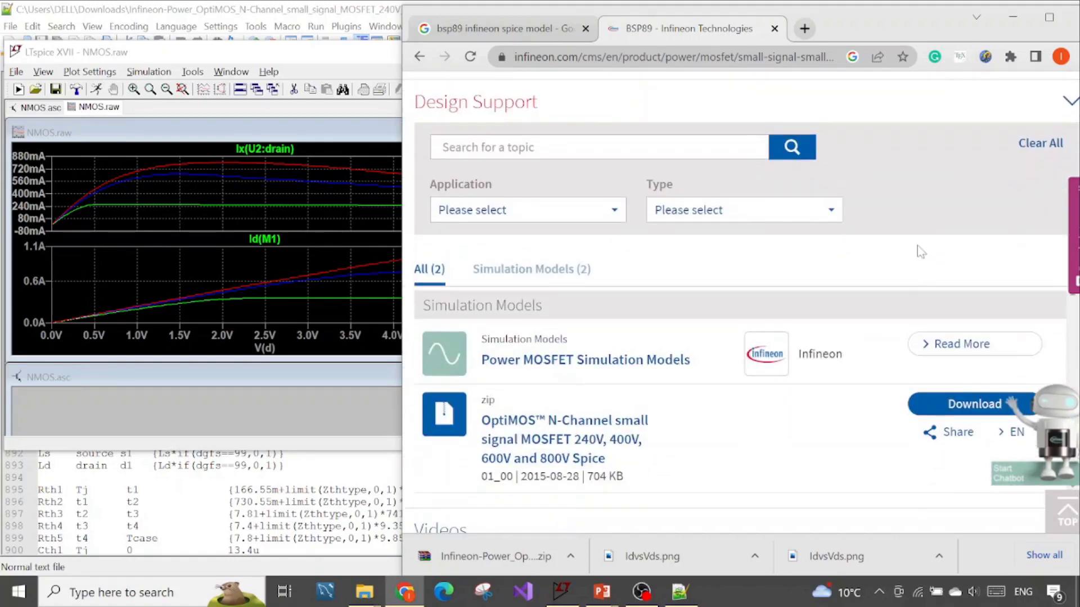
{"action": "left_click_drag", "start_coordinate": [915, 32], "coordinate": [814, 34]}
{"action": "scroll", "coordinate": [498, 331], "scroll_direction": "up", "scroll_amount": 3}
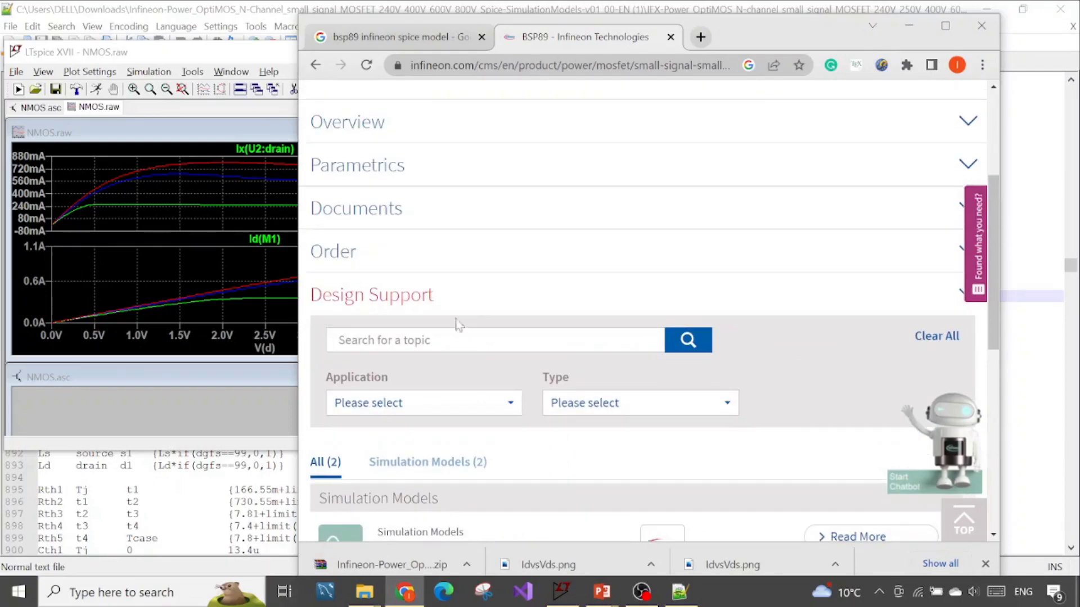
{"action": "left_click", "coordinate": [351, 216]}
{"action": "left_click", "coordinate": [351, 215]}
{"action": "scroll", "coordinate": [405, 230], "scroll_direction": "down", "scroll_amount": 4}
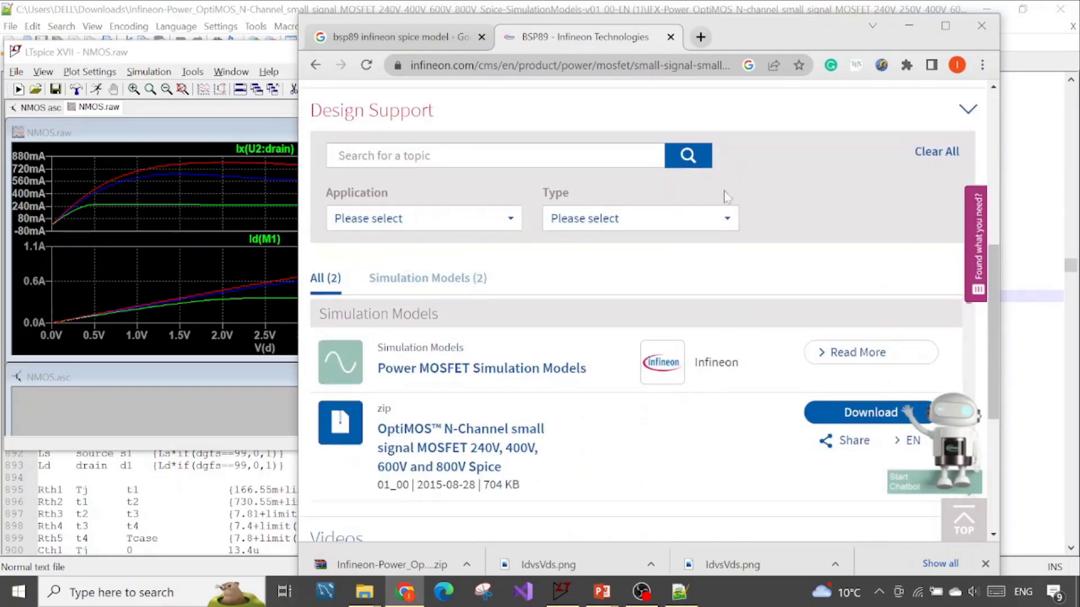
Maximize the browser and open the BSP89 data sheet PDF from the product page's Documents section
{"action": "scroll", "coordinate": [684, 203], "scroll_direction": "up", "scroll_amount": 8}
{"action": "left_click", "coordinate": [945, 25]}
{"action": "scroll", "coordinate": [108, 336], "scroll_direction": "down", "scroll_amount": 7}
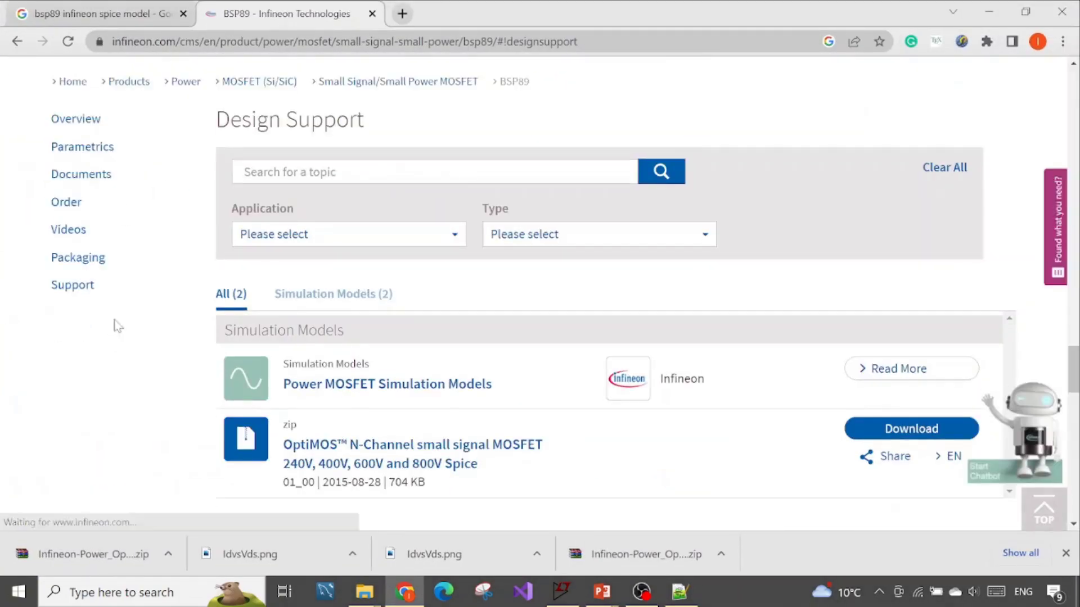
{"action": "left_click", "coordinate": [96, 179]}
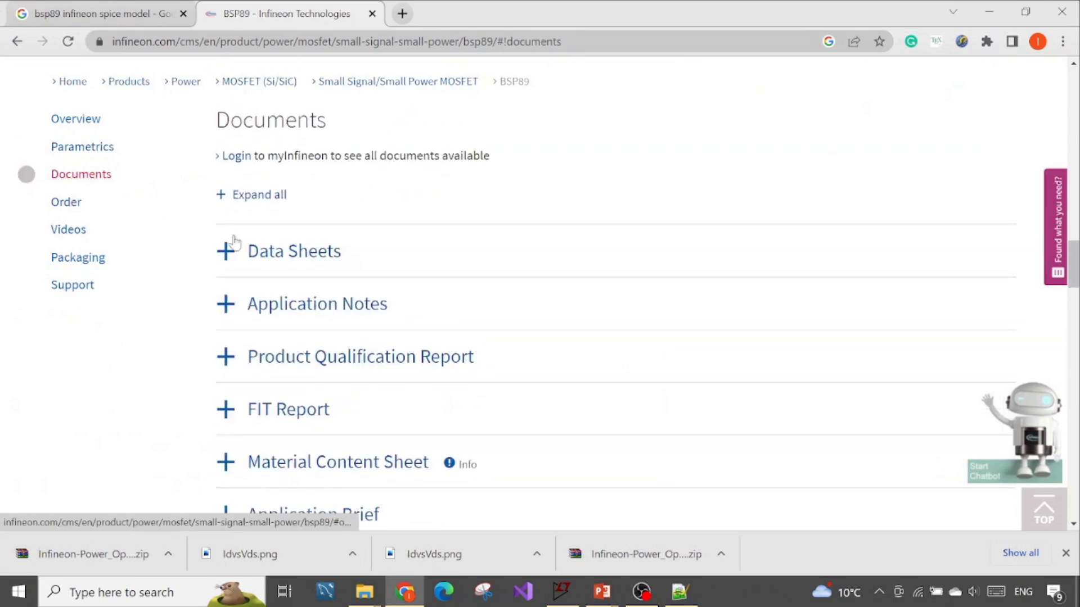
{"action": "left_click", "coordinate": [292, 254]}
{"action": "left_click", "coordinate": [360, 313]}
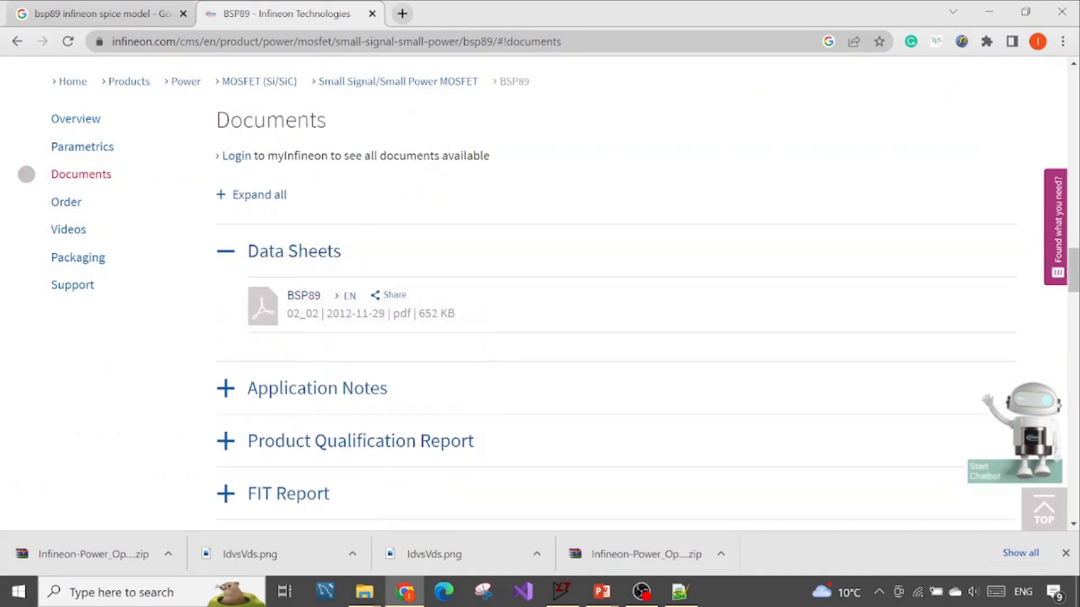
{"action": "left_click", "coordinate": [472, 13]}
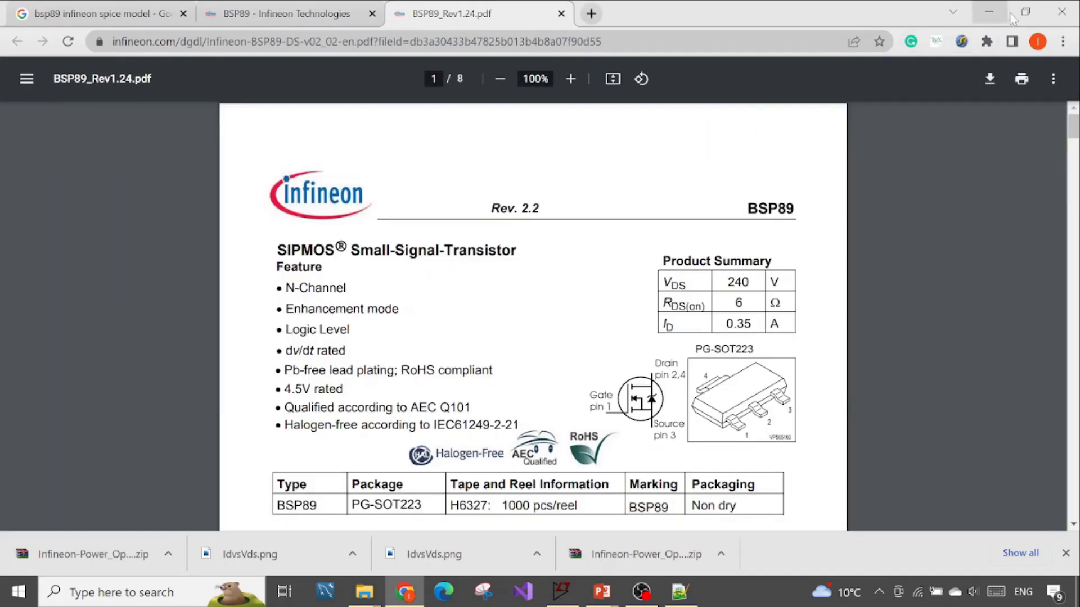
Place the data sheet beside the LTspice plots and examine its typical output characteristic on page 5, highlighting the Tj = 25 °C condition
{"action": "left_click", "coordinate": [1025, 12]}
{"action": "left_click_drag", "start_coordinate": [842, 35], "coordinate": [916, 33]}
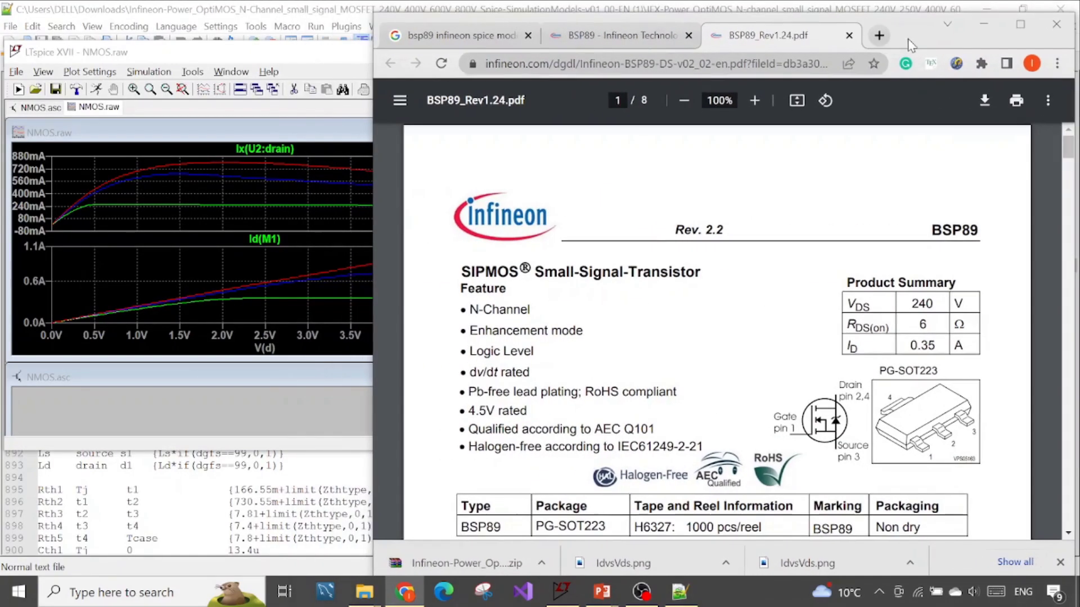
{"action": "scroll", "coordinate": [794, 295], "scroll_direction": "down", "scroll_amount": 15}
{"action": "scroll", "coordinate": [794, 295], "scroll_direction": "down", "scroll_amount": 20}
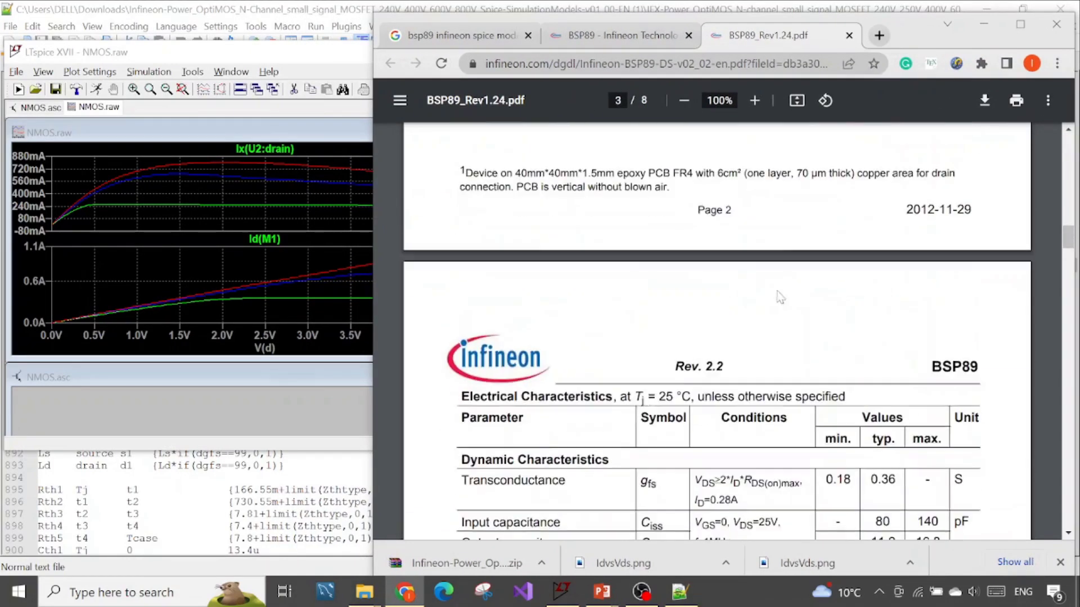
{"action": "scroll", "coordinate": [717, 332], "scroll_direction": "down", "scroll_amount": 2}
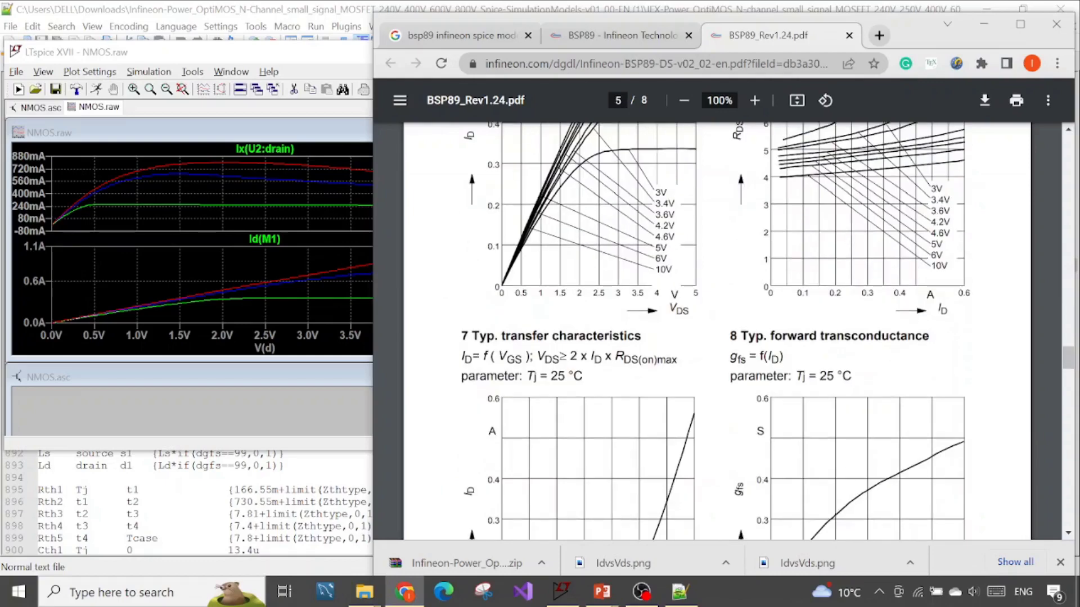
{"action": "scroll", "coordinate": [480, 347], "scroll_direction": "up", "scroll_amount": 3}
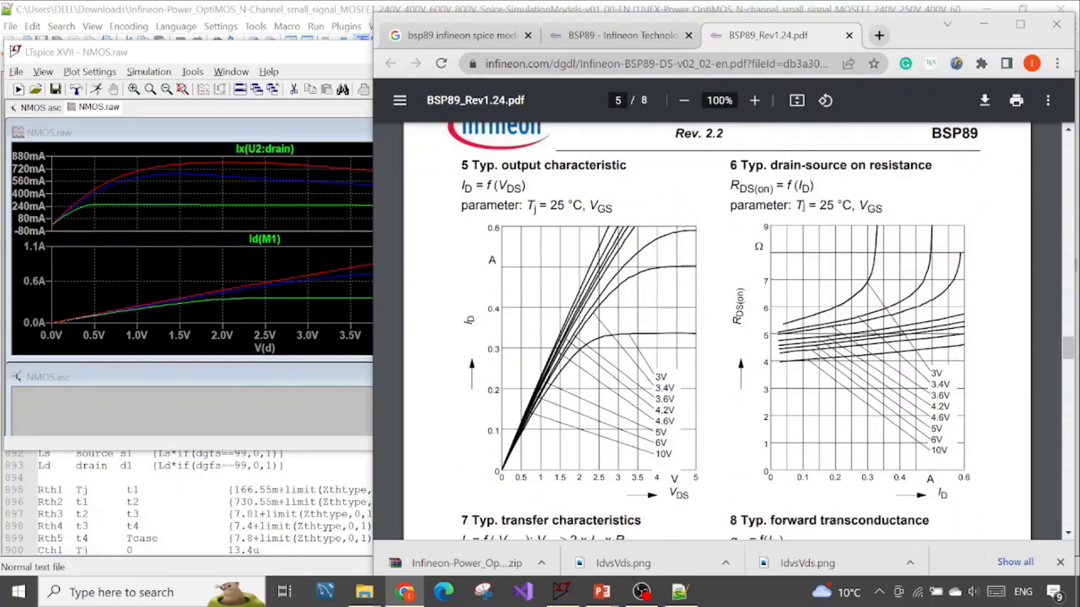
{"action": "left_click_drag", "start_coordinate": [527, 206], "coordinate": [568, 206]}
Maximize LTspice to check the NMOS schematic's simulation directives, and restore the window to its reduced size
{"action": "left_click", "coordinate": [244, 410]}
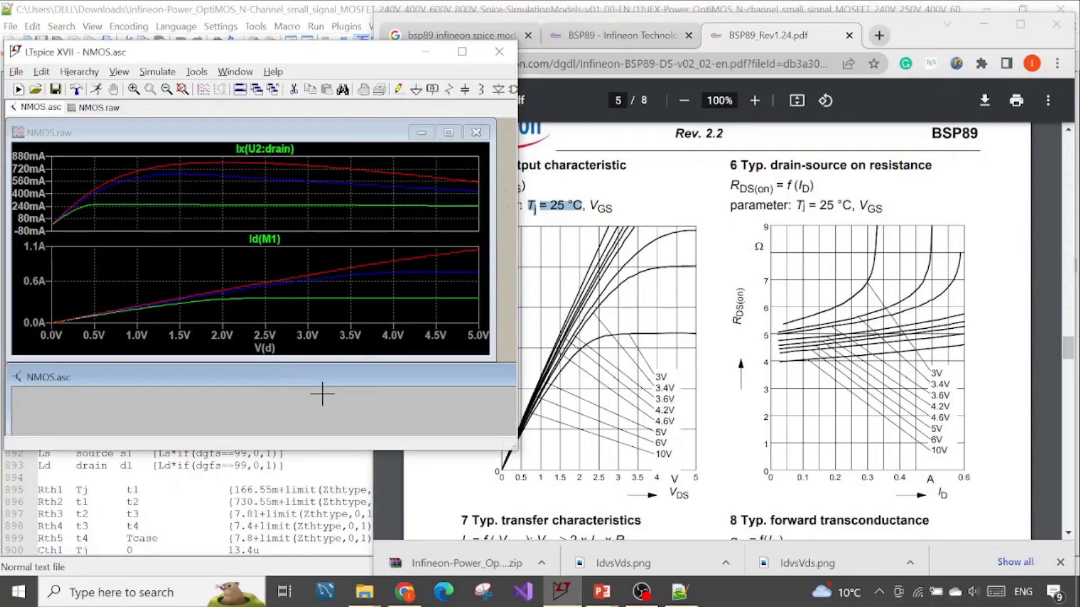
{"action": "left_click", "coordinate": [462, 52]}
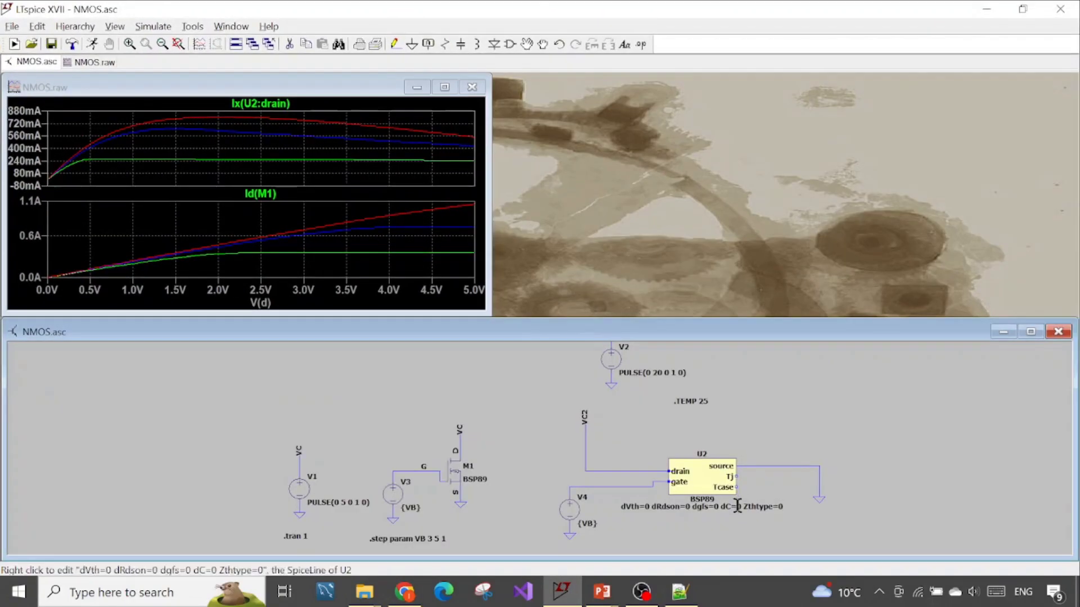
{"action": "scroll", "coordinate": [697, 405], "scroll_direction": "up", "scroll_amount": 2}
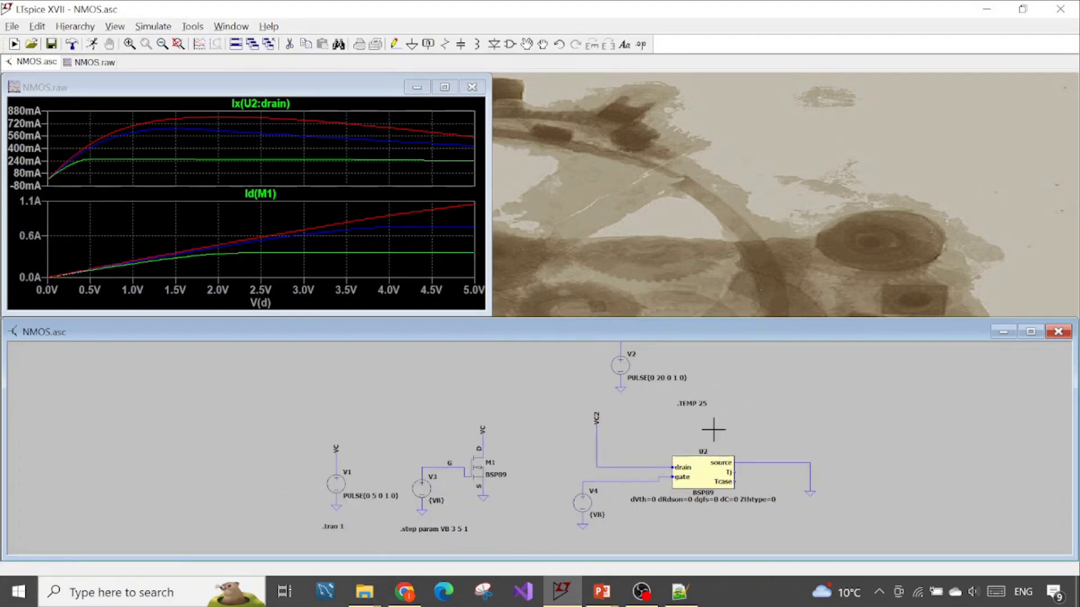
{"action": "left_click", "coordinate": [1022, 9]}
Examine the gate-voltage curves of the data sheet's typical output characteristic, highlighting the 3.4V label
{"action": "left_click", "coordinate": [702, 286]}
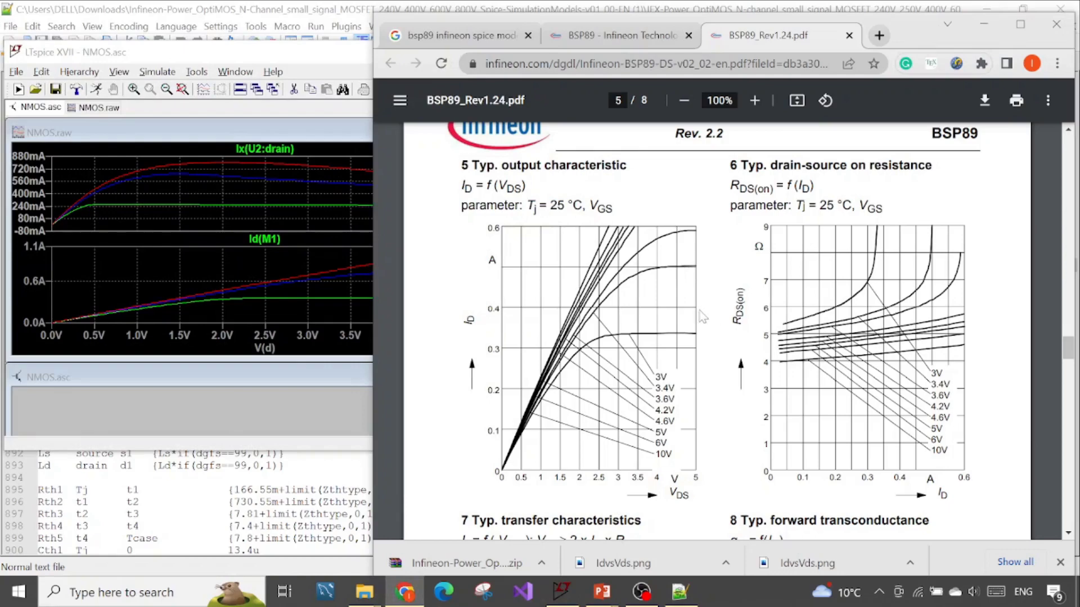
{"action": "scroll", "coordinate": [702, 316], "scroll_direction": "down", "scroll_amount": 3}
{"action": "scroll", "coordinate": [702, 316], "scroll_direction": "up", "scroll_amount": 3}
{"action": "left_click_drag", "start_coordinate": [656, 388], "coordinate": [674, 388]}
Maximize the LTspice window, close the NMOS.raw waveform window and maximize the NMOS.asc schematic
{"action": "left_click", "coordinate": [258, 54]}
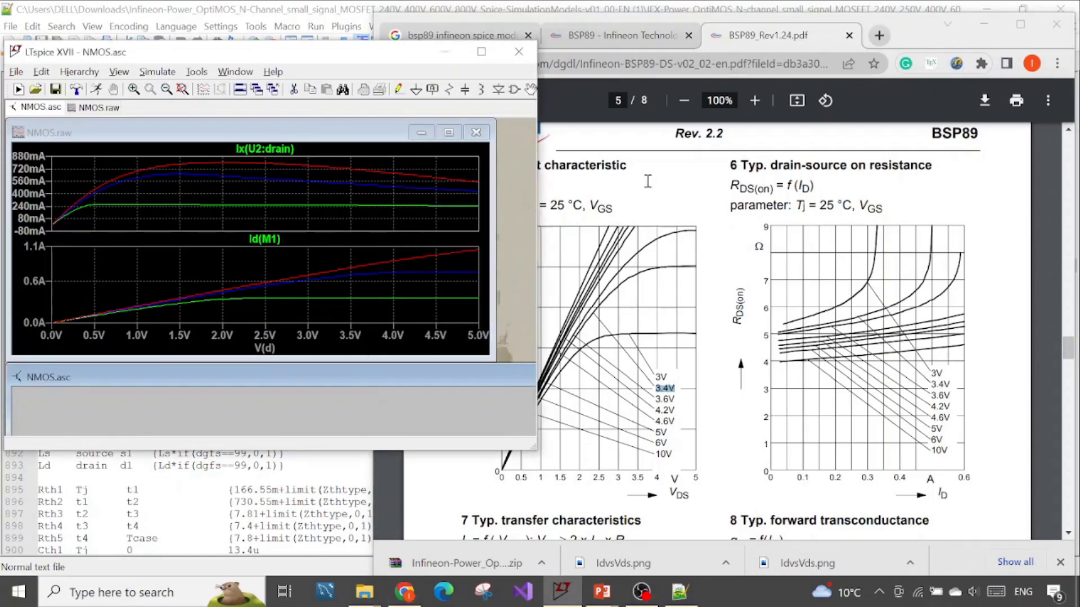
{"action": "left_click_drag", "start_coordinate": [537, 206], "coordinate": [804, 206]}
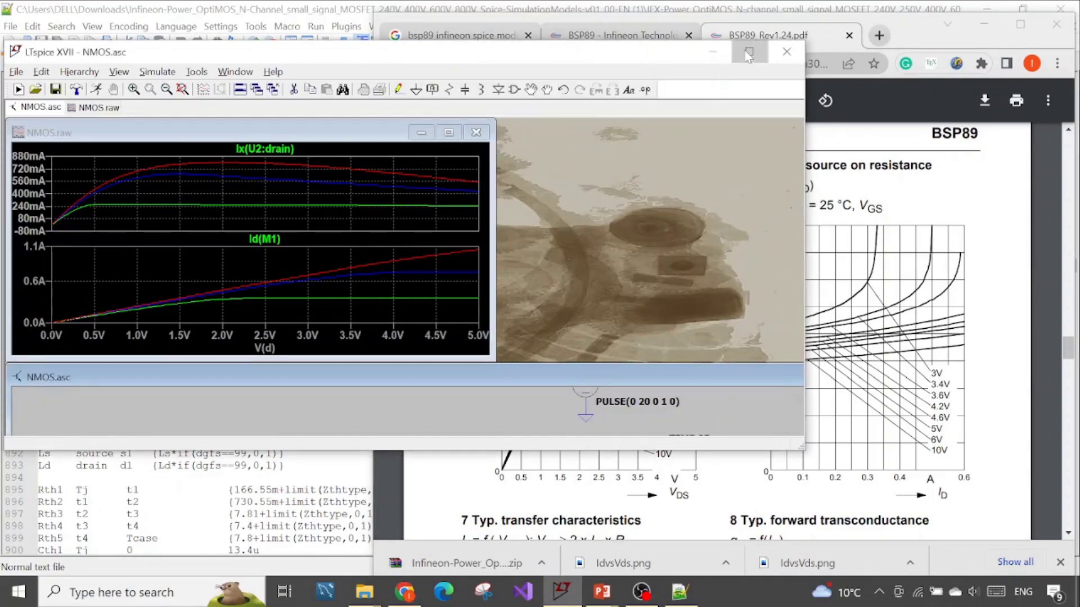
{"action": "left_click", "coordinate": [749, 51]}
{"action": "left_click", "coordinate": [477, 88]}
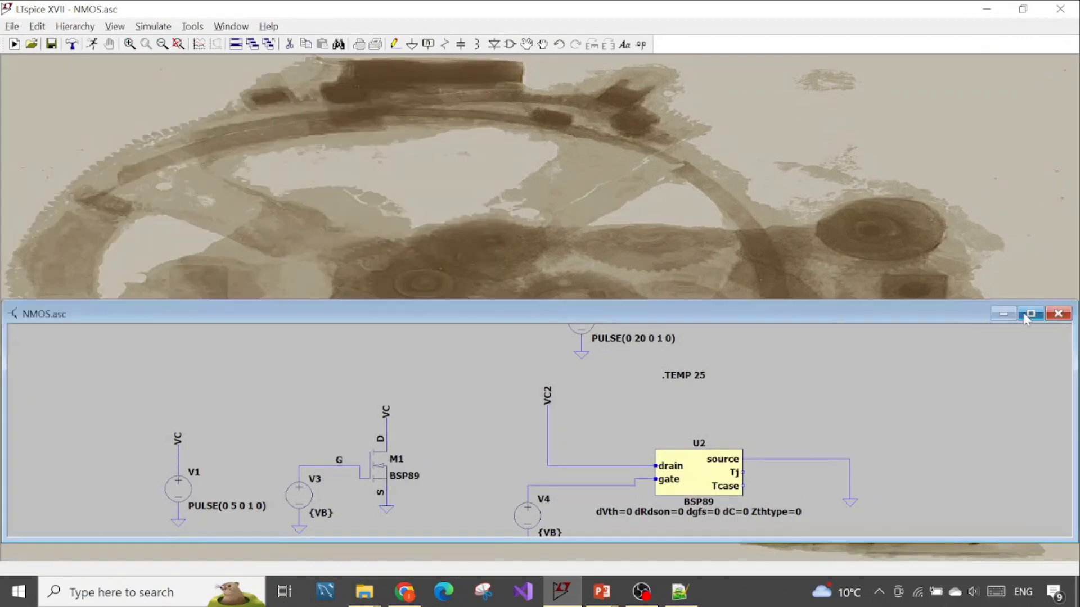
{"action": "left_click", "coordinate": [1030, 332]}
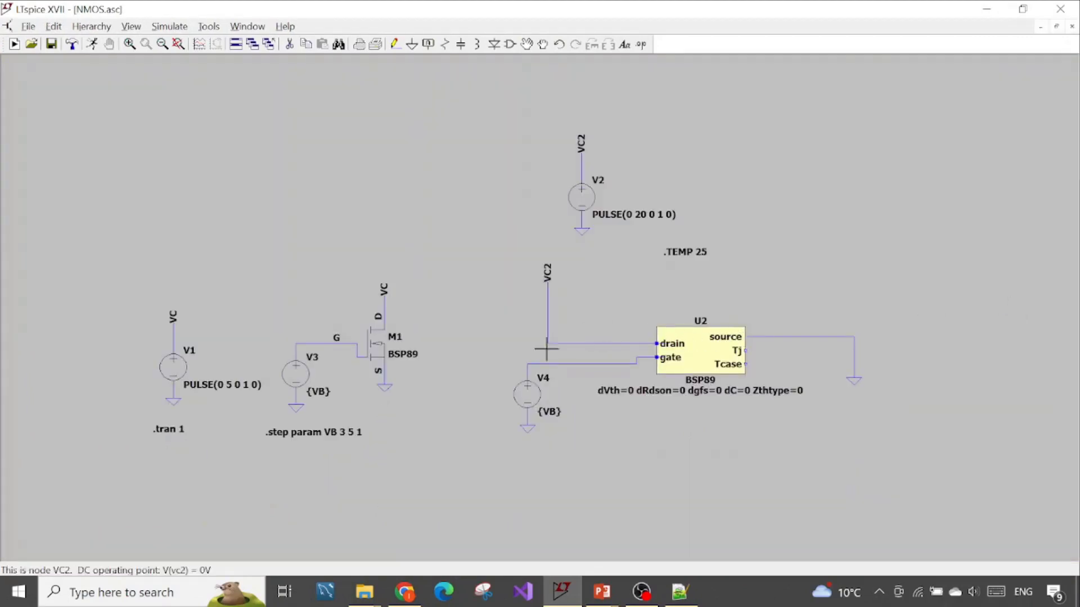
Set the increment of the VB parameter sweep to 0.2 and rerun the simulation
{"action": "right_click", "coordinate": [332, 431]}
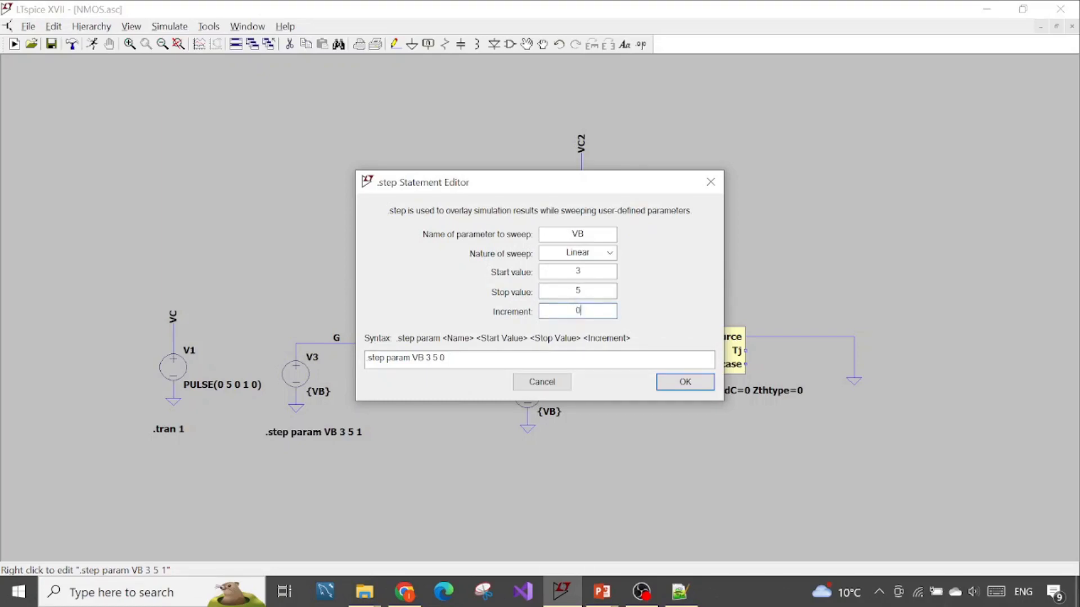
{"action": "key", "text": "Return"}
{"action": "left_click", "coordinate": [169, 26]}
{"action": "left_click", "coordinate": [169, 41]}
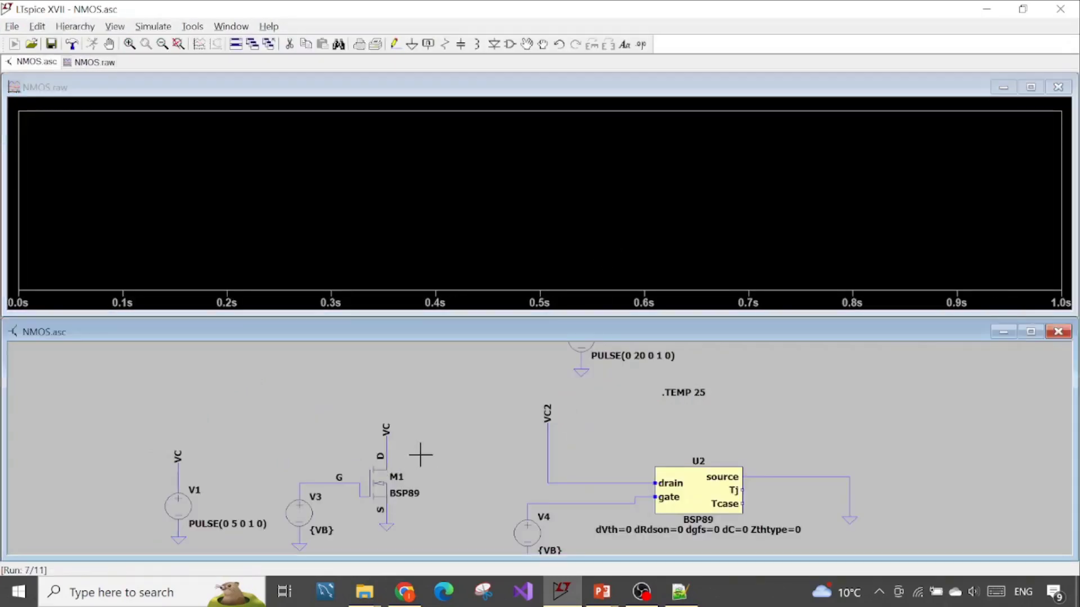
Plot the drain current of M1, and add a second plot pane showing the drain current of U2
{"action": "left_click", "coordinate": [396, 453]}
{"action": "right_click", "coordinate": [459, 187]}
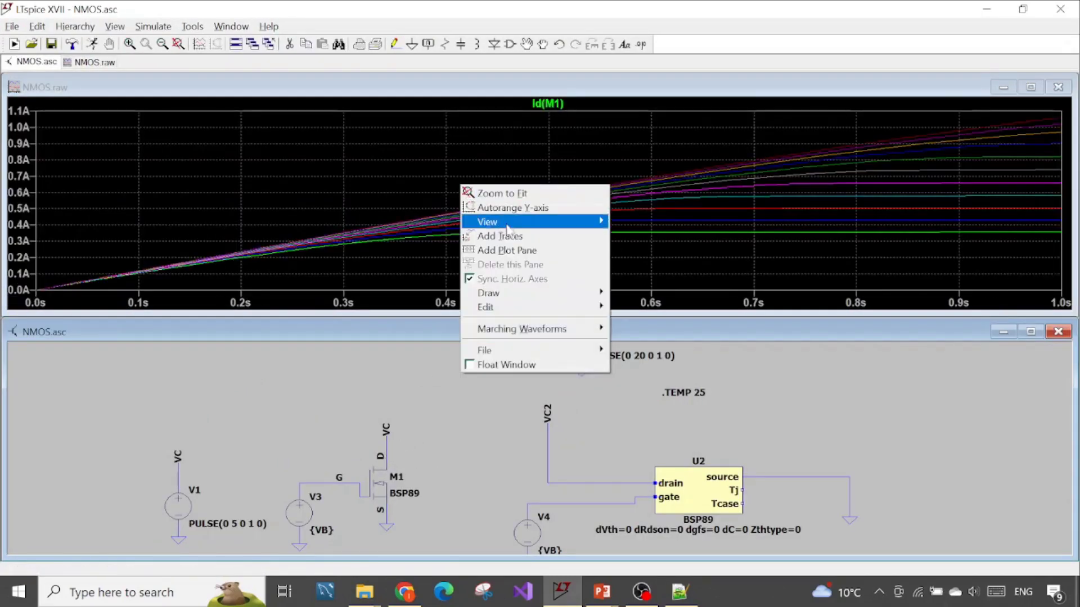
{"action": "left_click", "coordinate": [523, 250]}
{"action": "left_click", "coordinate": [560, 168]}
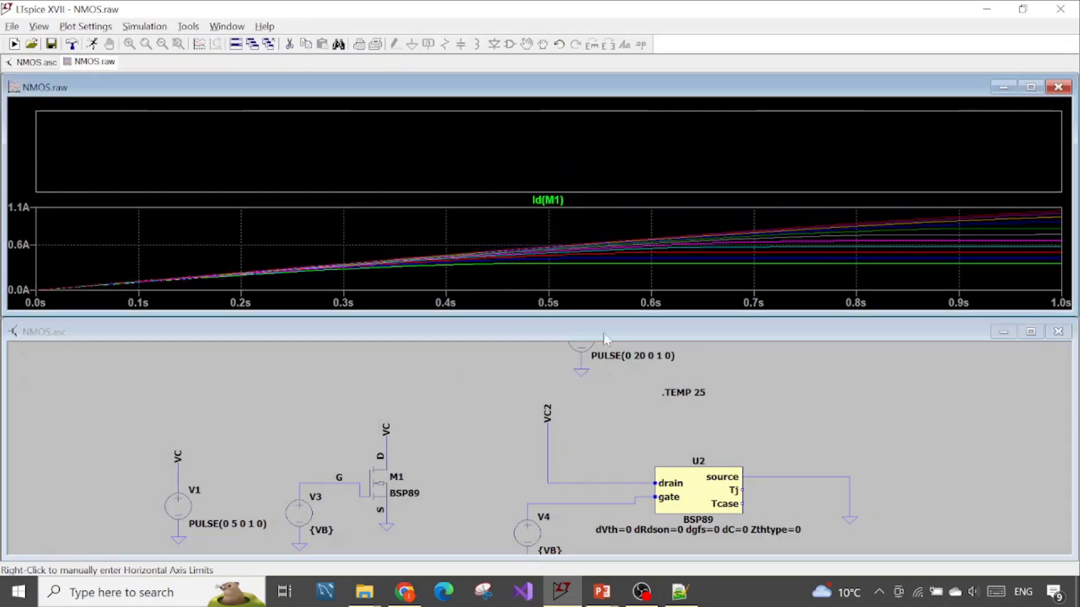
{"action": "left_click", "coordinate": [658, 479]}
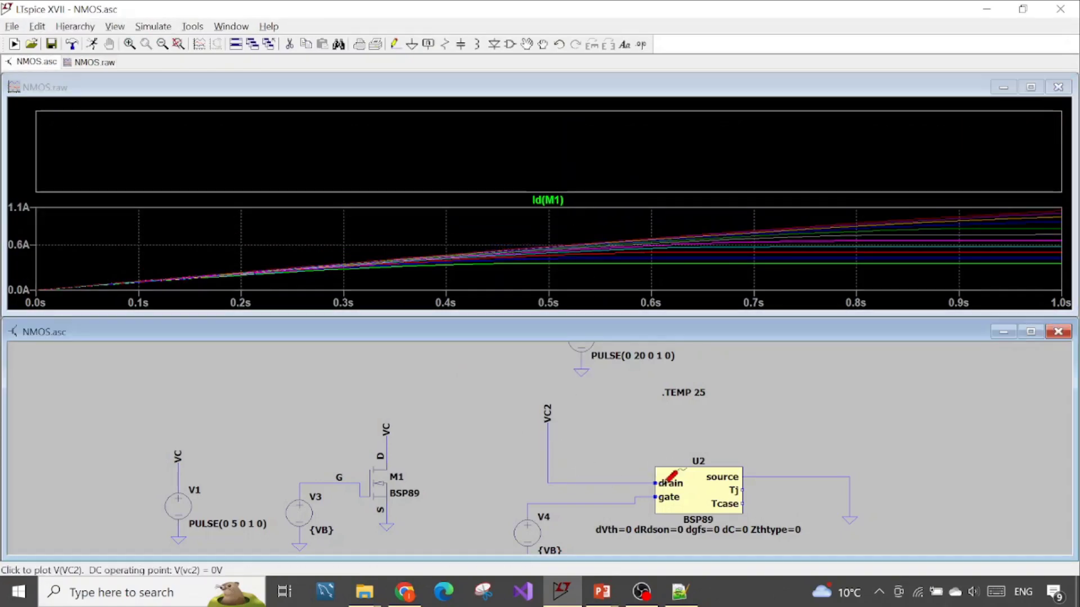
{"action": "left_click", "coordinate": [658, 480]}
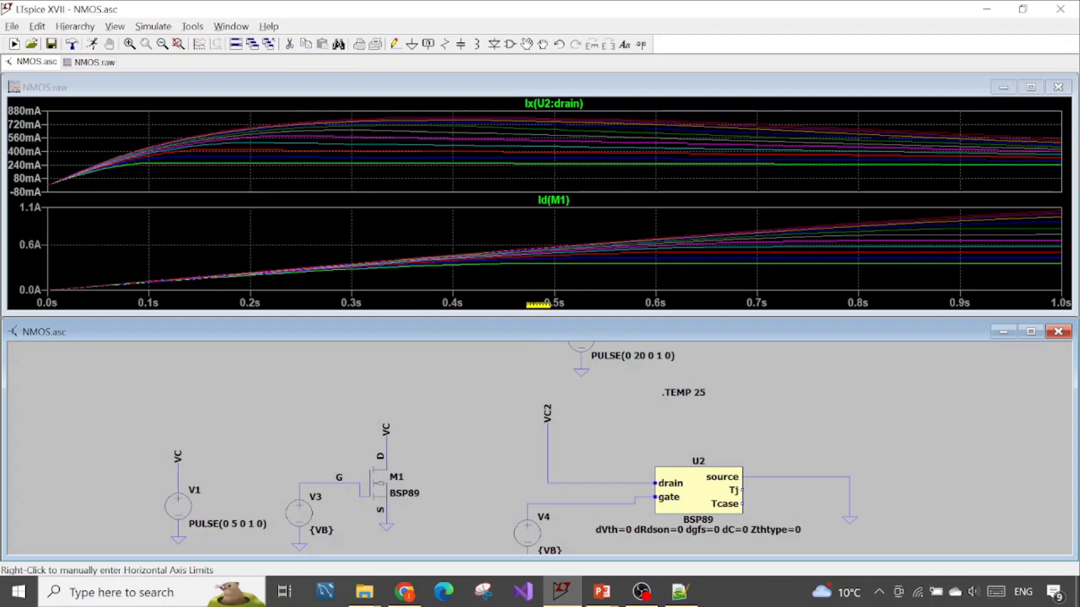
Set the quantity plotted on the waveform's horizontal axis to V(d)
{"action": "right_click", "coordinate": [538, 303]}
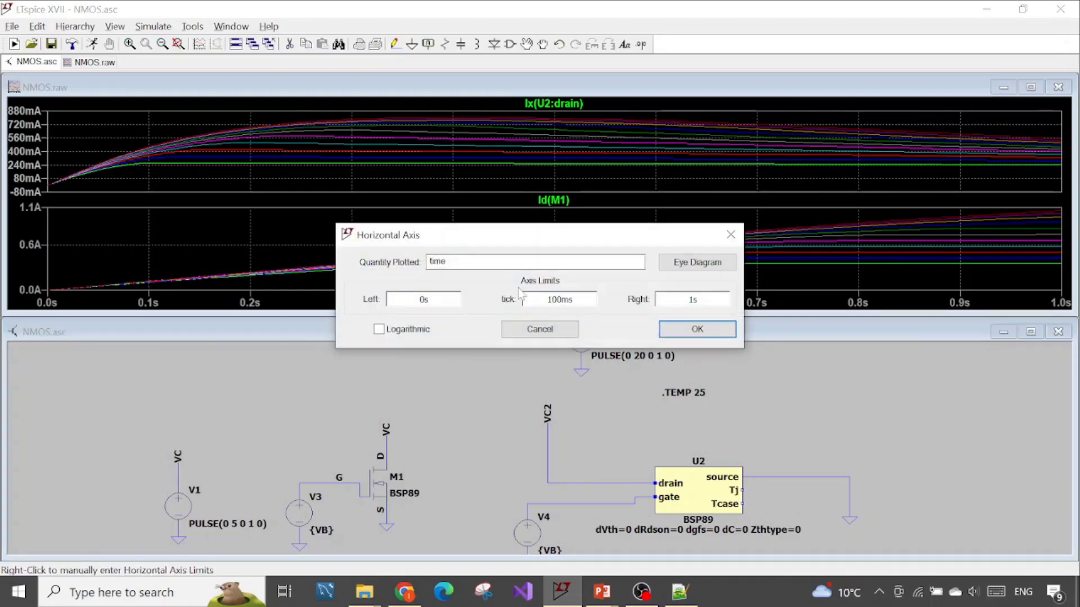
{"action": "type", "text": "V(d"}
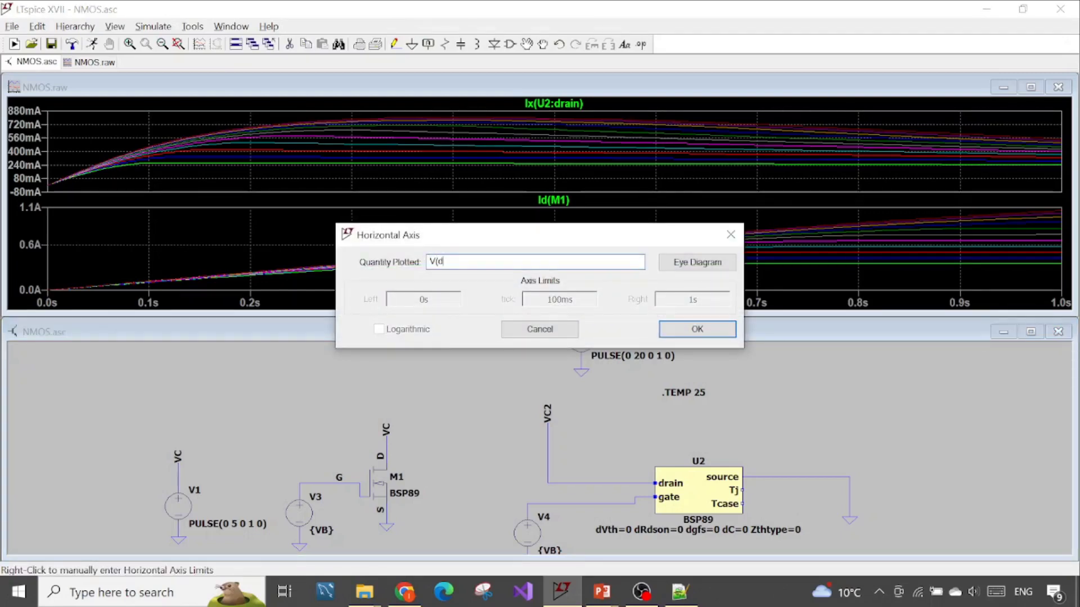
{"action": "key", "text": "Return"}
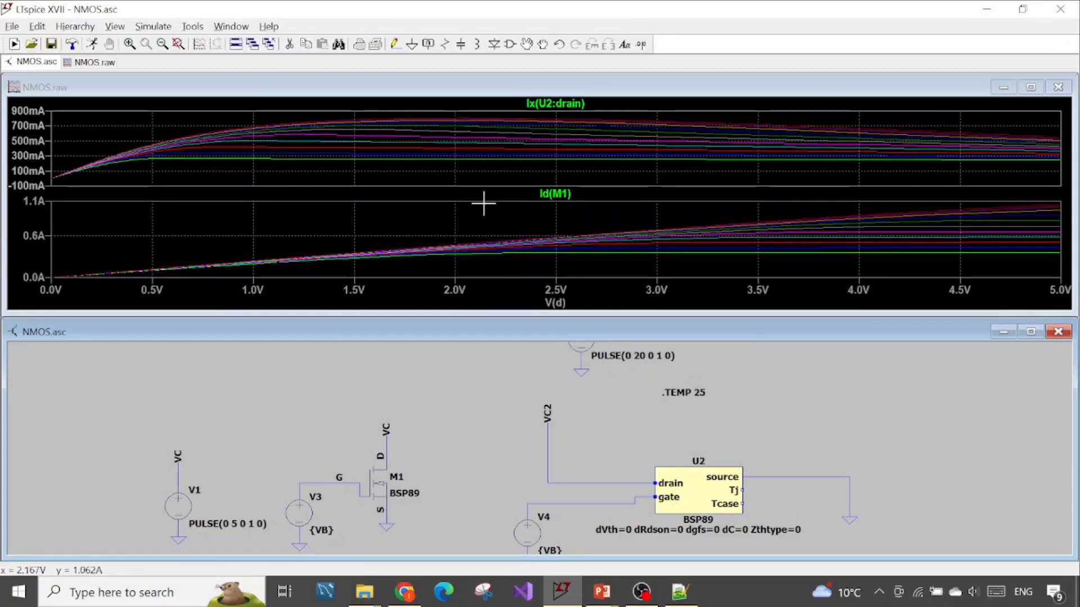
Limit the displayed steps in both panes to VB = 3.4
{"action": "right_click", "coordinate": [440, 171]}
{"action": "mouse_move", "coordinate": [485, 212]}
{"action": "left_click", "coordinate": [628, 252]}
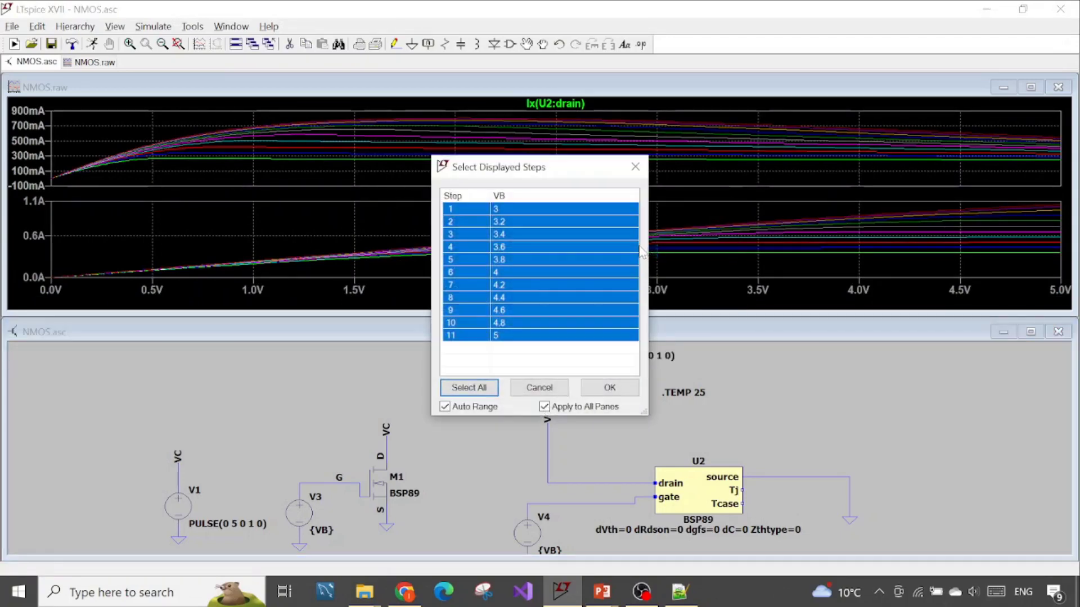
{"action": "left_click", "coordinate": [502, 233]}
{"action": "left_click", "coordinate": [610, 387]}
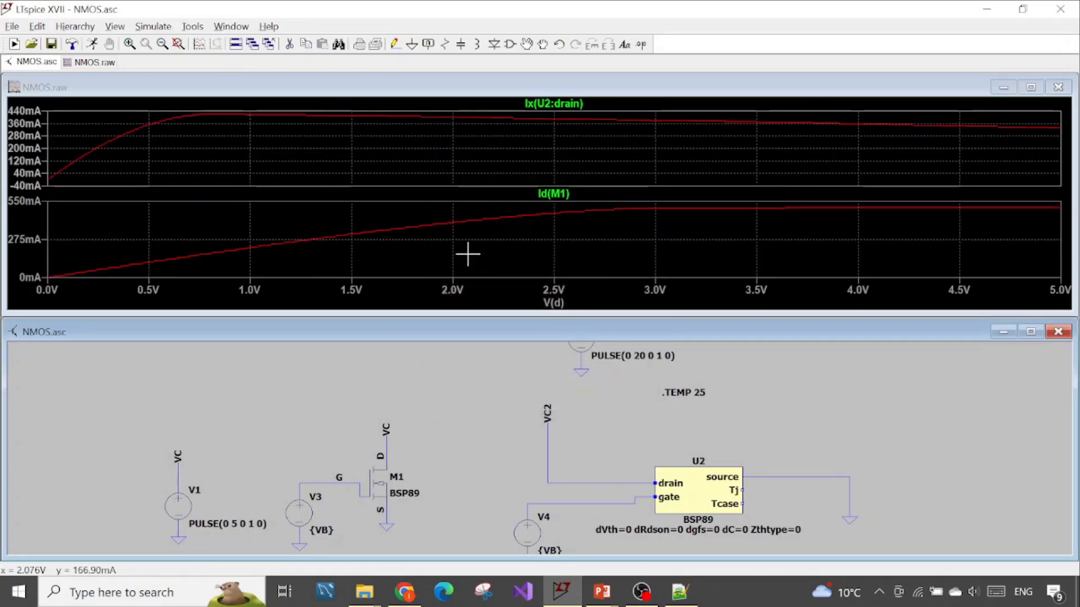
Attach the 1st cursor to the Ix(U2:drain) trace and move its readout window clear of the plots
{"action": "right_click", "coordinate": [574, 102]}
{"action": "left_click", "coordinate": [635, 256]}
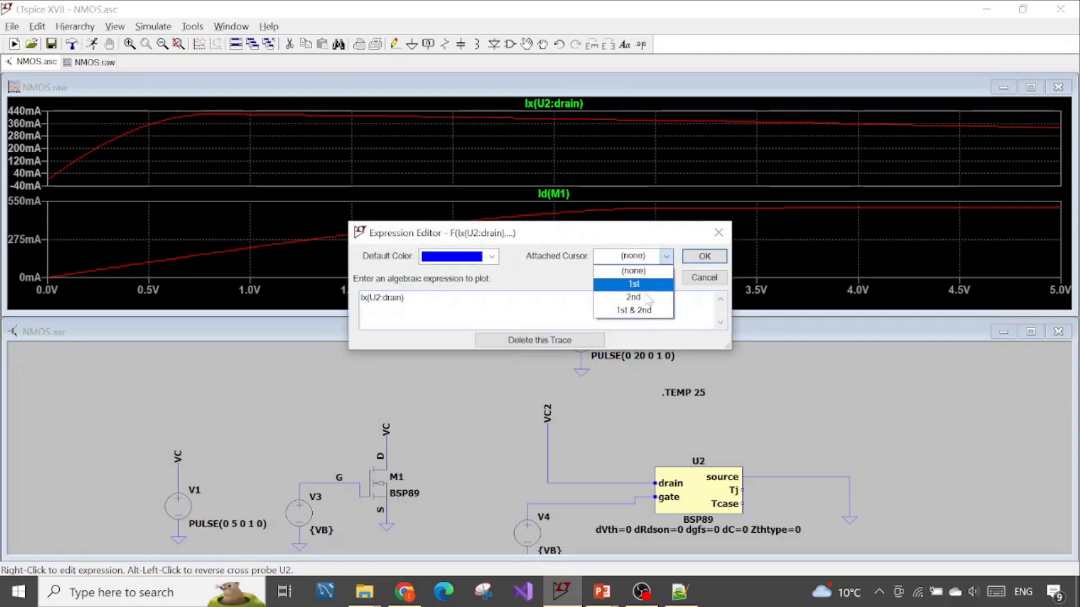
{"action": "left_click", "coordinate": [634, 284]}
{"action": "left_click", "coordinate": [704, 256]}
{"action": "left_click_drag", "start_coordinate": [925, 432], "coordinate": [188, 314]}
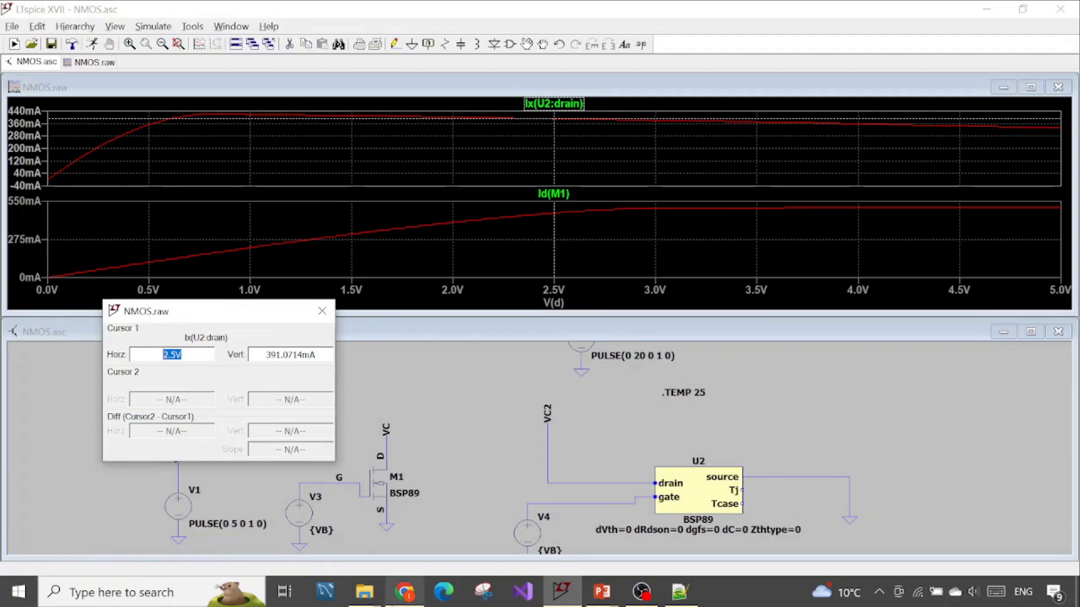
Check the data sheet's 3.4 V curve and measure the U2 drain current with the first cursor at about 3.9 V
{"action": "left_click", "coordinate": [405, 592]}
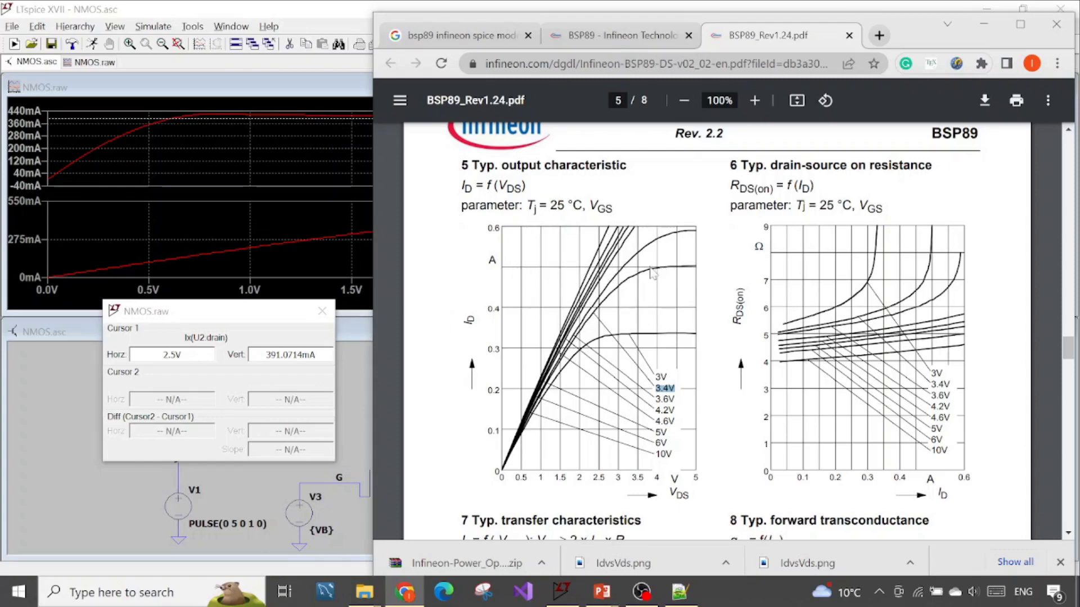
{"action": "left_click", "coordinate": [309, 11]}
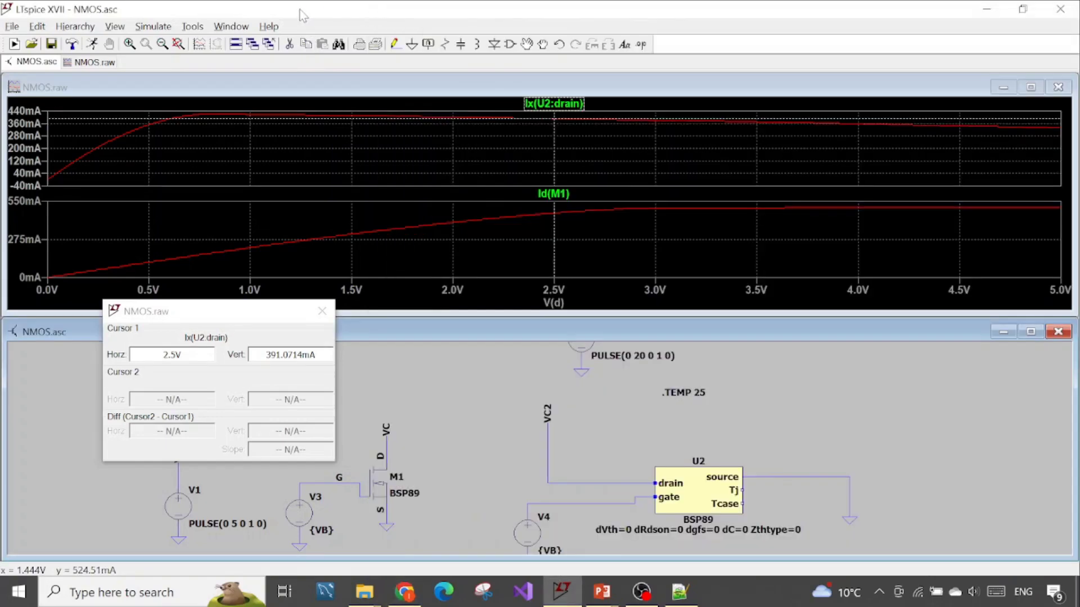
{"action": "left_click_drag", "start_coordinate": [552, 234], "coordinate": [839, 230]}
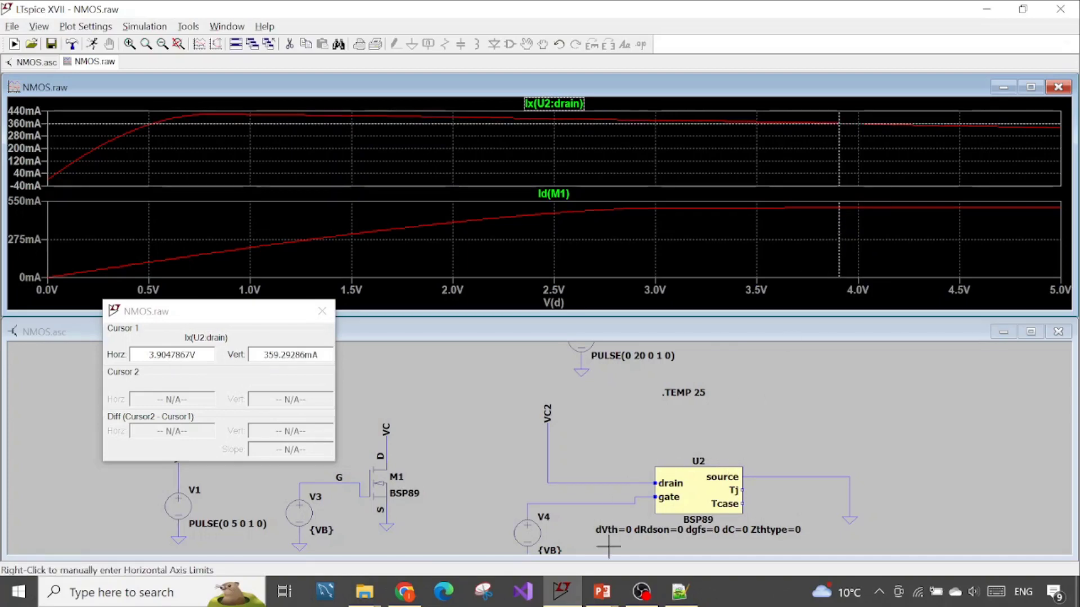
{"action": "left_click_drag", "start_coordinate": [263, 355], "coordinate": [313, 354]}
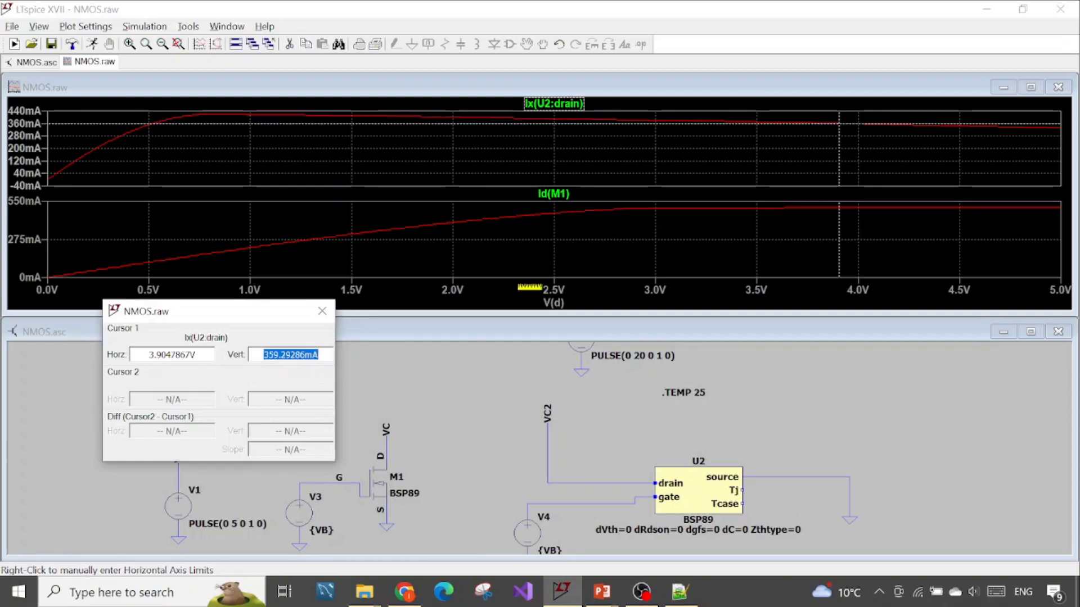
Attach the 2nd cursor to the Id(M1) trace and measure its drain current at about 4 V
{"action": "right_click", "coordinate": [562, 193]}
{"action": "left_click", "coordinate": [666, 255]}
{"action": "left_click", "coordinate": [631, 298]}
{"action": "left_click", "coordinate": [704, 255]}
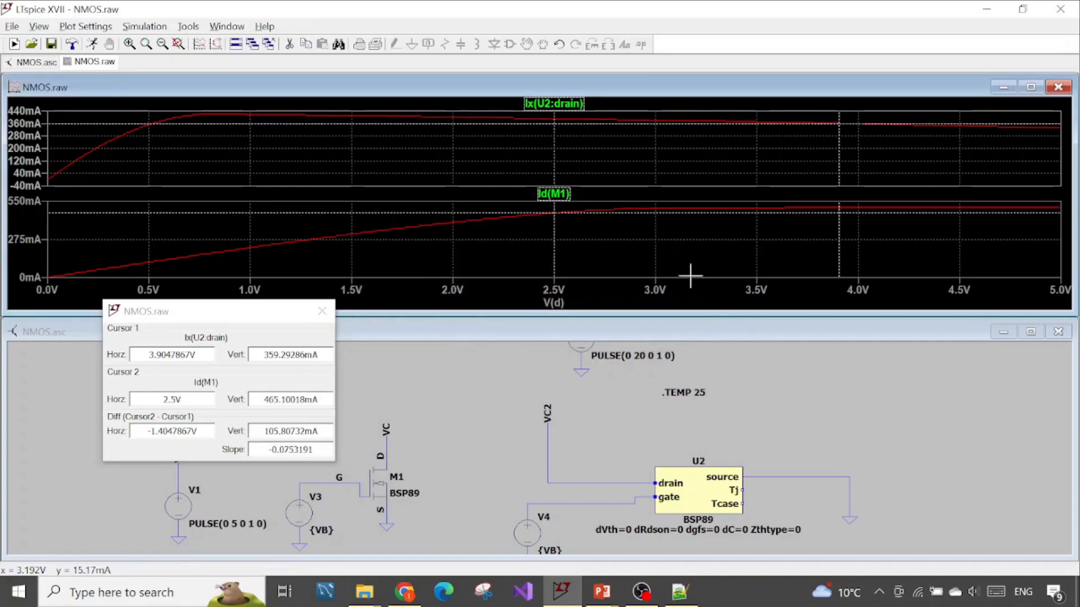
{"action": "left_click_drag", "start_coordinate": [553, 249], "coordinate": [855, 258]}
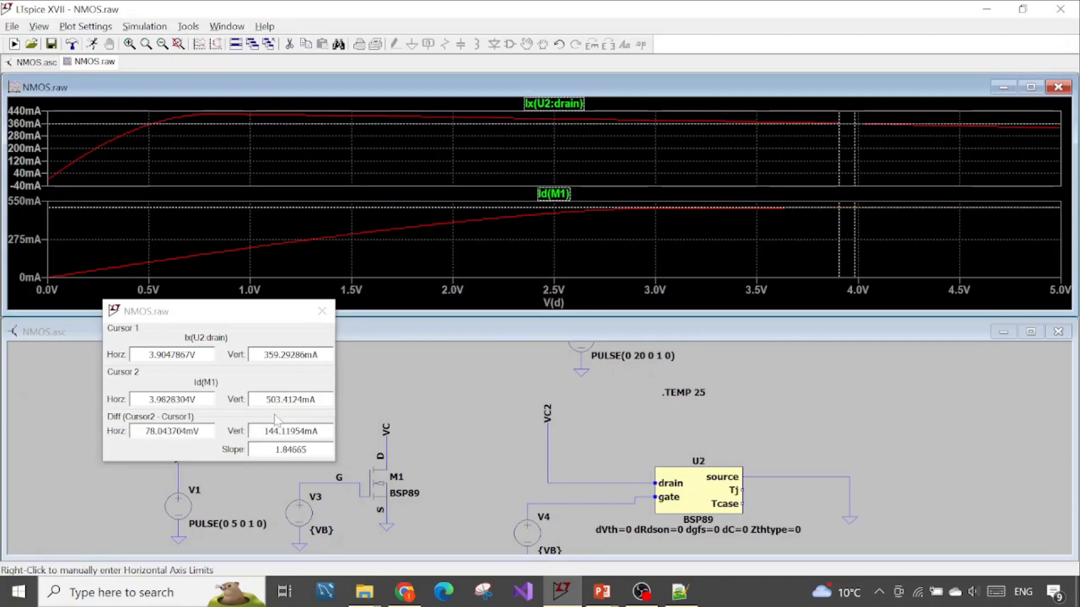
{"action": "left_click_drag", "start_coordinate": [265, 400], "coordinate": [318, 400]}
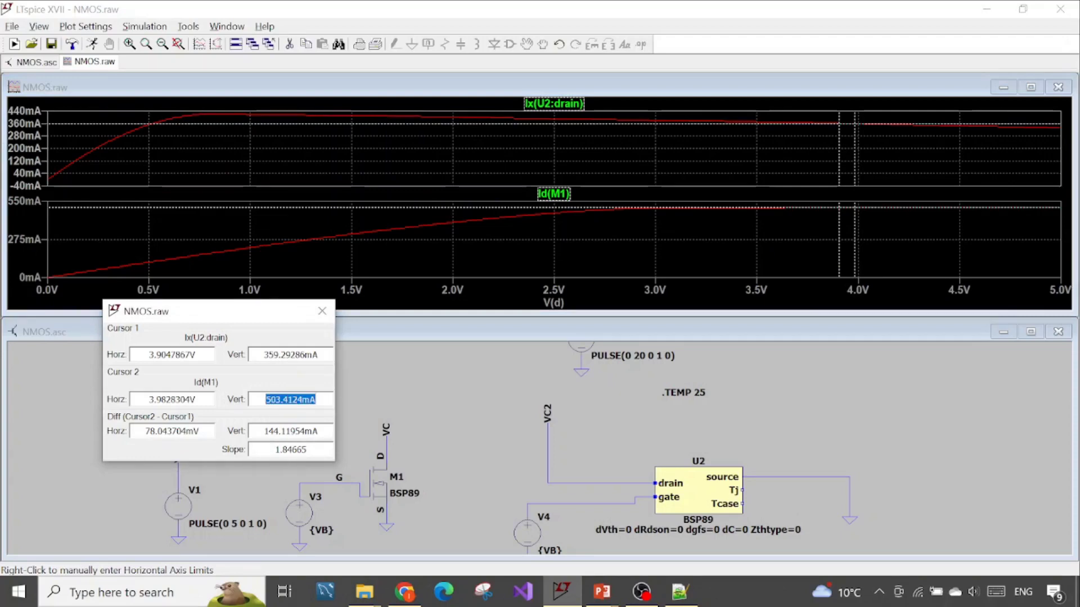